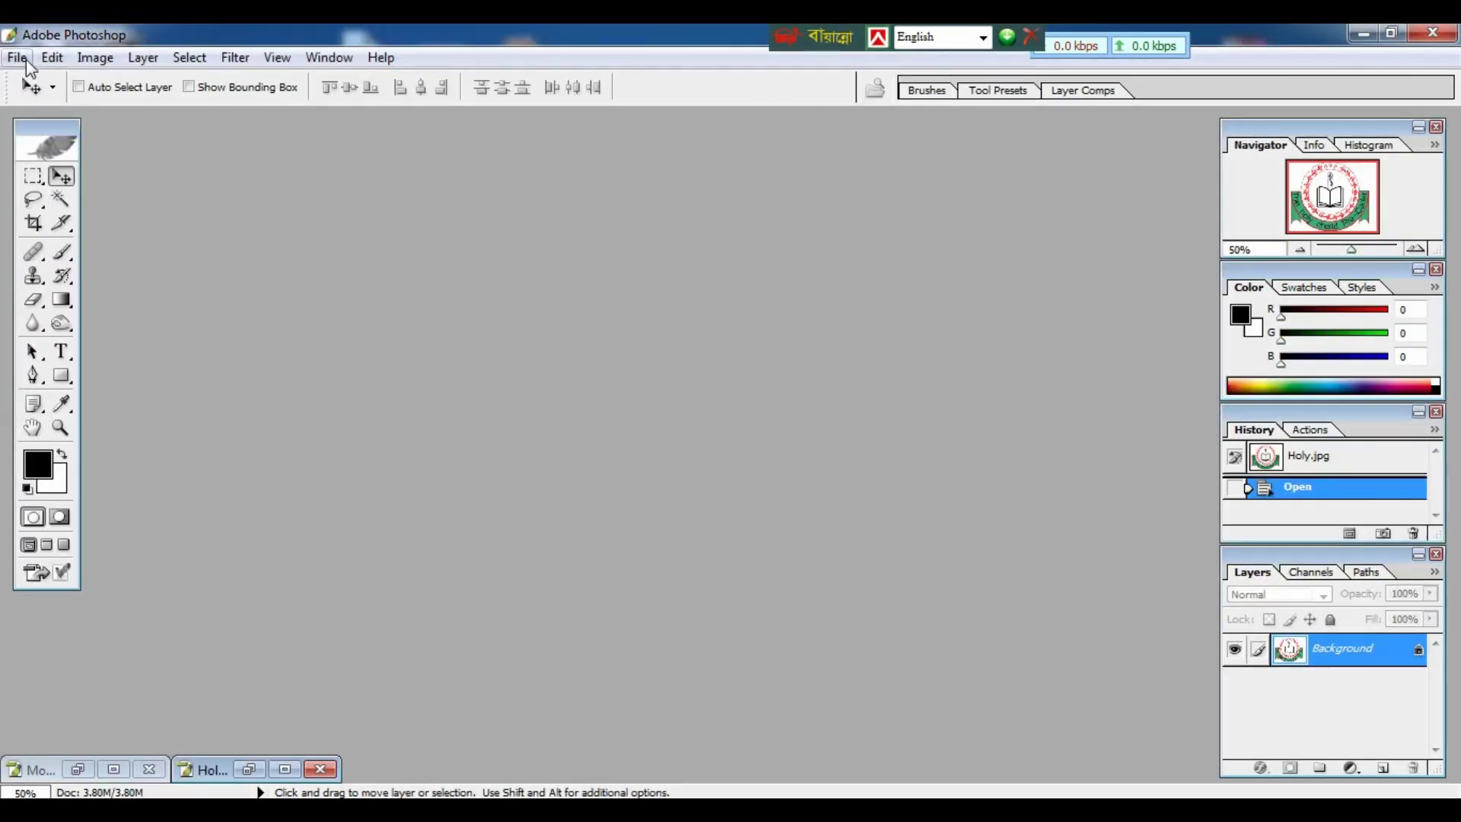
Start a new blank document from the File menu
click(76, 114)
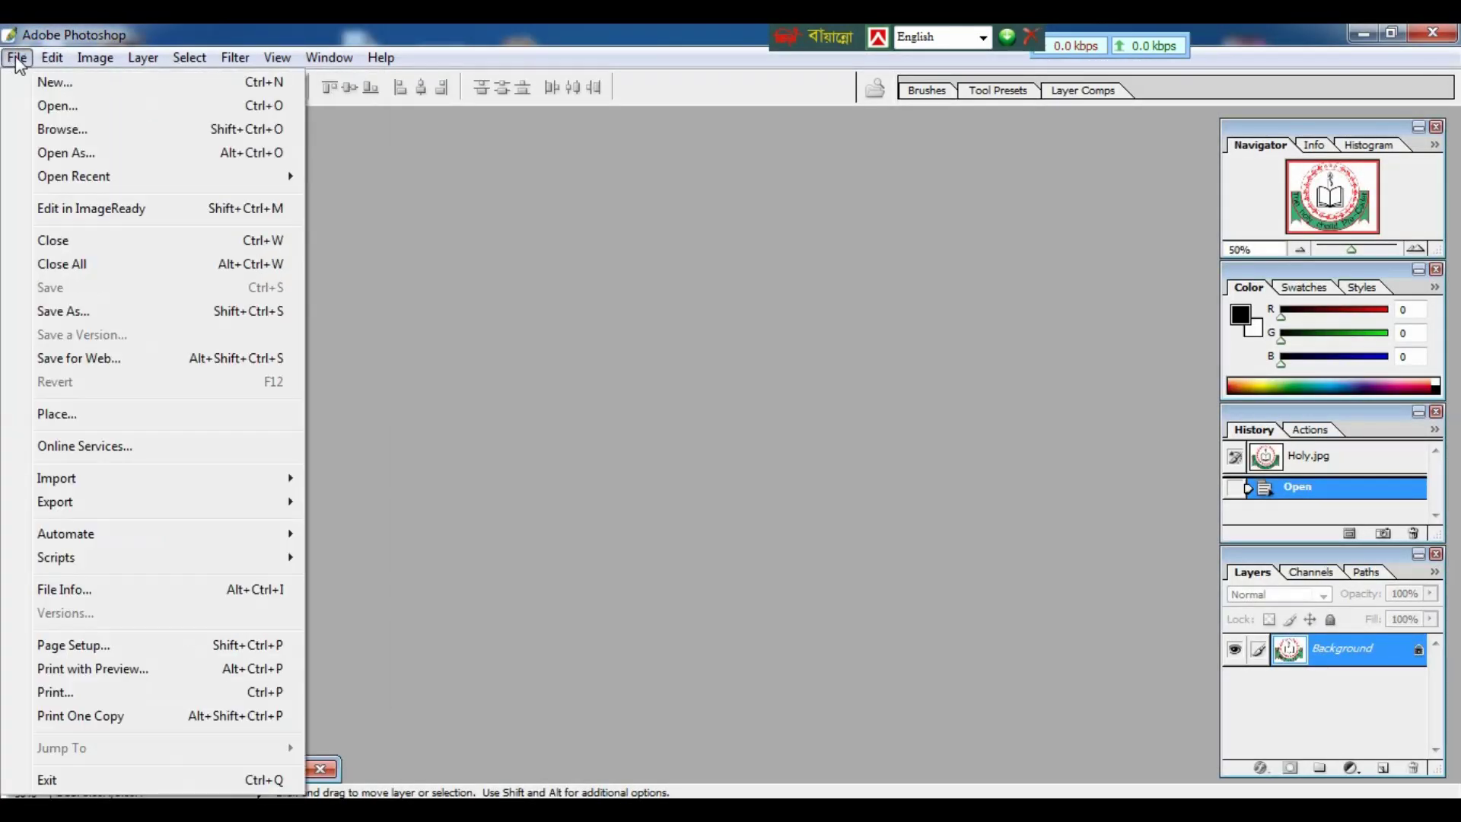
click(43, 84)
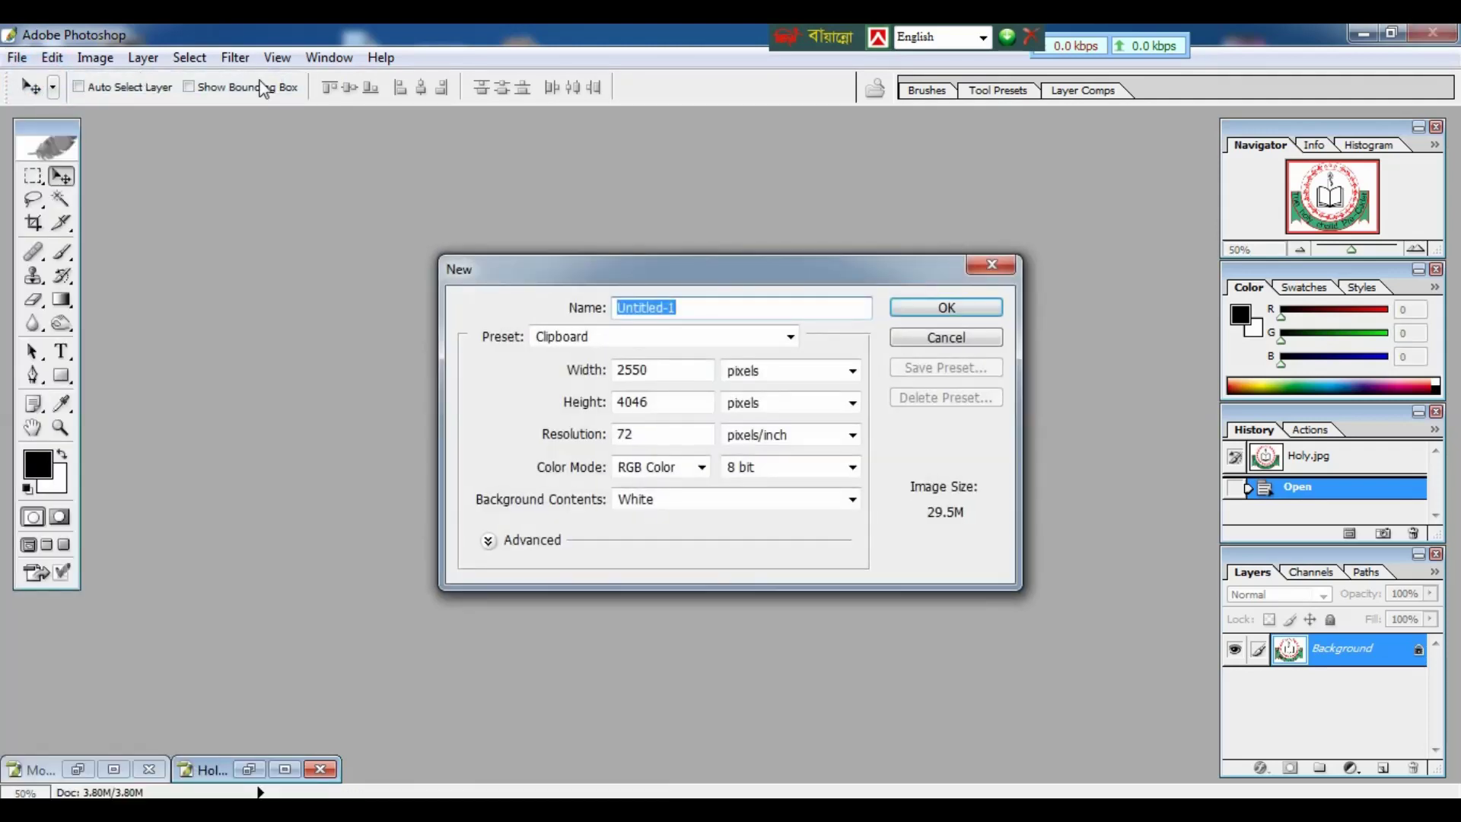
drag(887, 262, 849, 237)
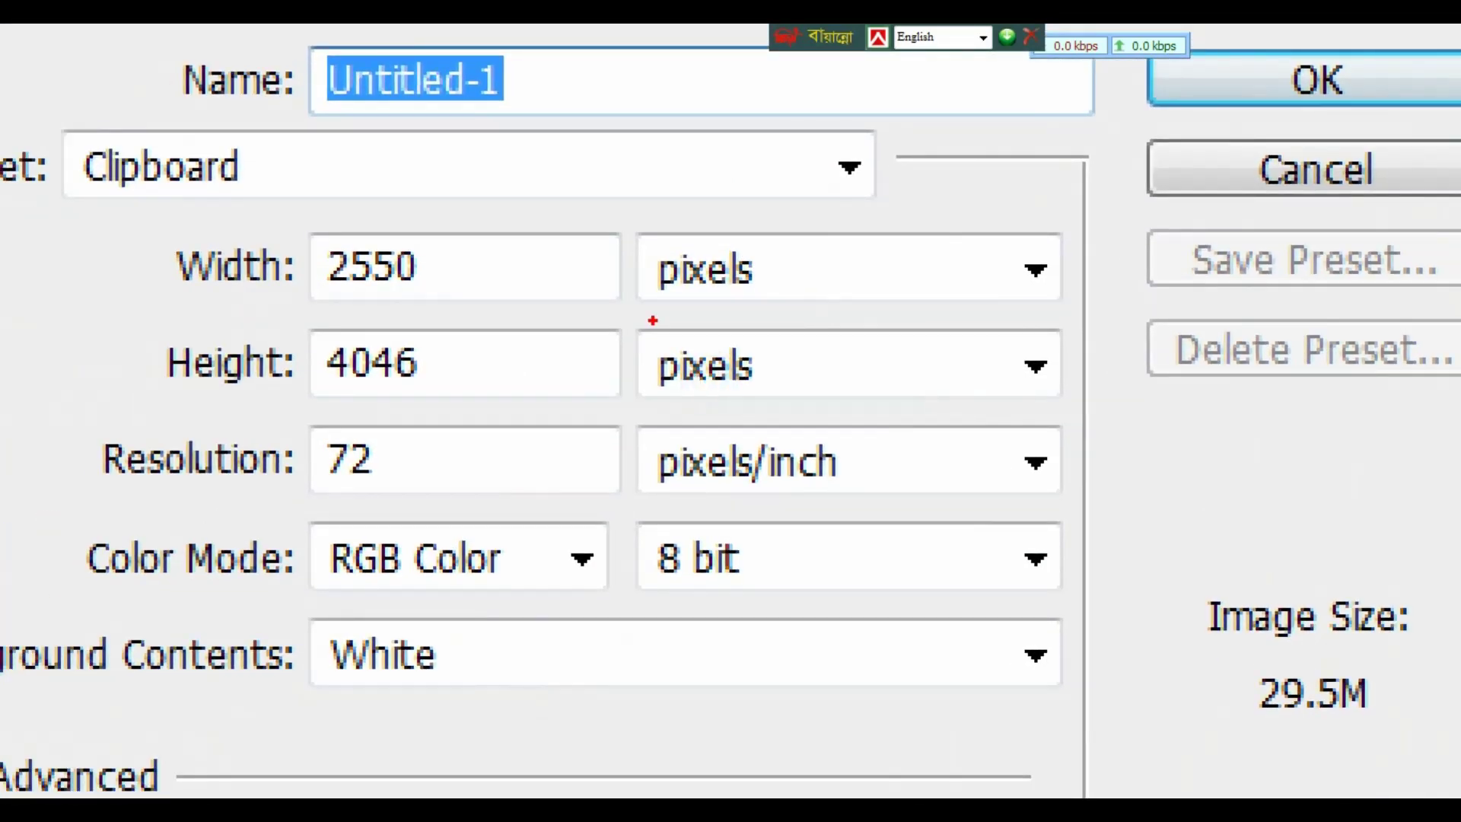
mouse_move(641, 244)
mouse_down()
mouse_move(799, 373)
mouse_move(881, 404)
mouse_up()
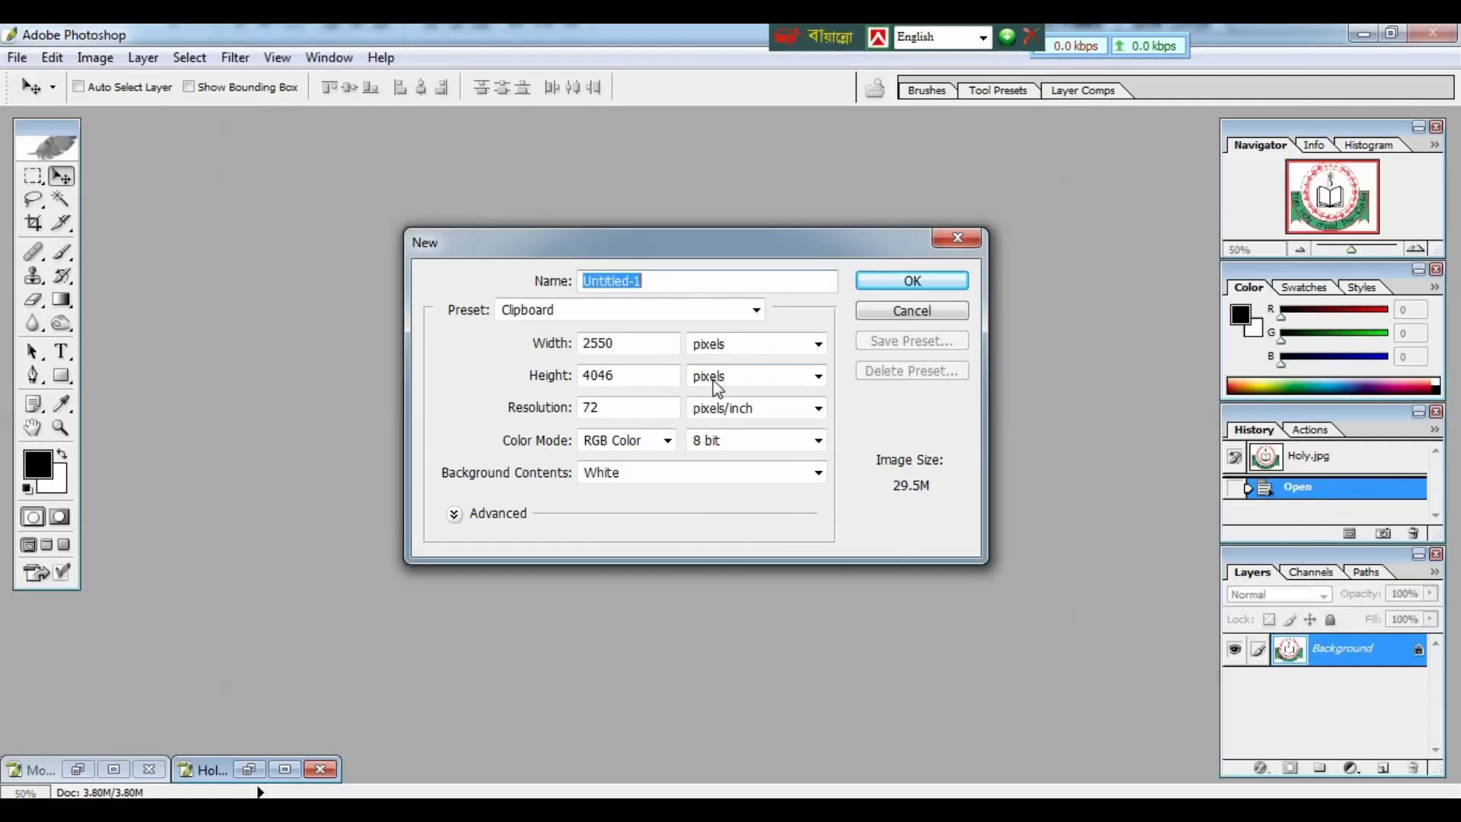
Create the document at 8 × 13 inches, 300 pixels/inch, RGB Color
click(1041, 271)
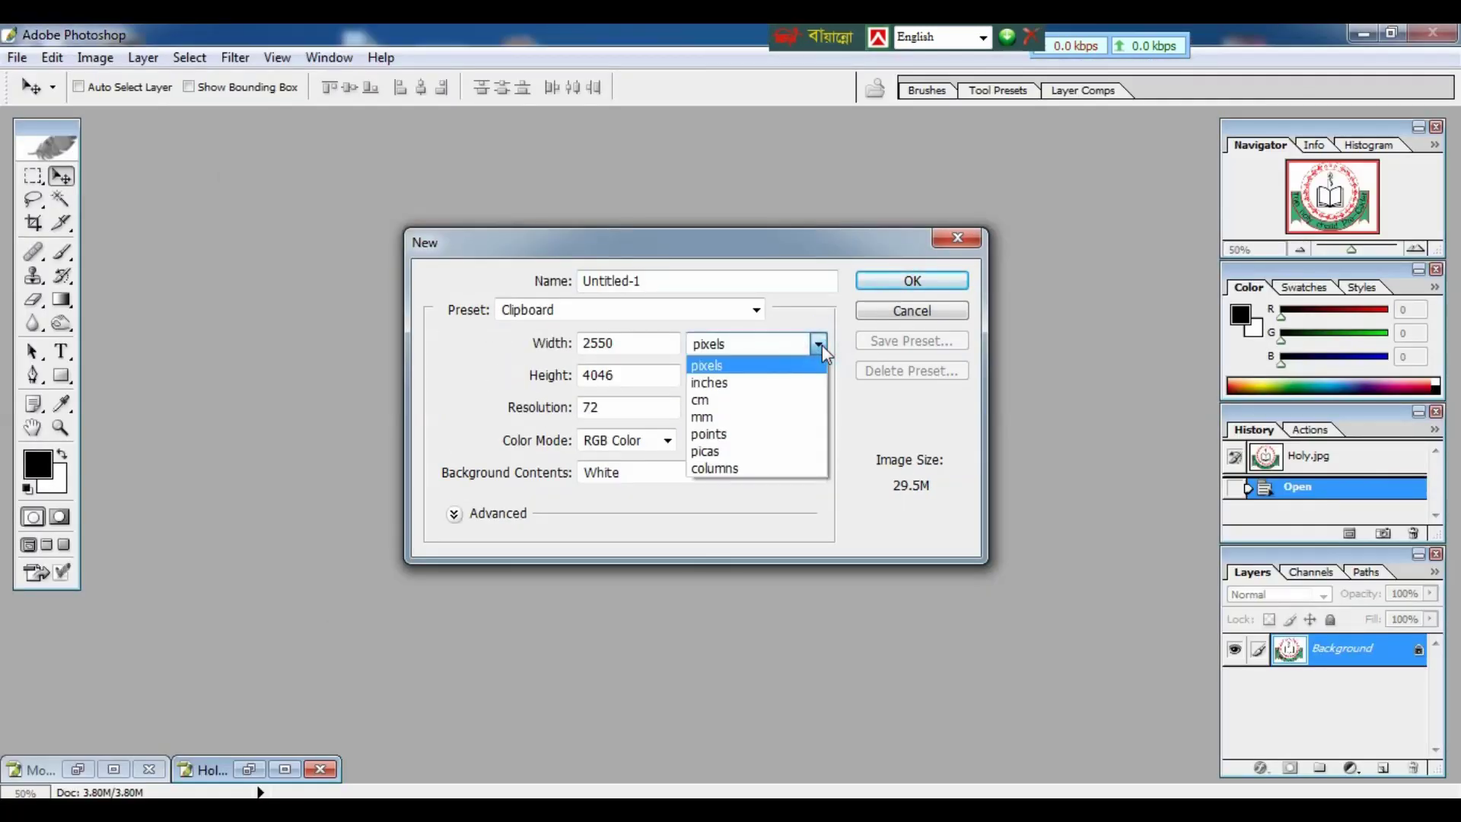
click(751, 381)
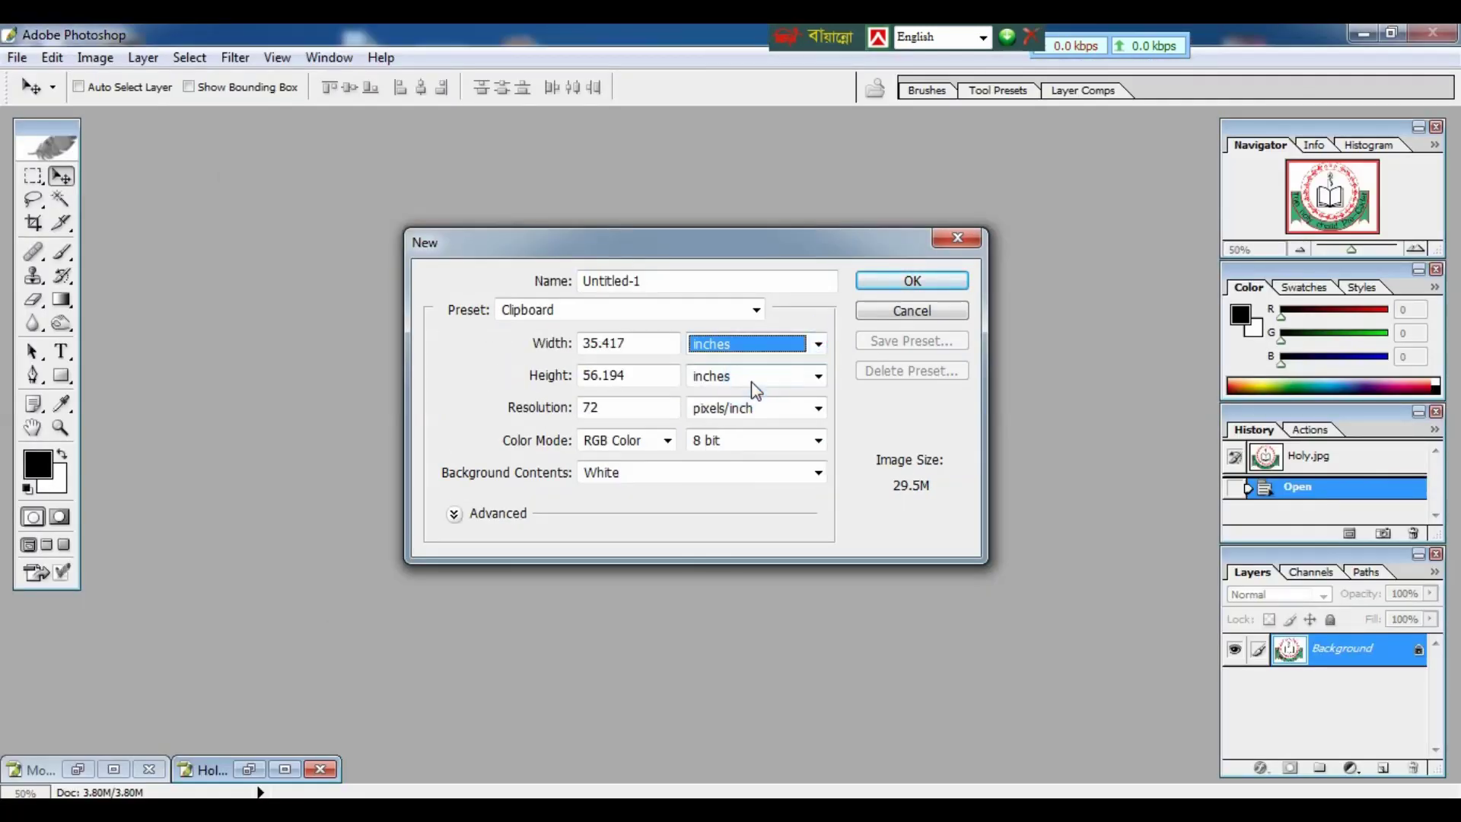
drag(640, 344, 583, 343)
text(8)
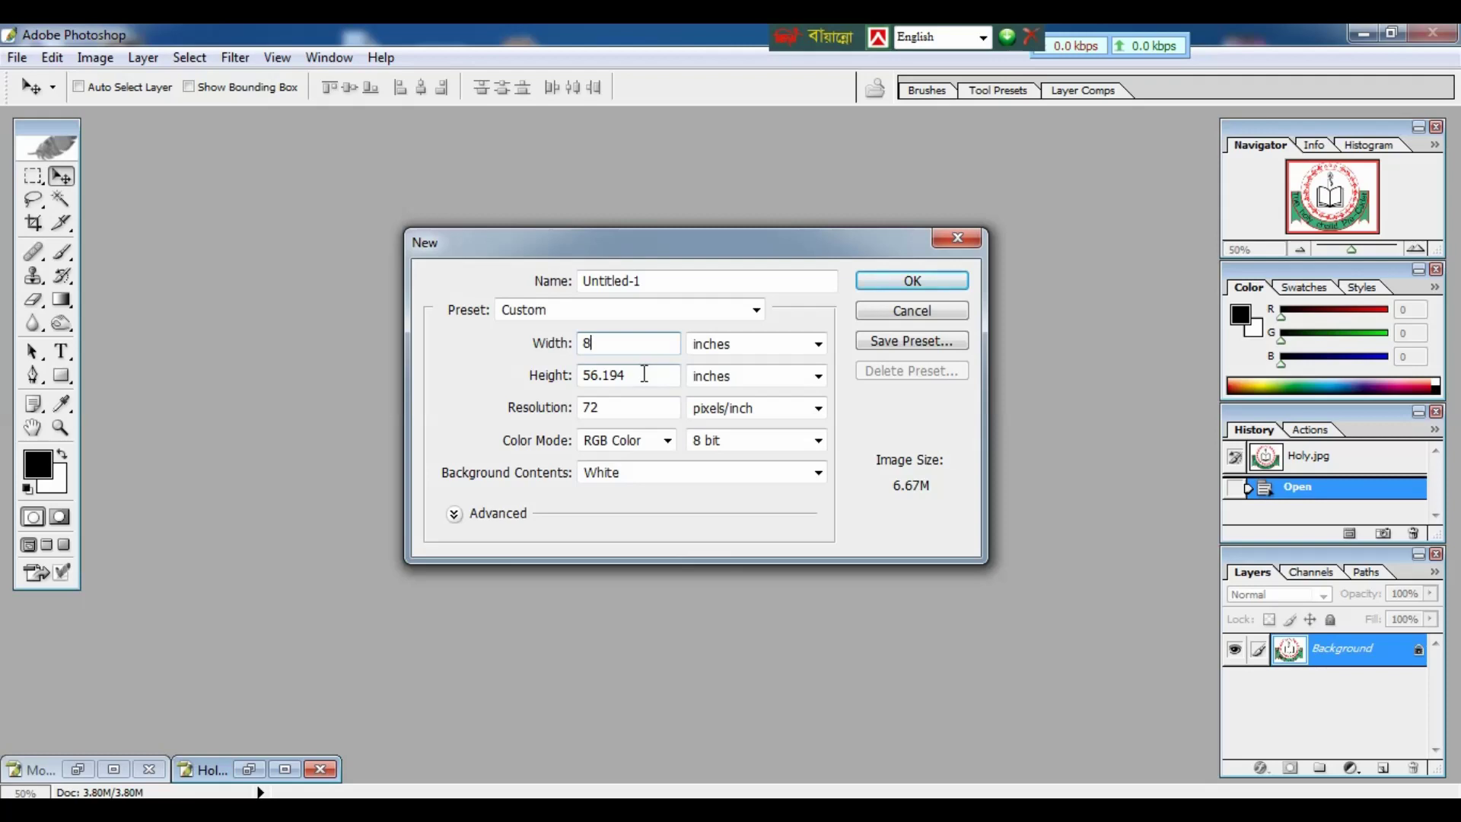
drag(645, 371, 564, 382)
text(13)
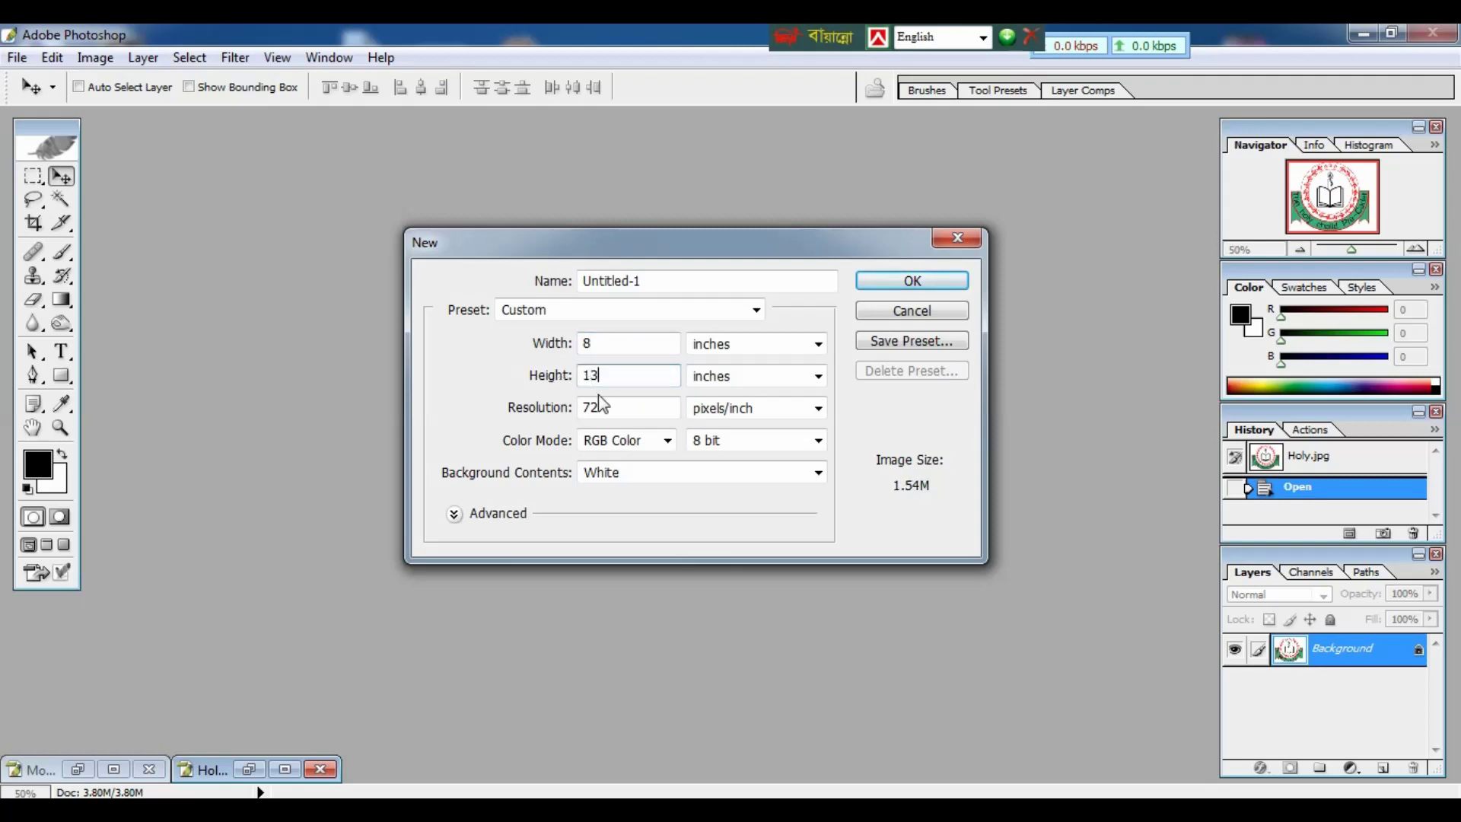
drag(609, 410, 527, 414)
text(300)
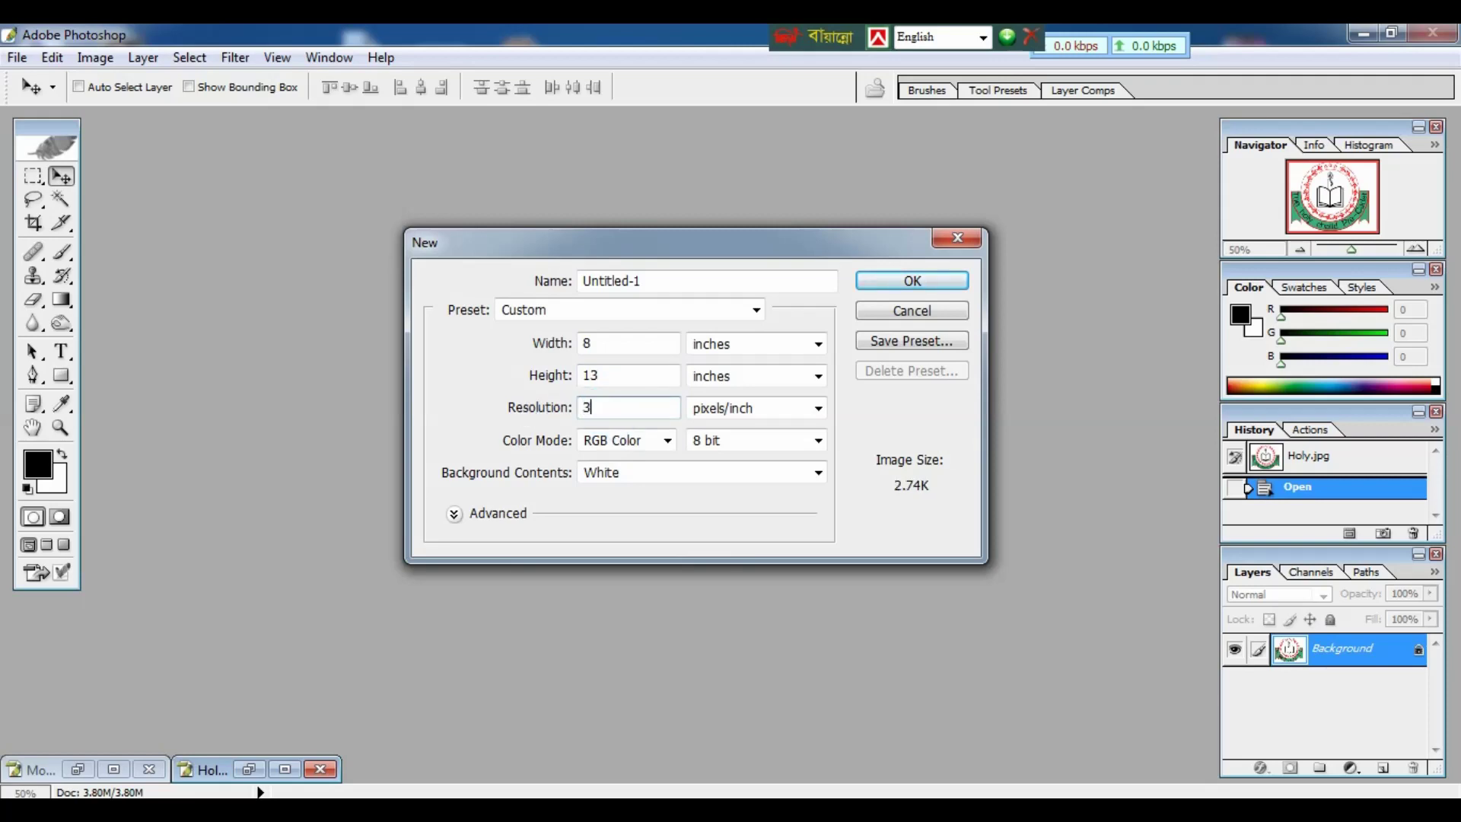
click(667, 441)
click(666, 443)
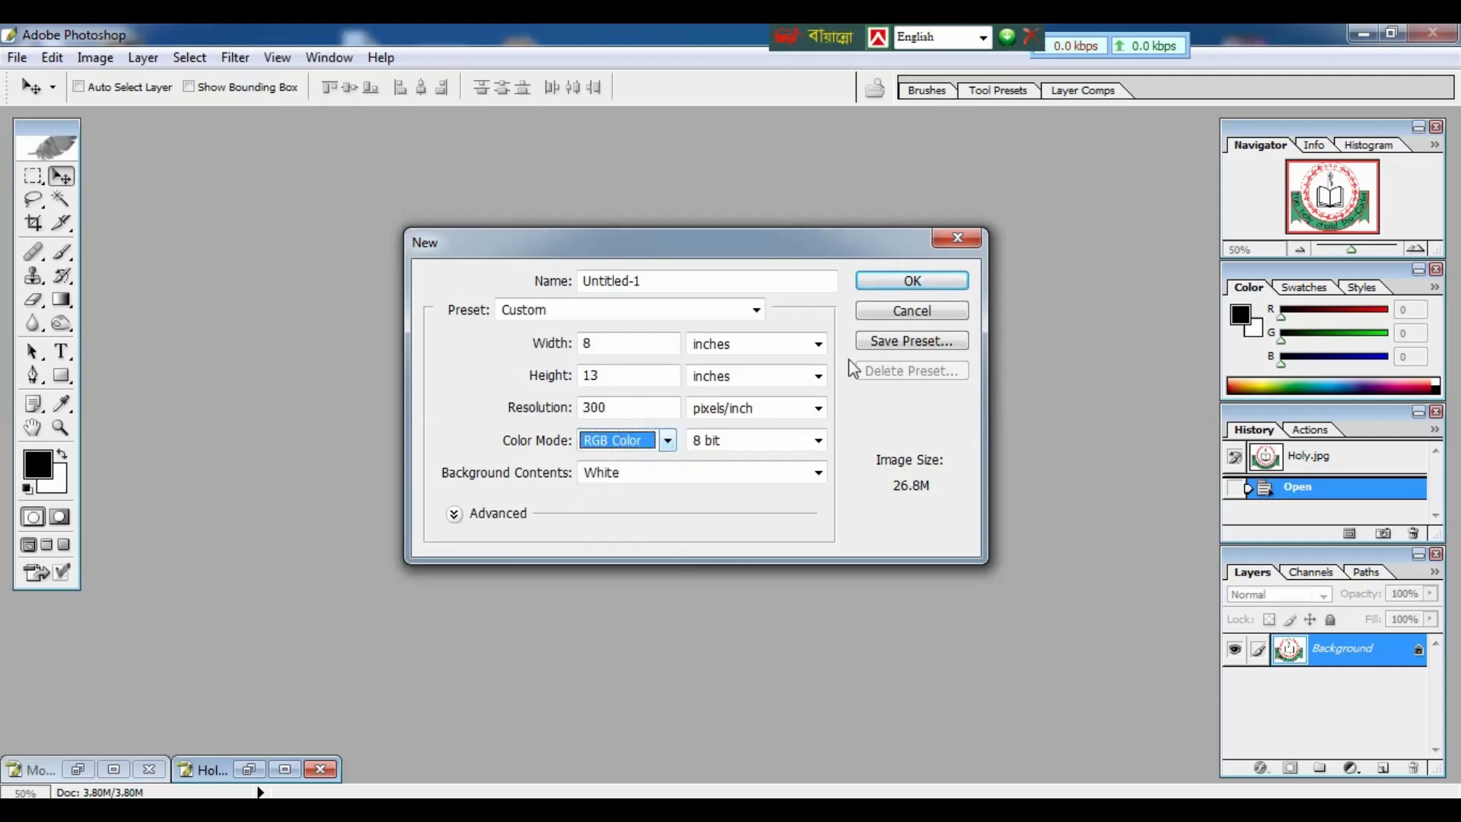
click(916, 283)
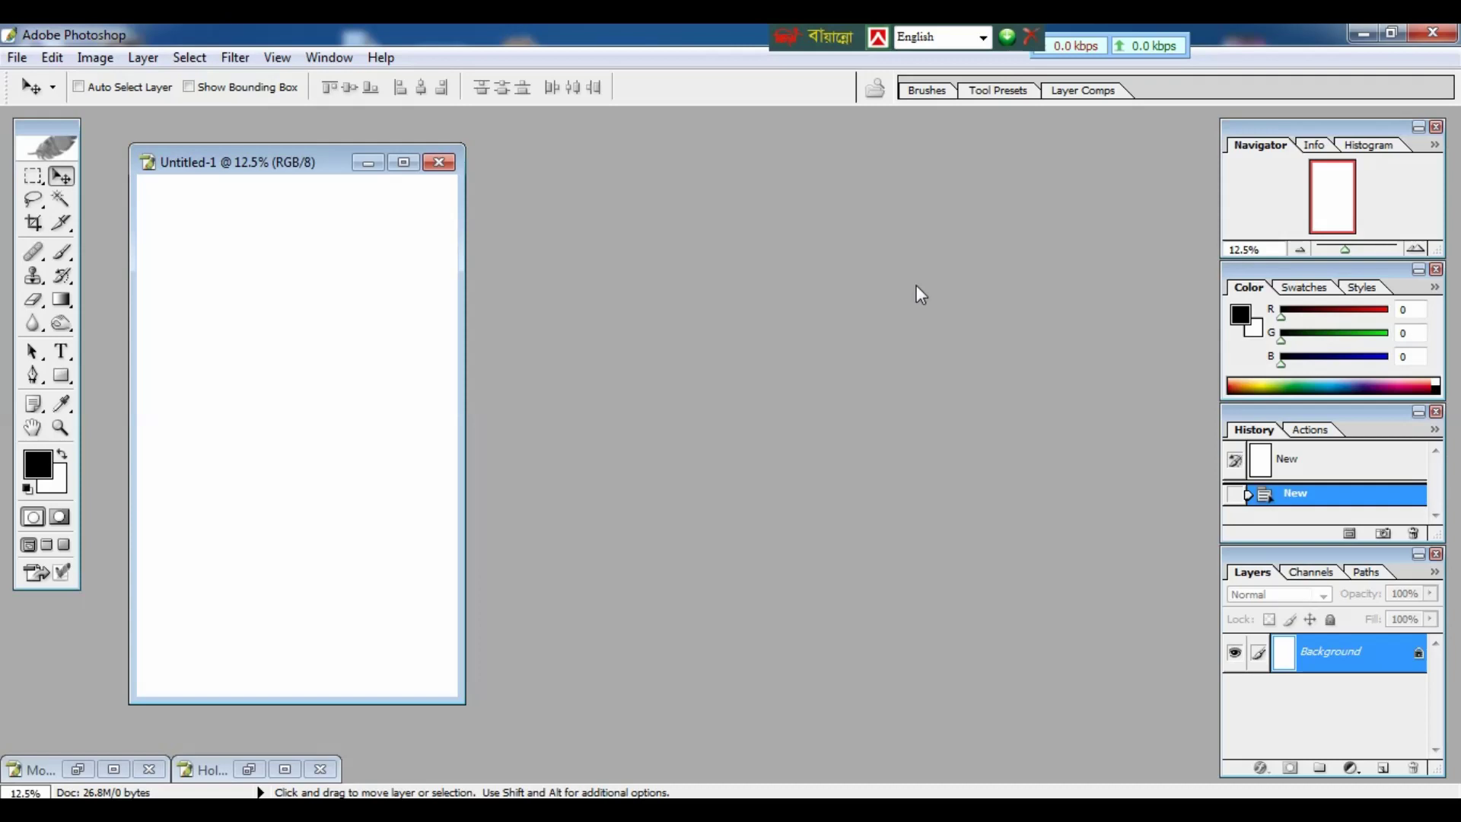
Centre the Untitled-1 window and restore Holy.jpg beside it
drag(321, 157, 665, 187)
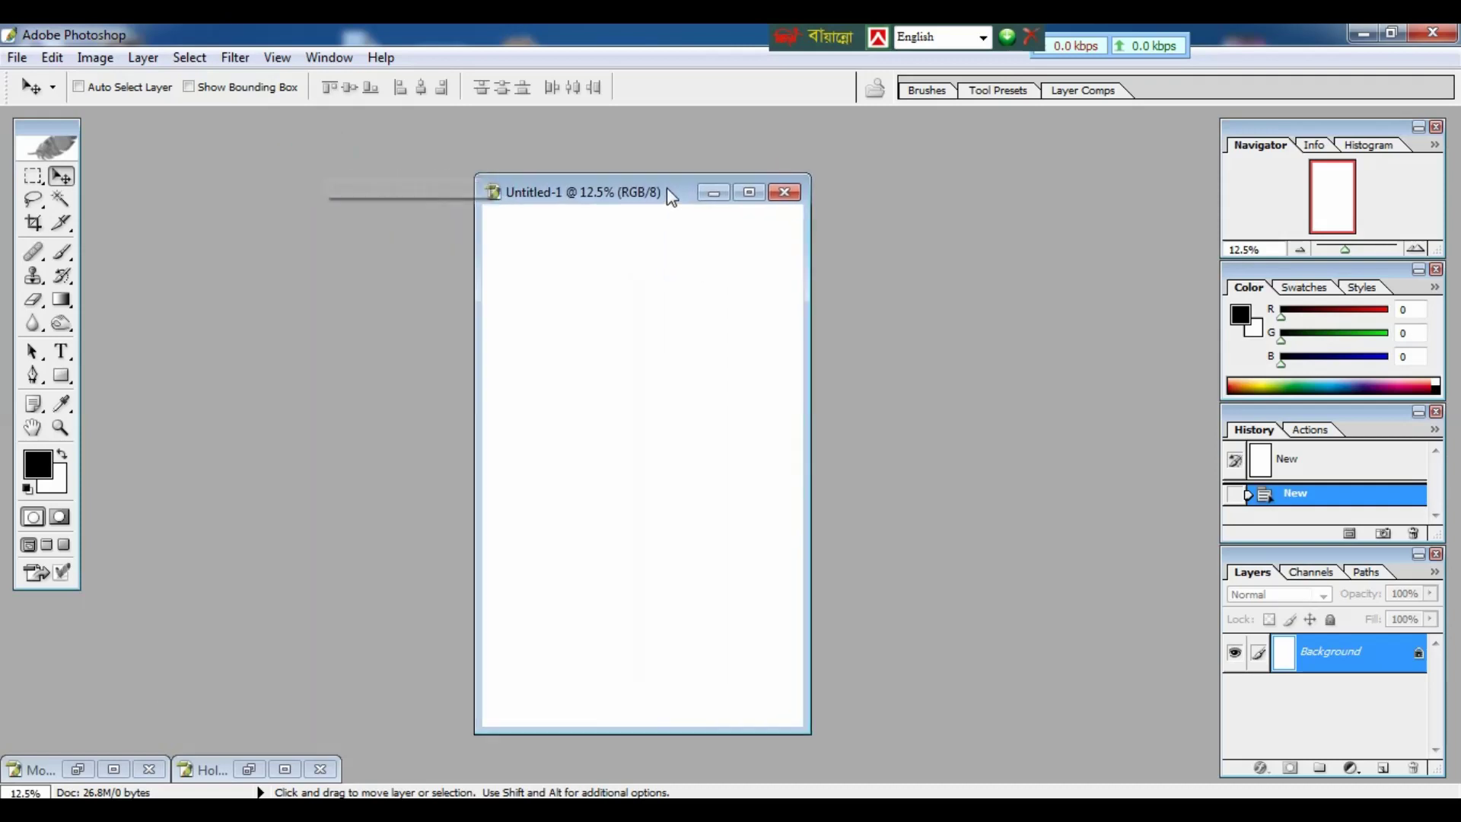
click(249, 769)
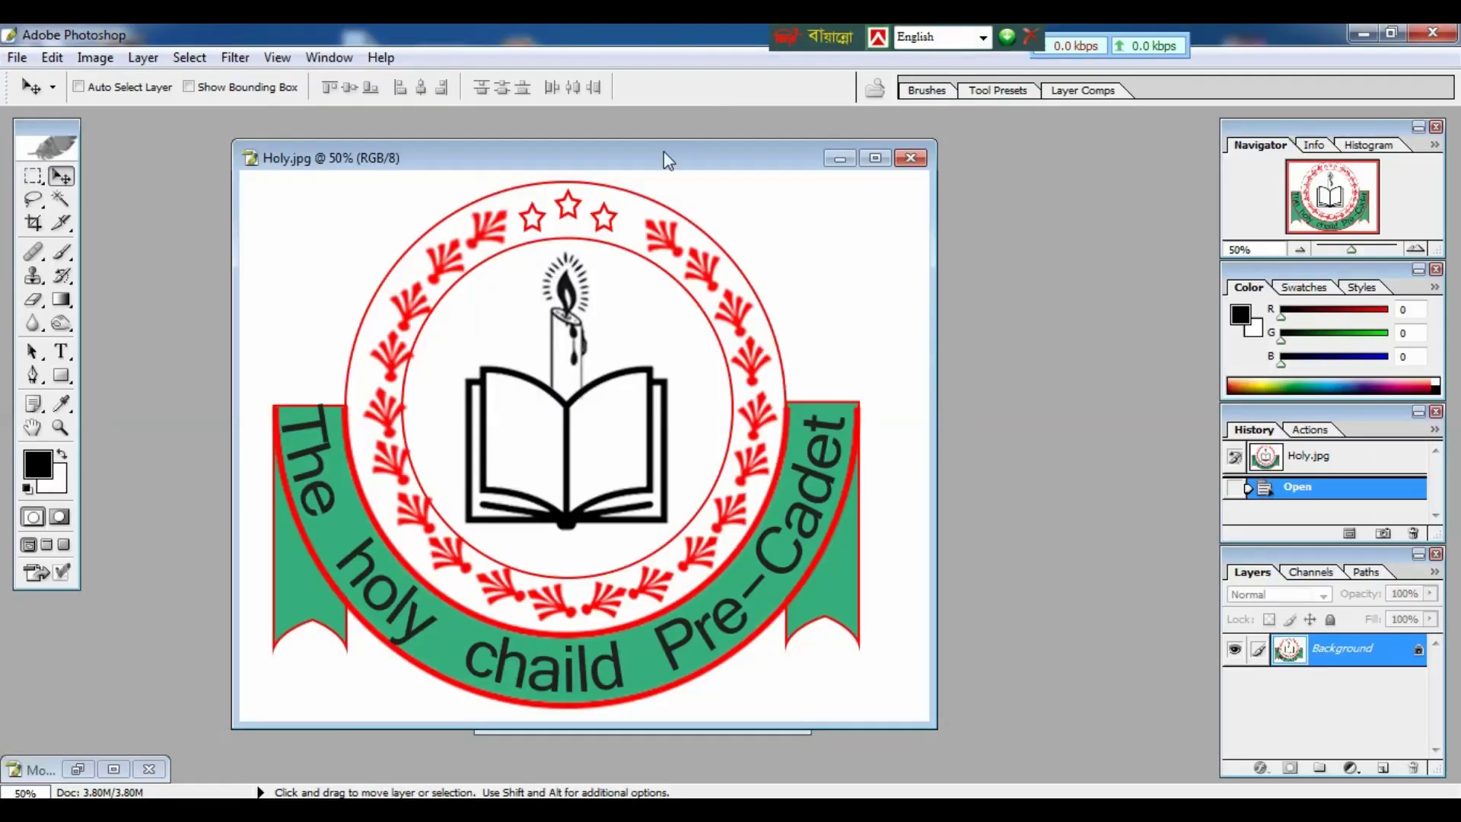
drag(656, 155, 874, 453)
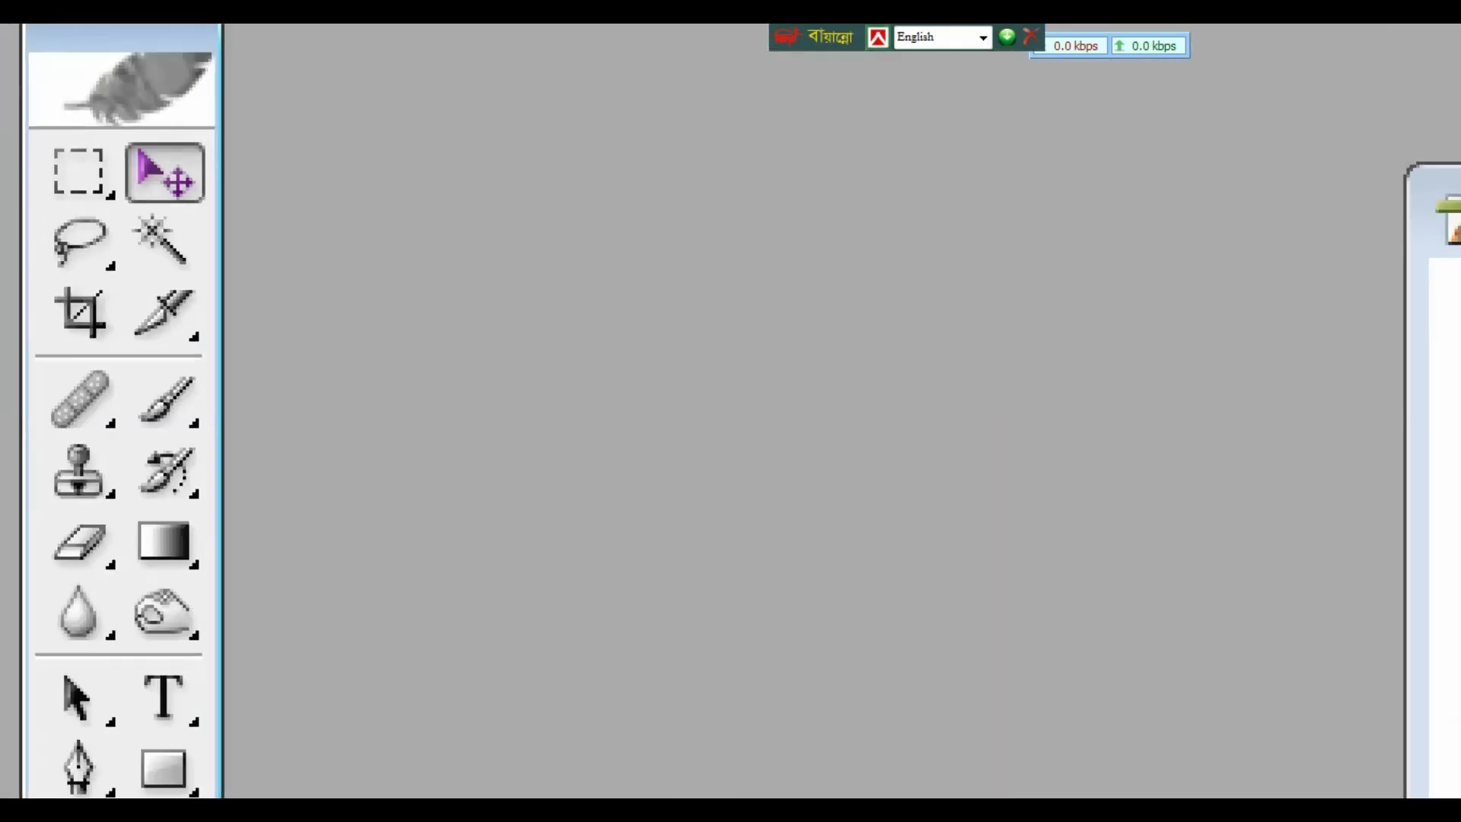
Drag the Holy.jpg logo into Untitled-1 as Layer 1, centre it, and maximize the window
click(29, 177)
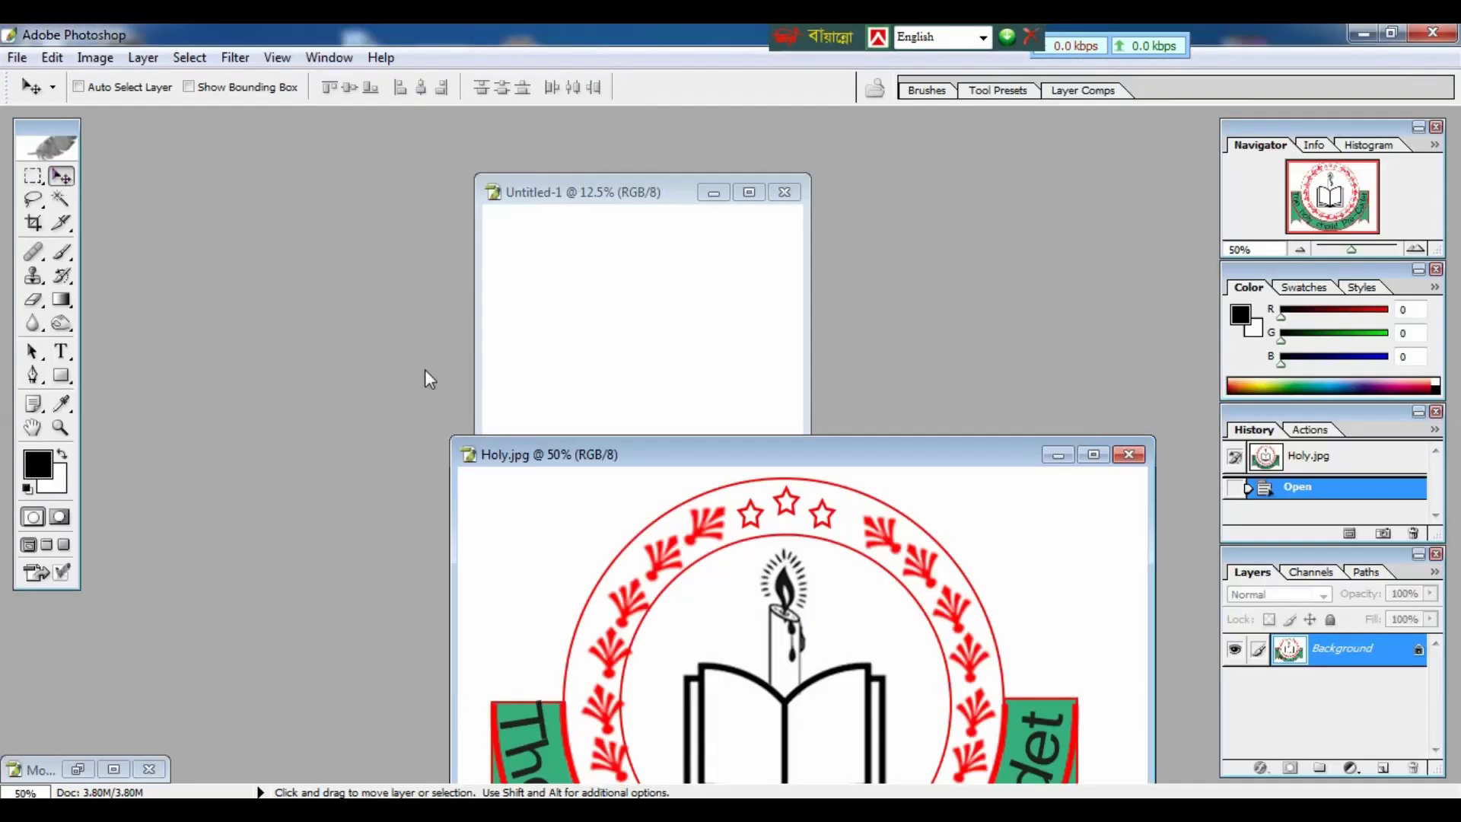
drag(647, 507, 601, 357)
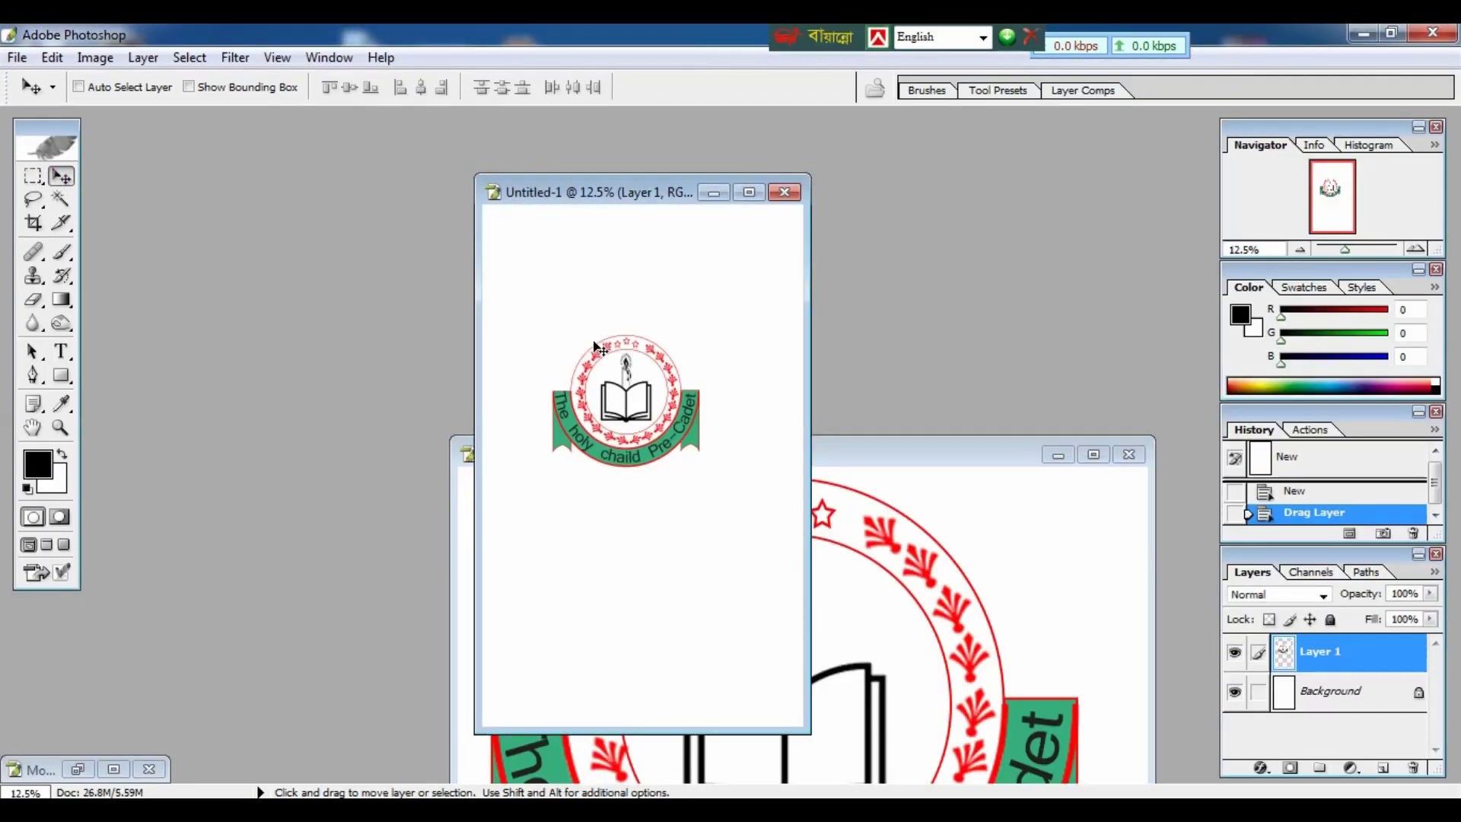
drag(610, 296, 647, 375)
click(749, 191)
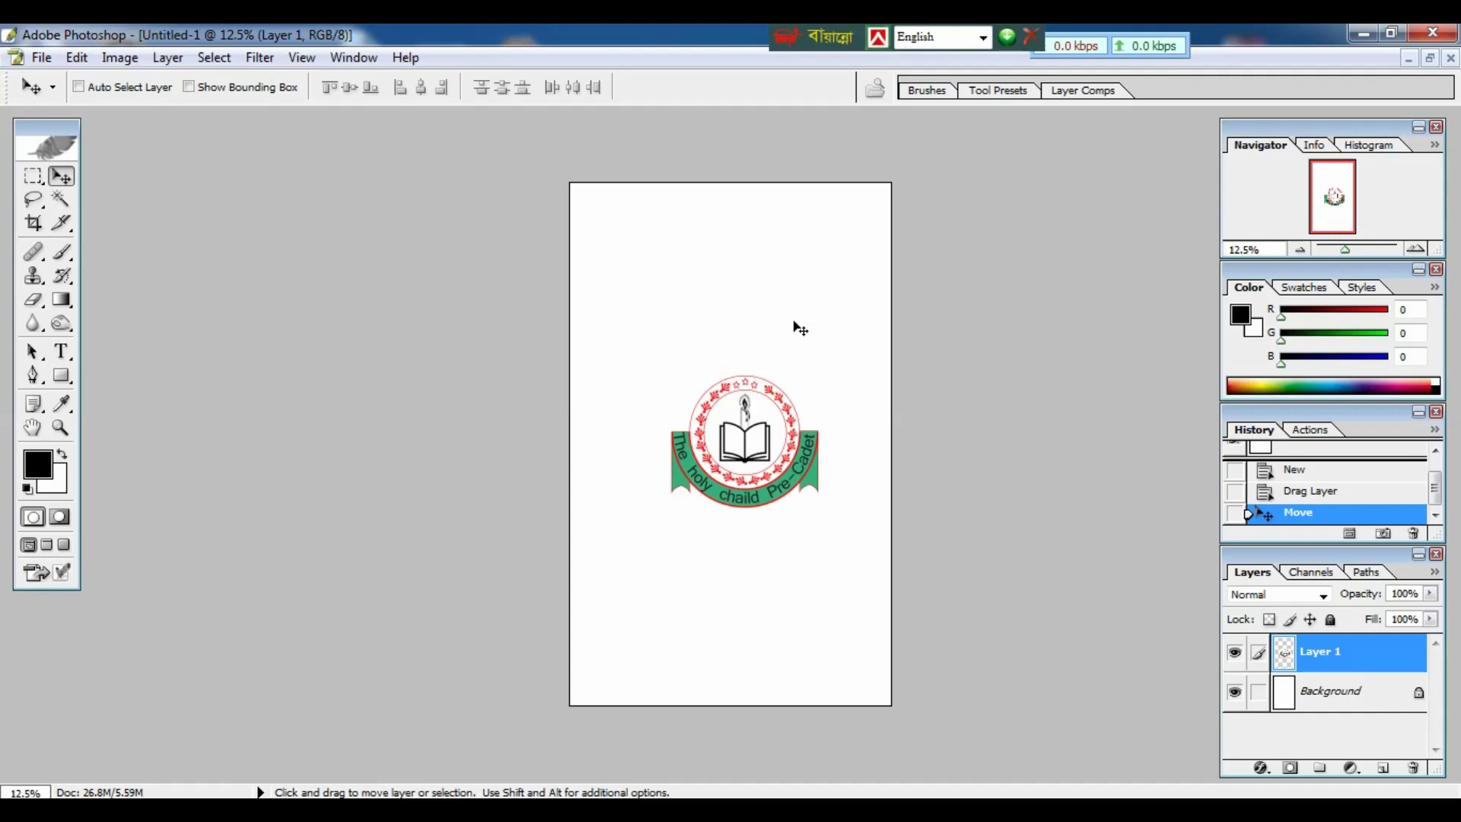
Duplicate the logo upward and scale the copy to about 25% at the top centre
key(alt+shift)
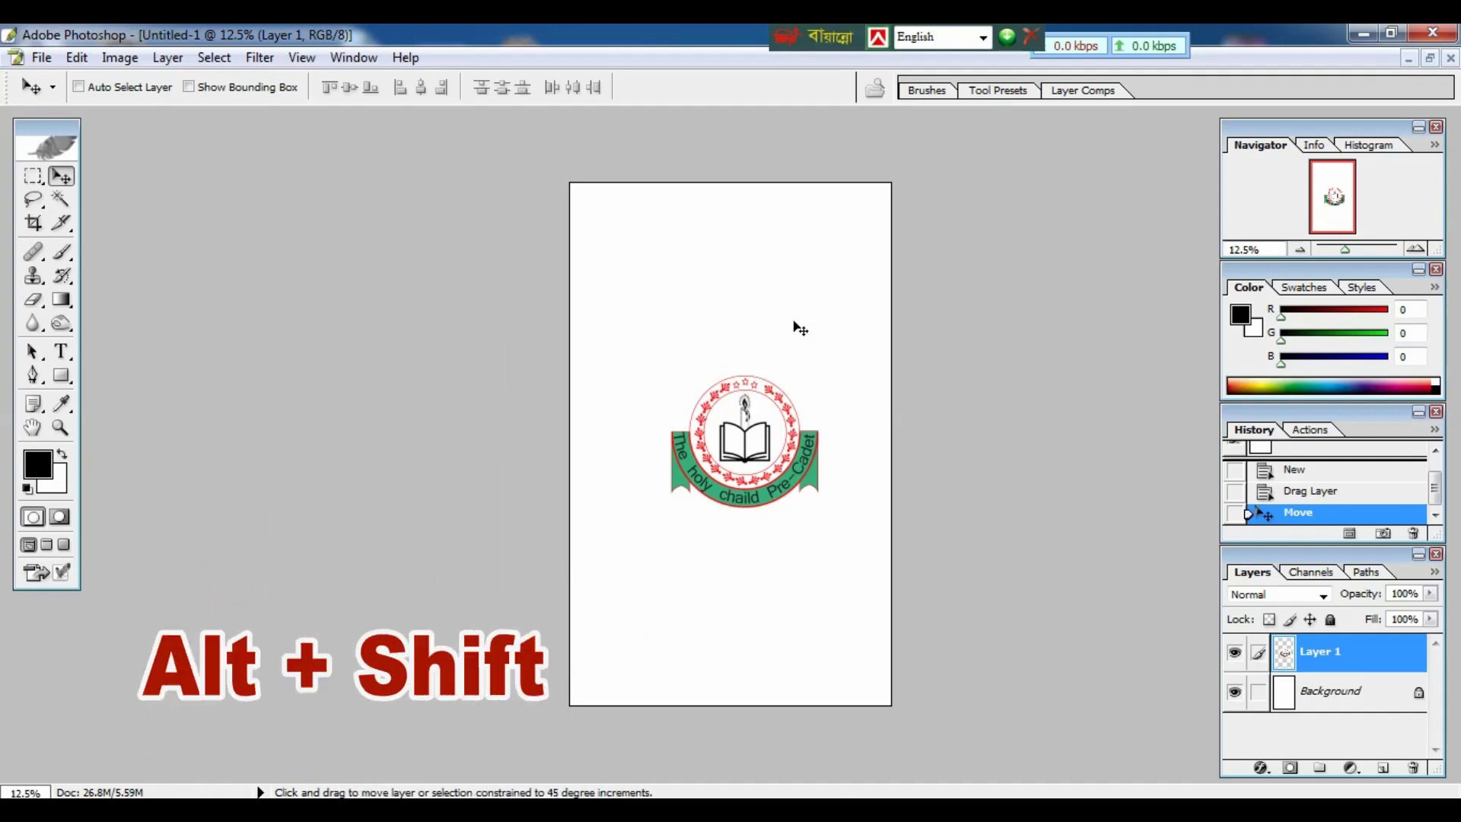
drag(759, 395, 750, 255)
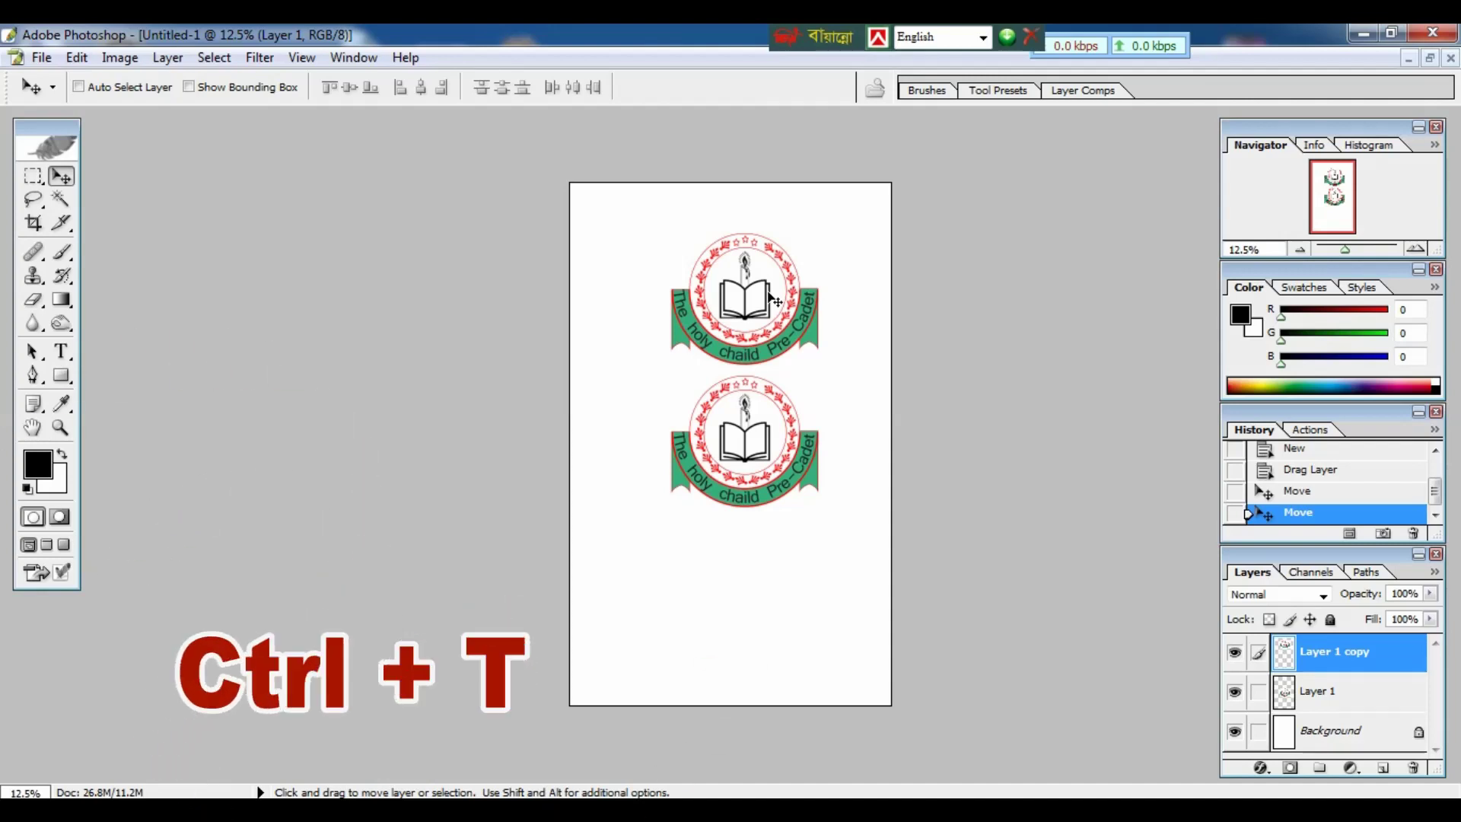
key(ctrl+t)
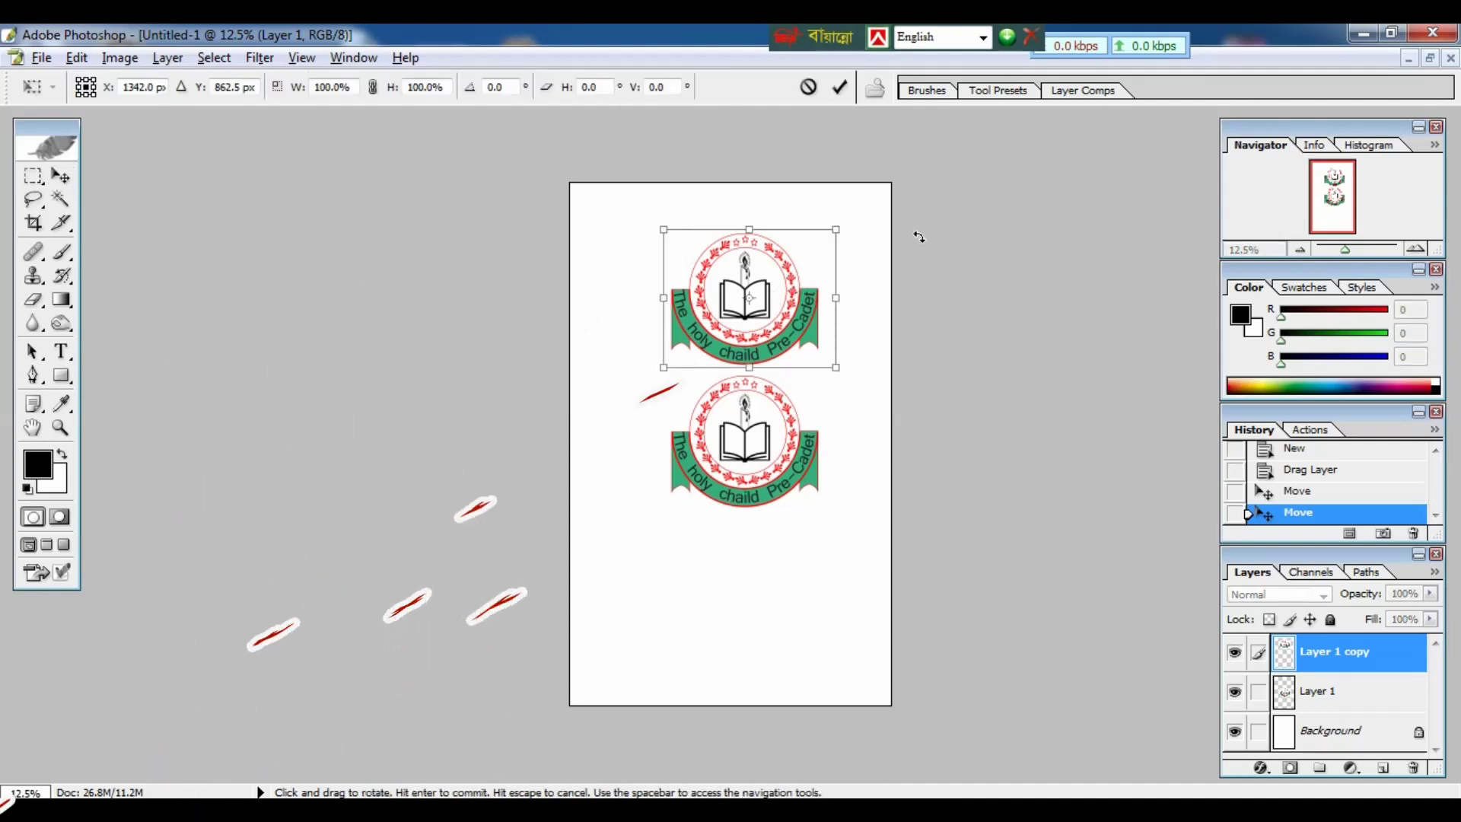
drag(837, 228, 743, 211)
key(Return)
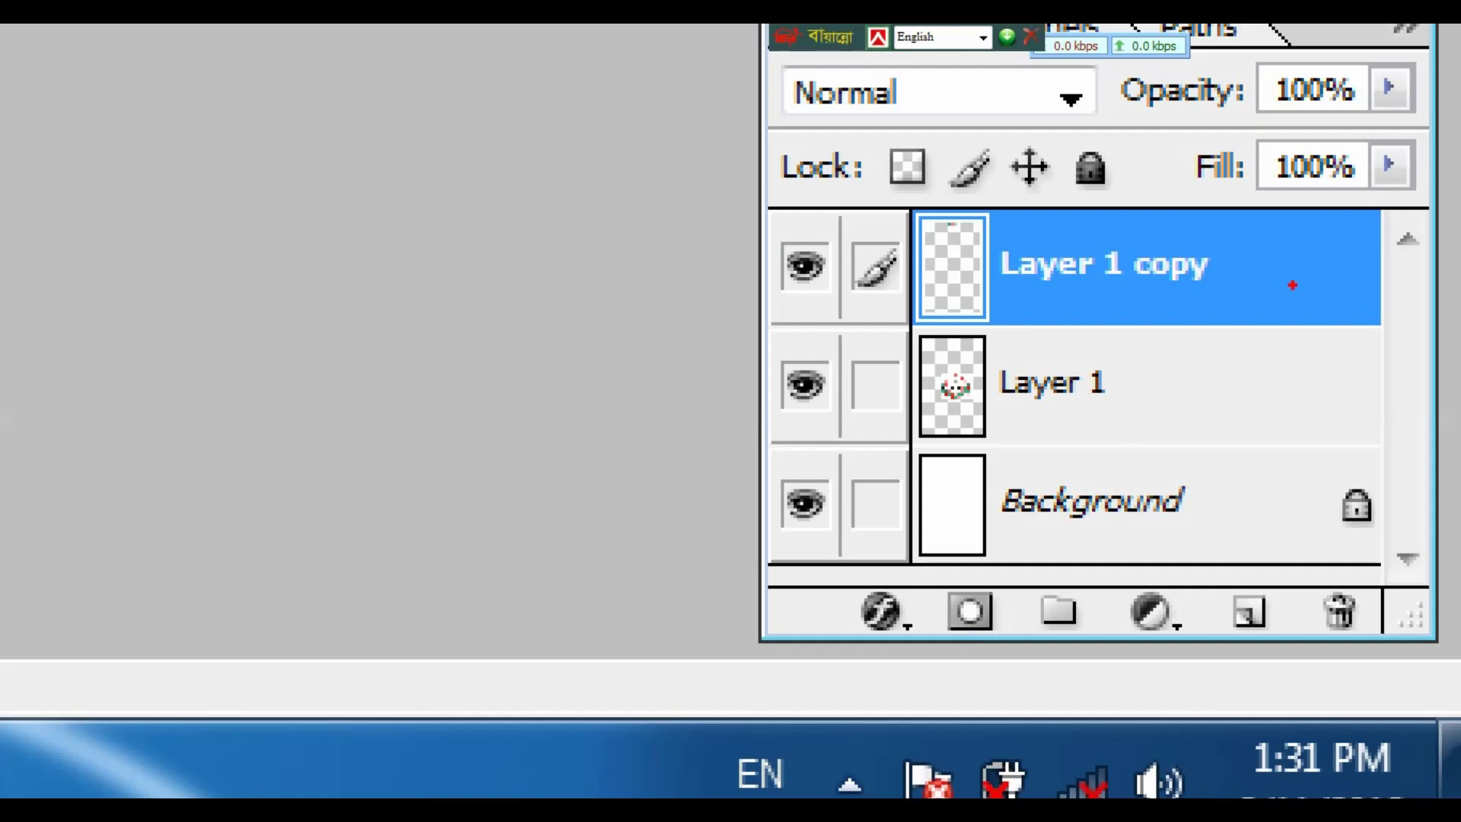
drag(1017, 353, 1164, 403)
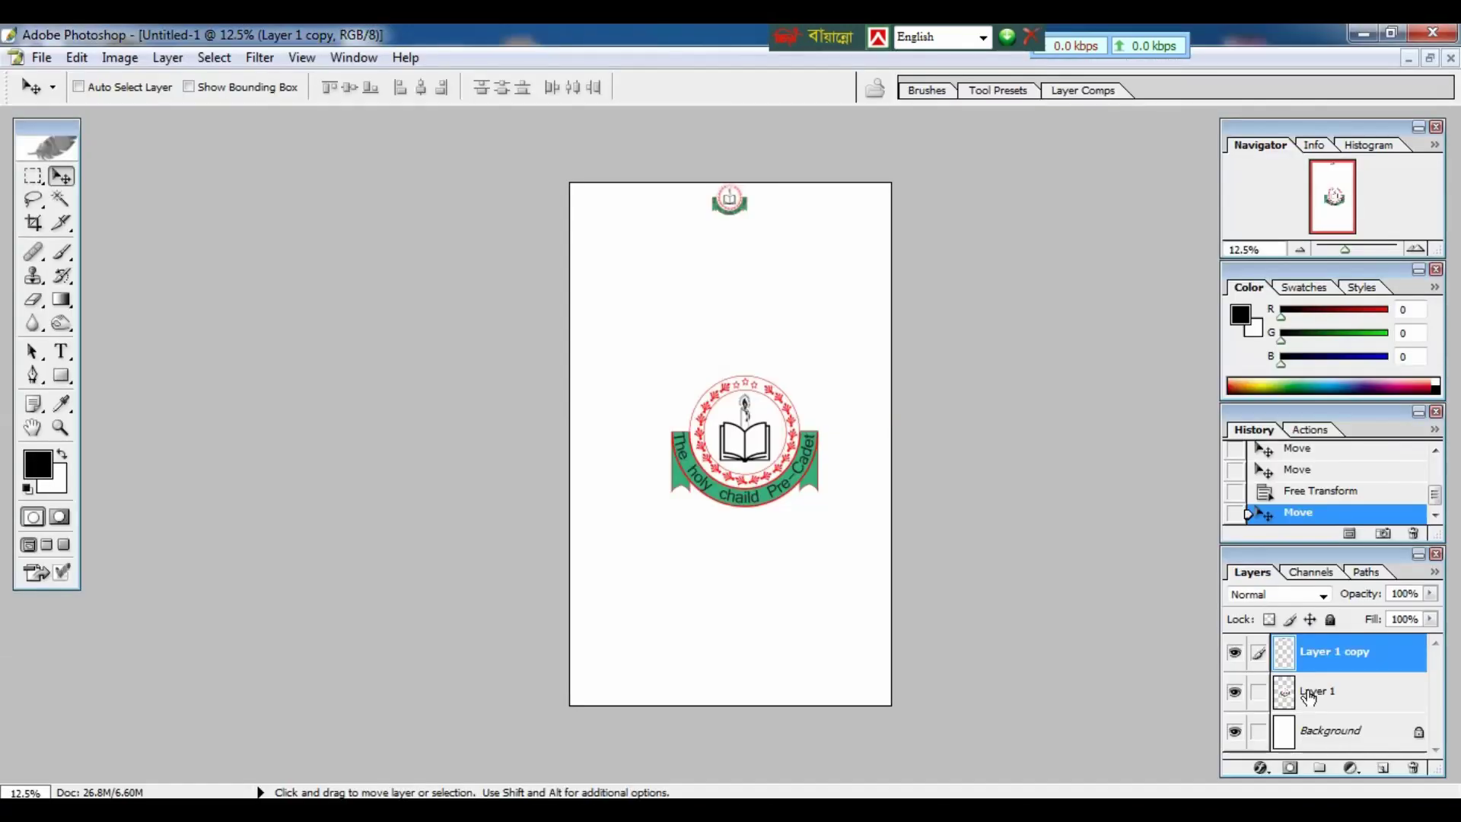
Scale the central Layer 1 logo to about 134% and nudge it back to centre
click(1309, 694)
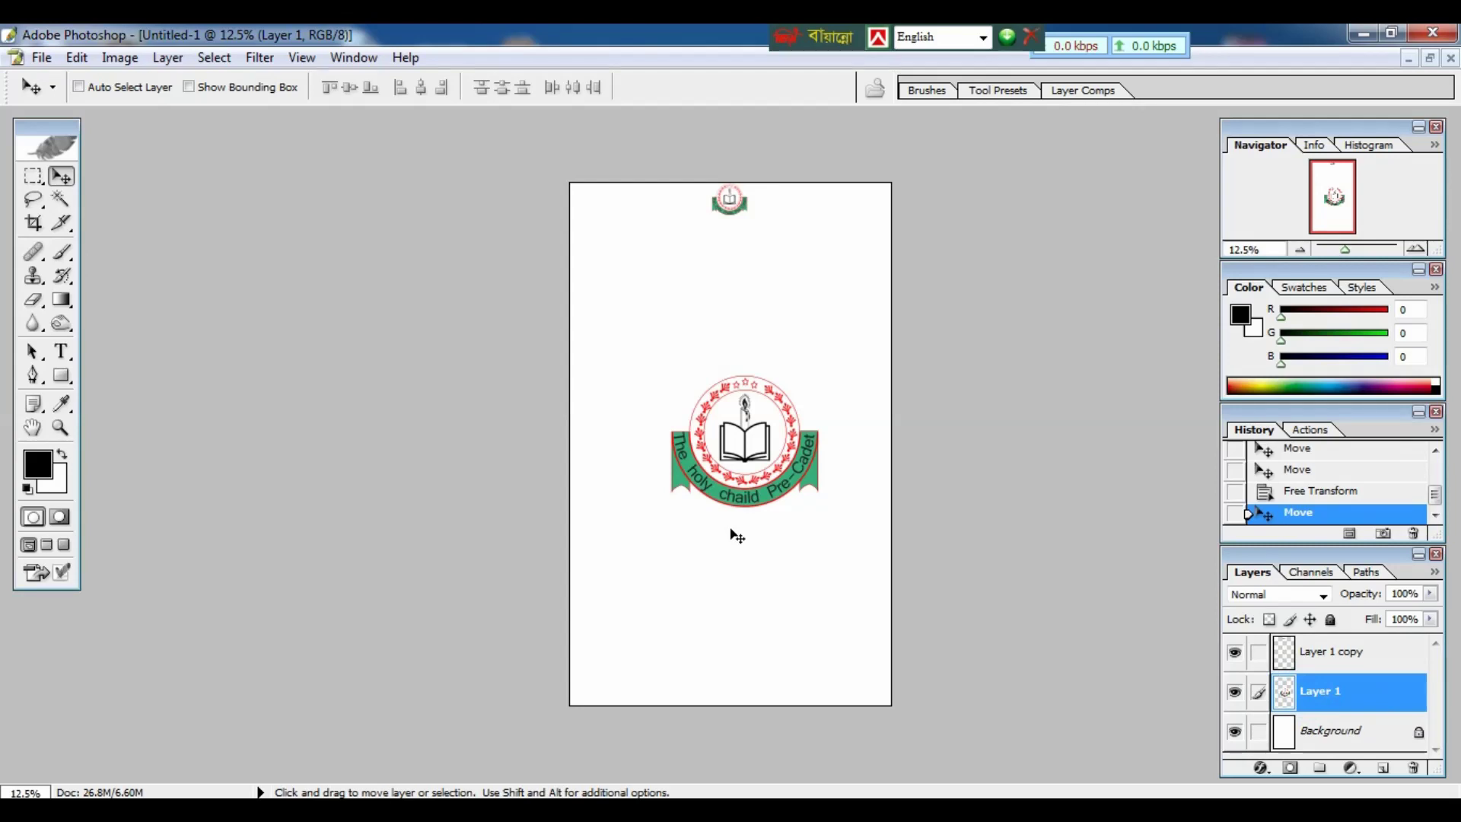
key(ctrl+t)
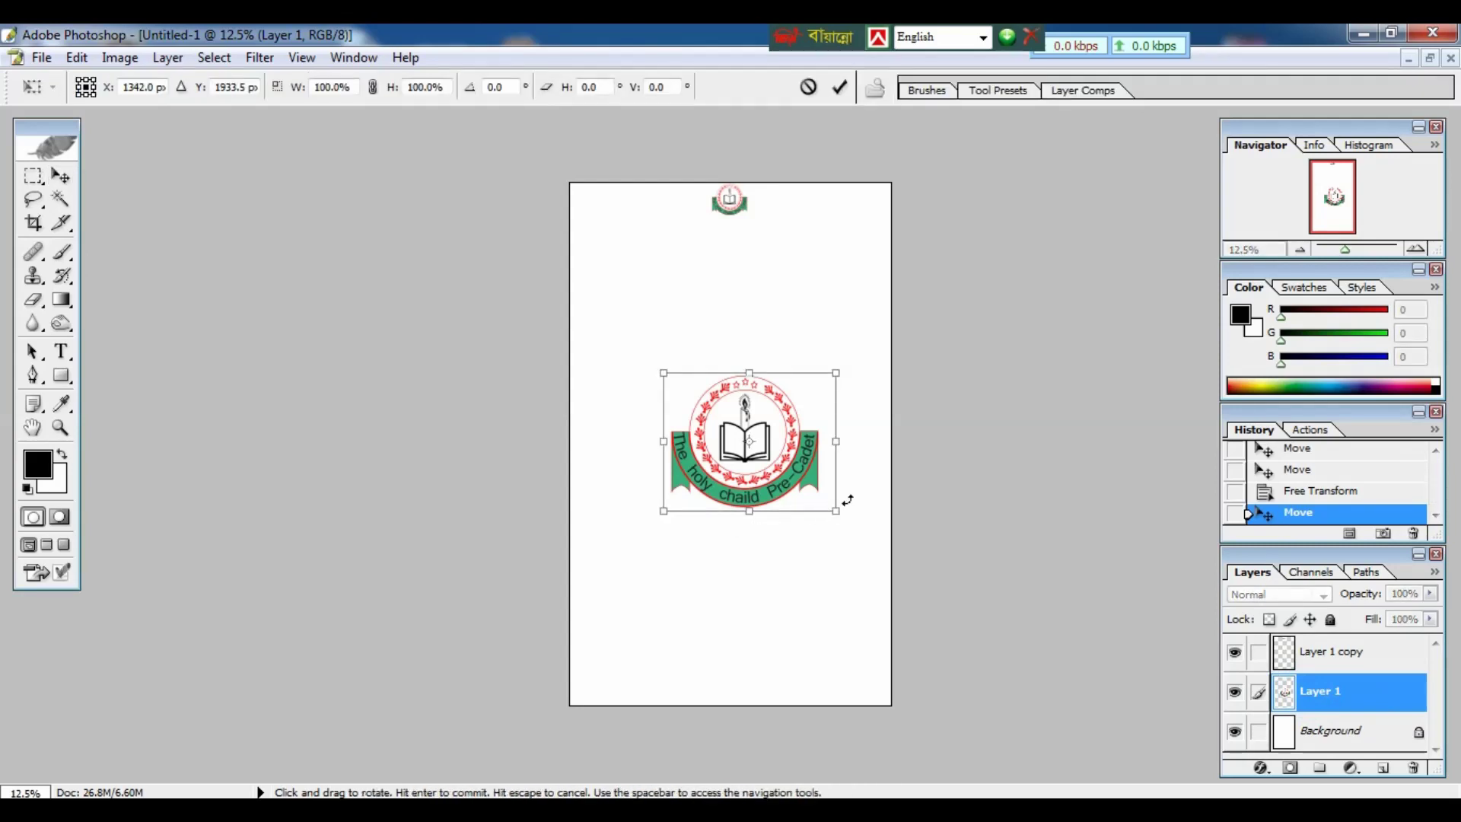
drag(835, 511, 887, 552)
key(Return)
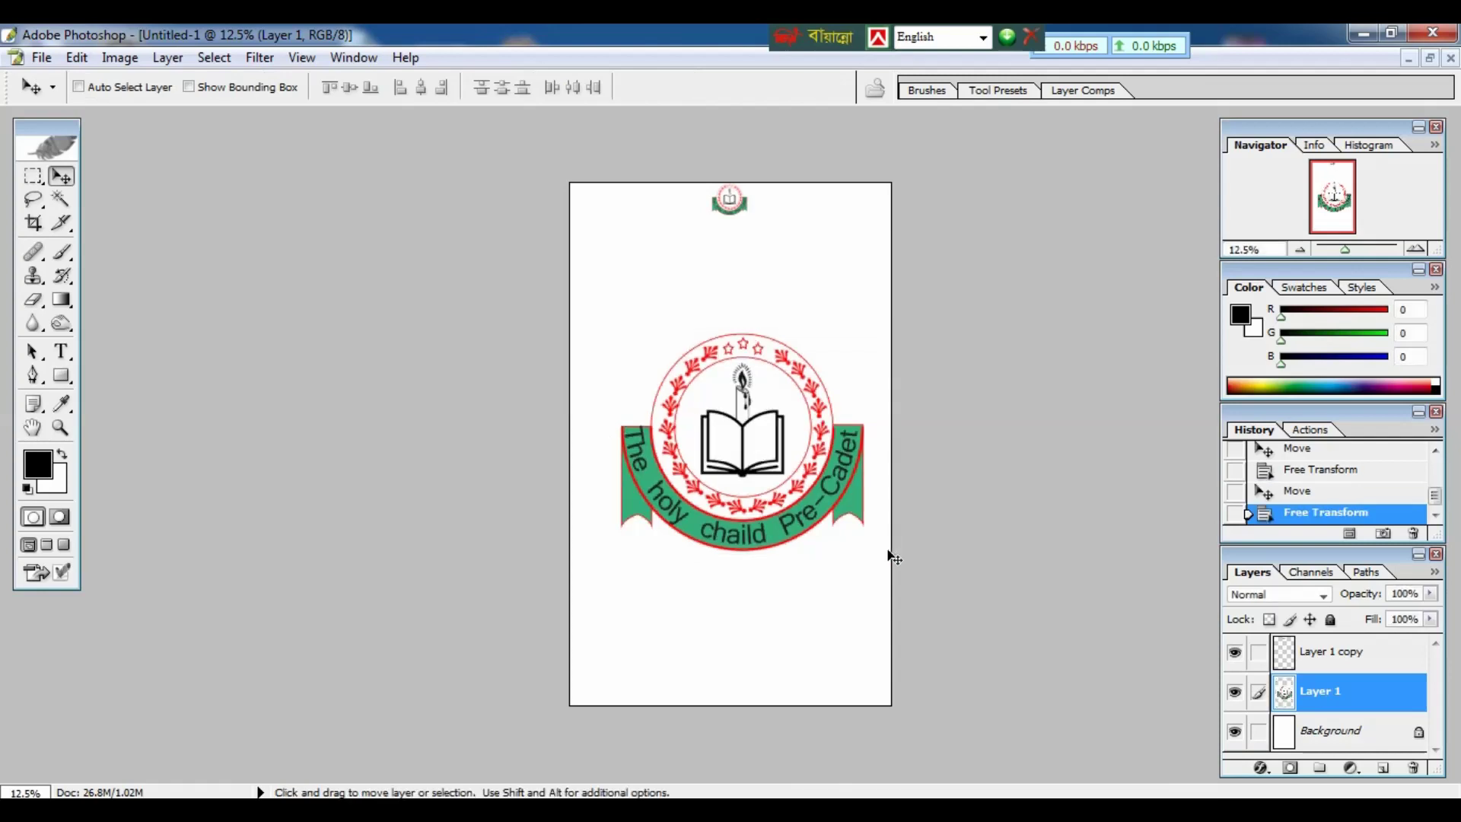
click(816, 549)
drag(816, 550, 810, 552)
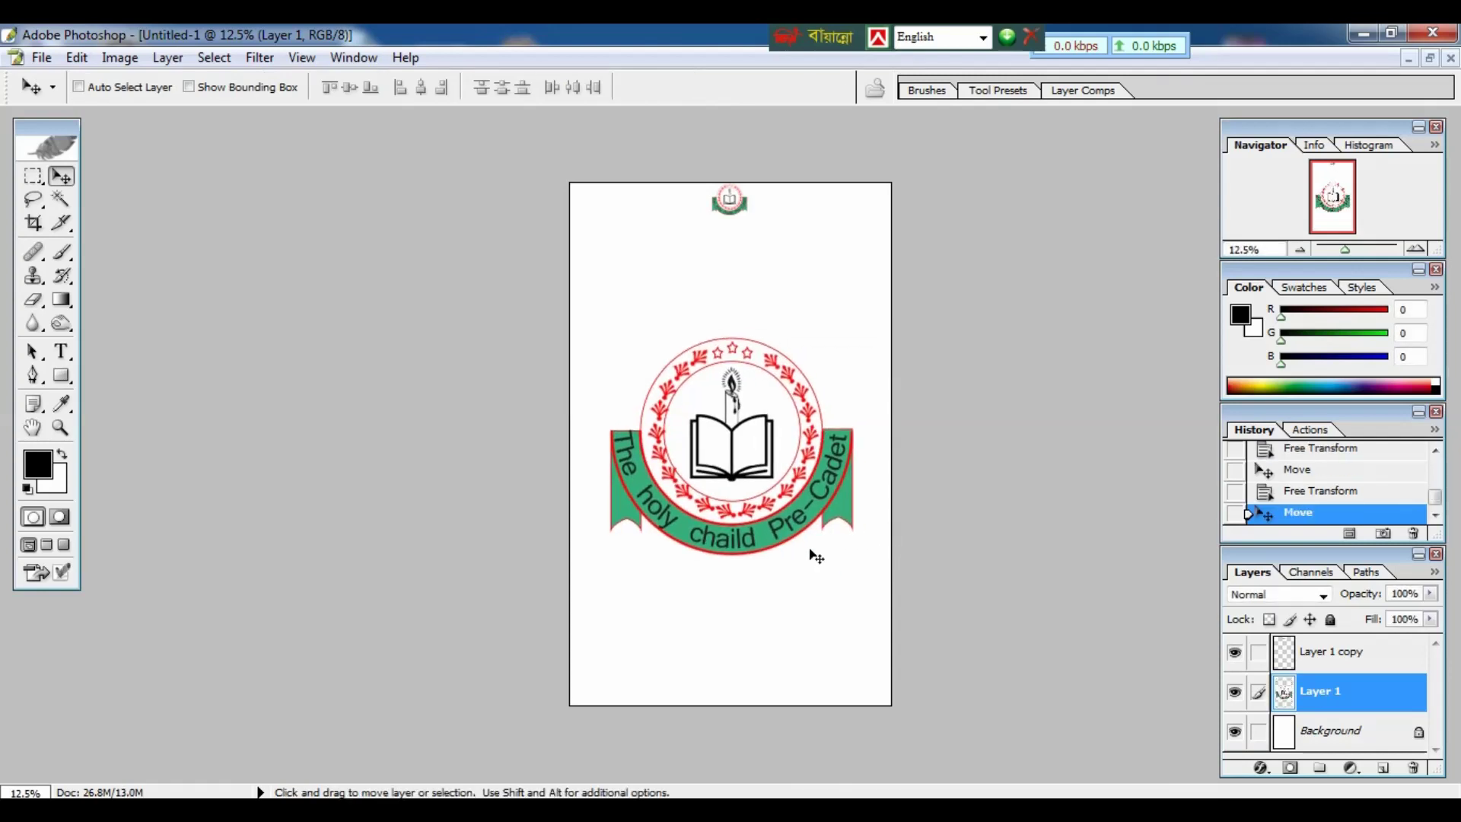
key(shift+Right)
key(shift+Right)
key(shift+Right)
key(shift+Right)
key(shift+Right)
key(shift+Right)
key(shift+Right)
key(shift+Right)
key(shift+Right)
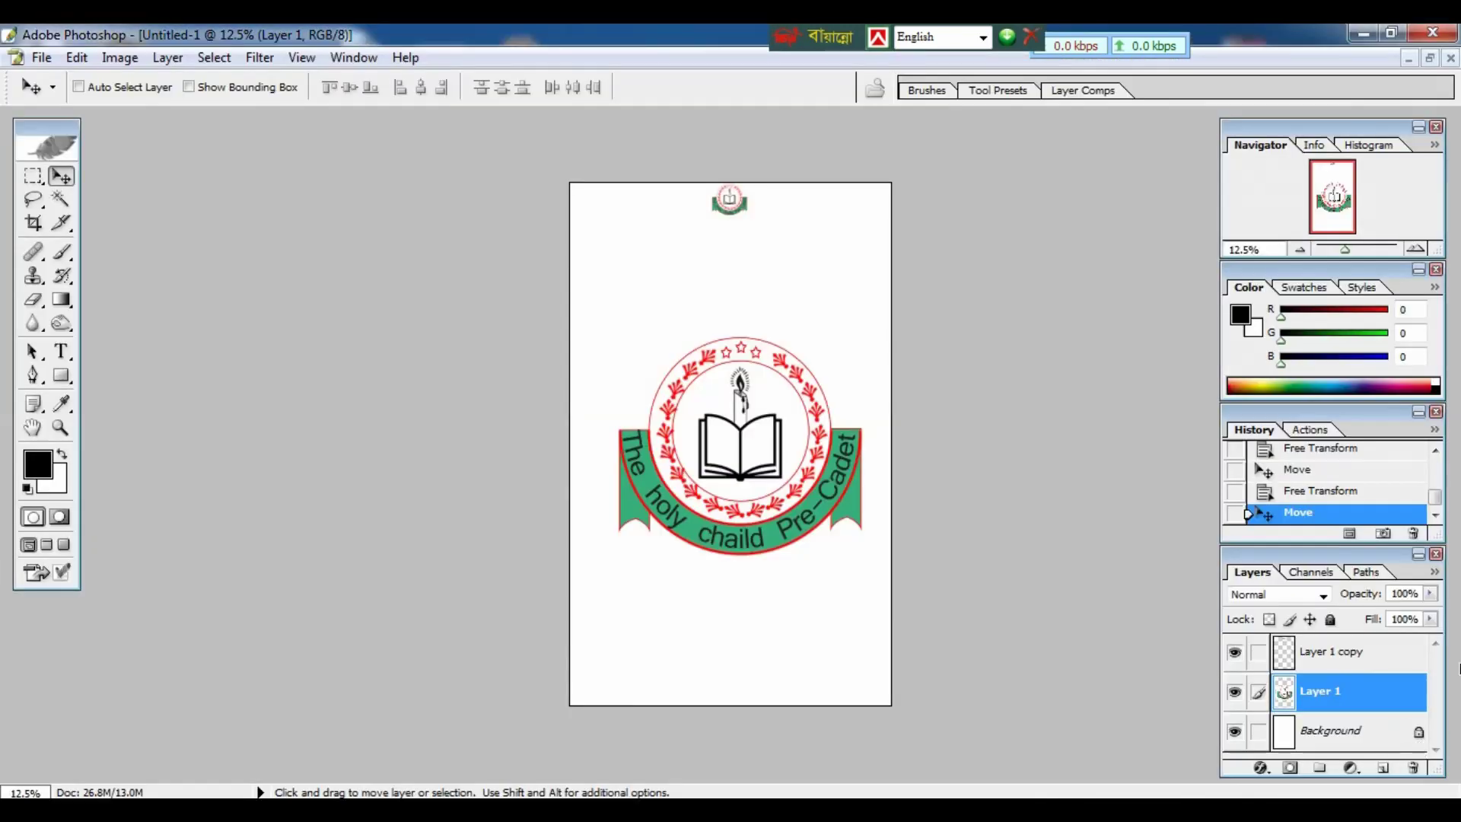
Lower Layer 1's opacity to 16% and select the Background layer
click(1430, 593)
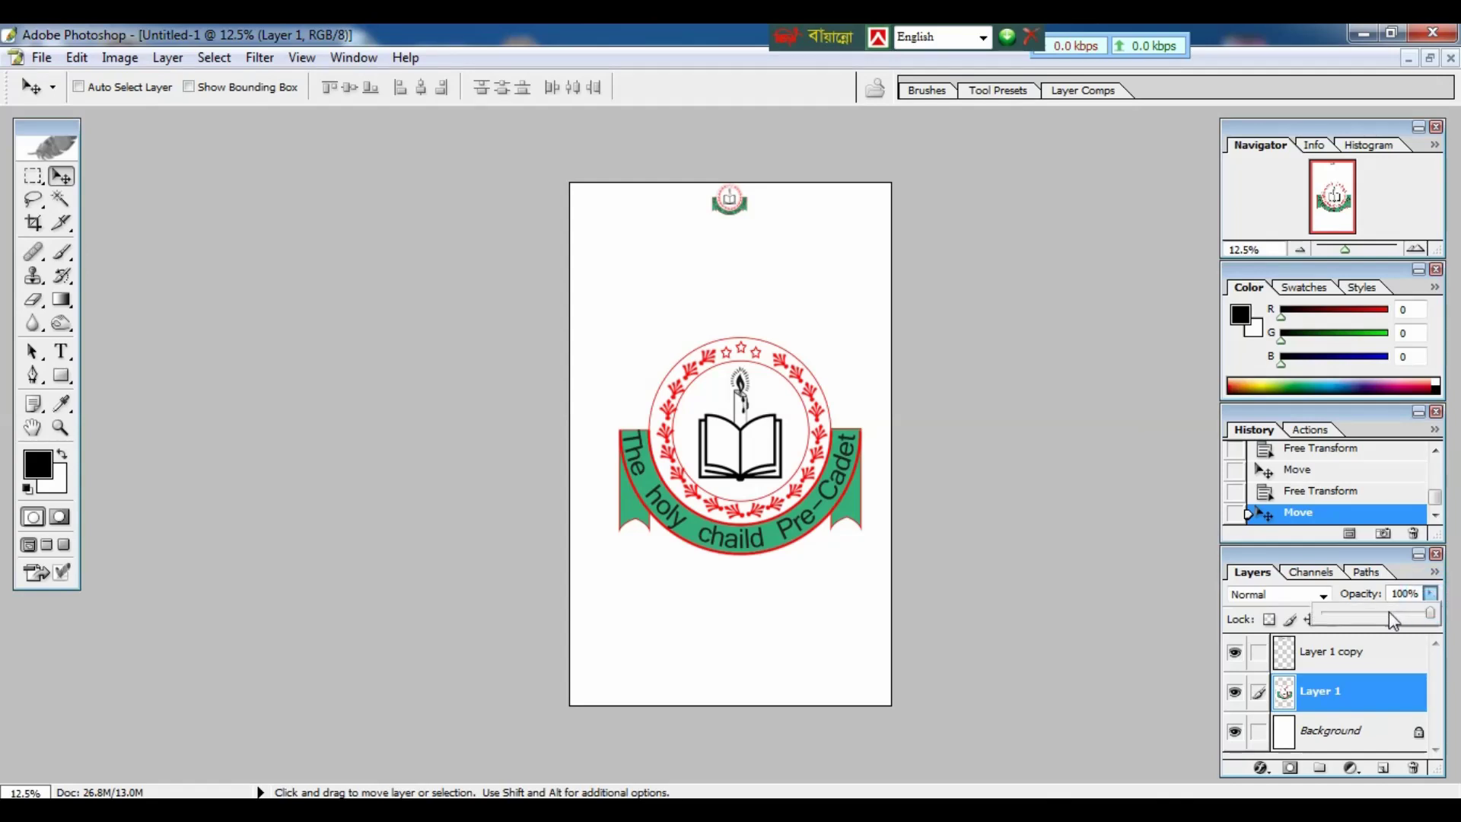
drag(1431, 613, 1339, 625)
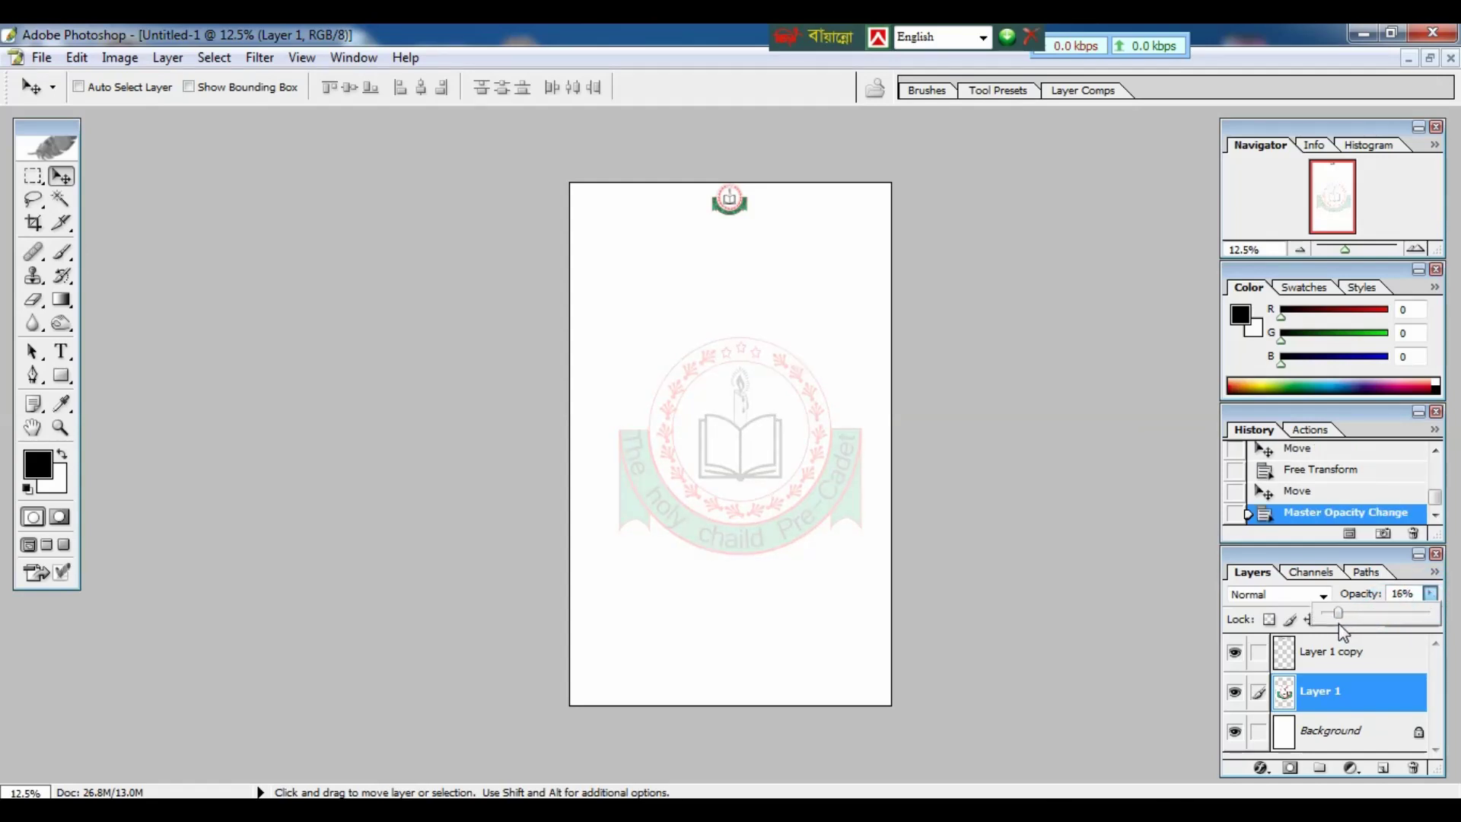
click(806, 479)
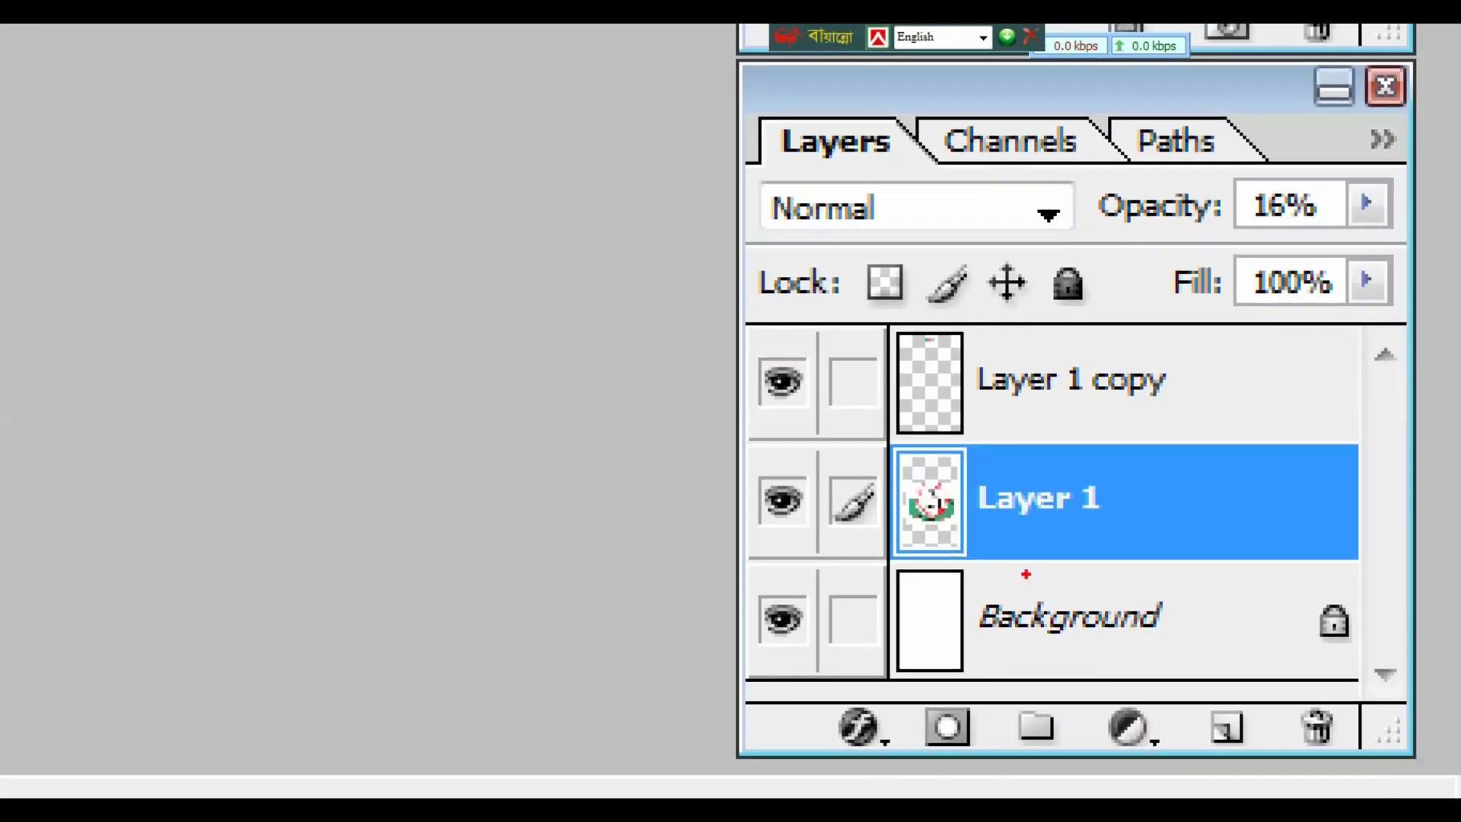
drag(1006, 572, 1213, 657)
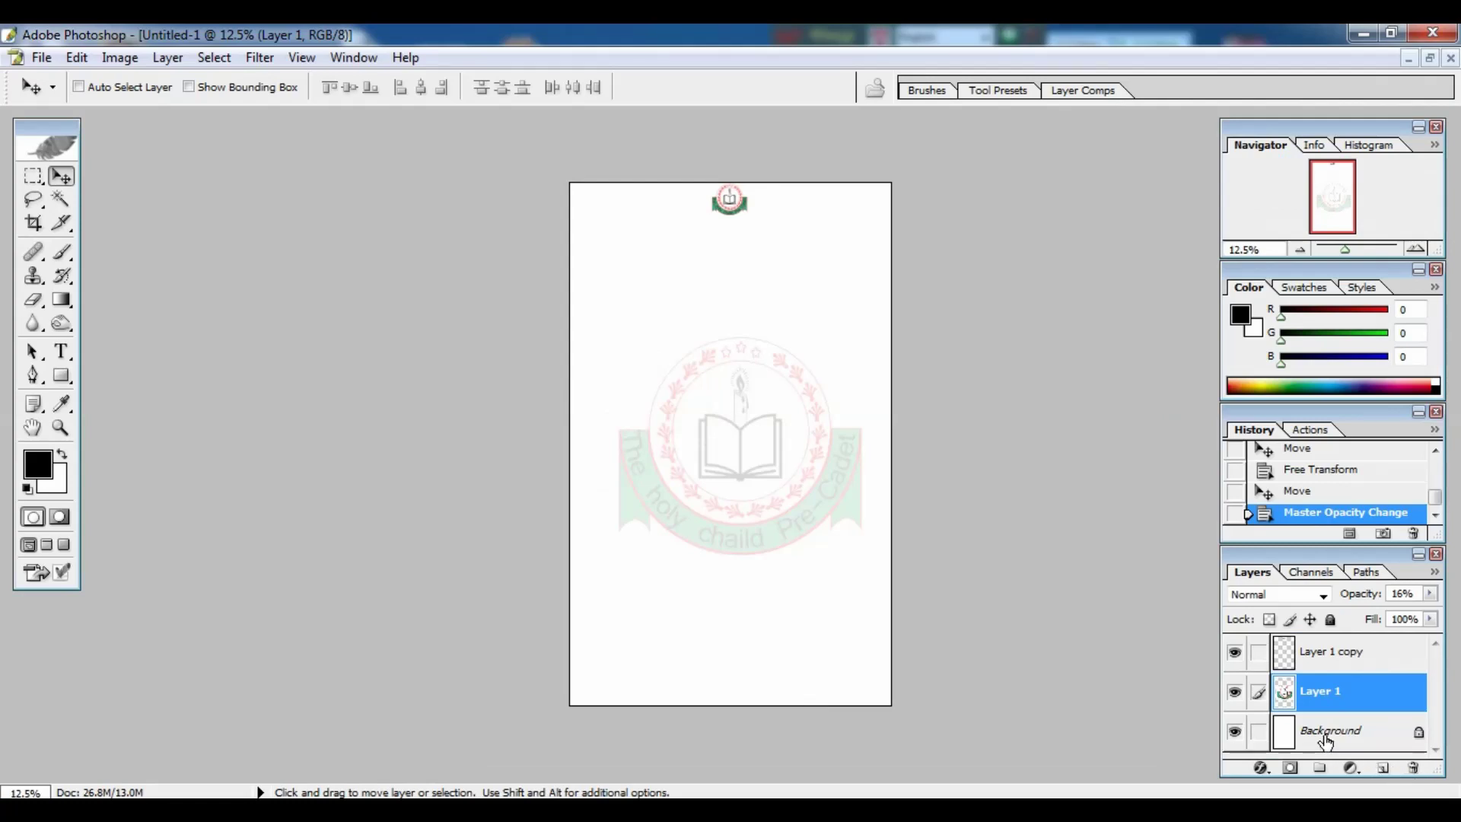
click(1326, 738)
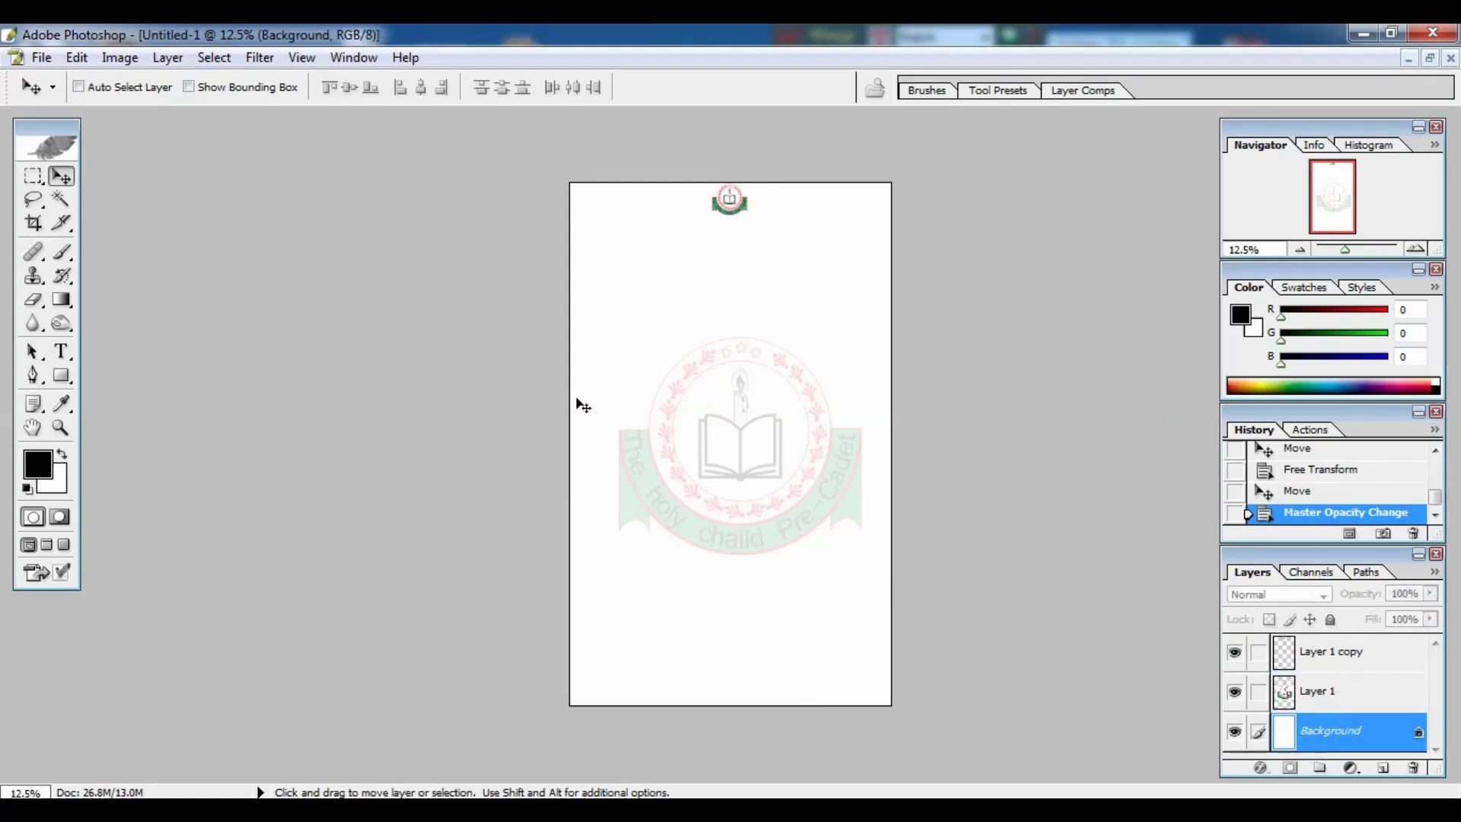
Select a narrow strip down the left edge and fill it with blue #157FB6
click(33, 176)
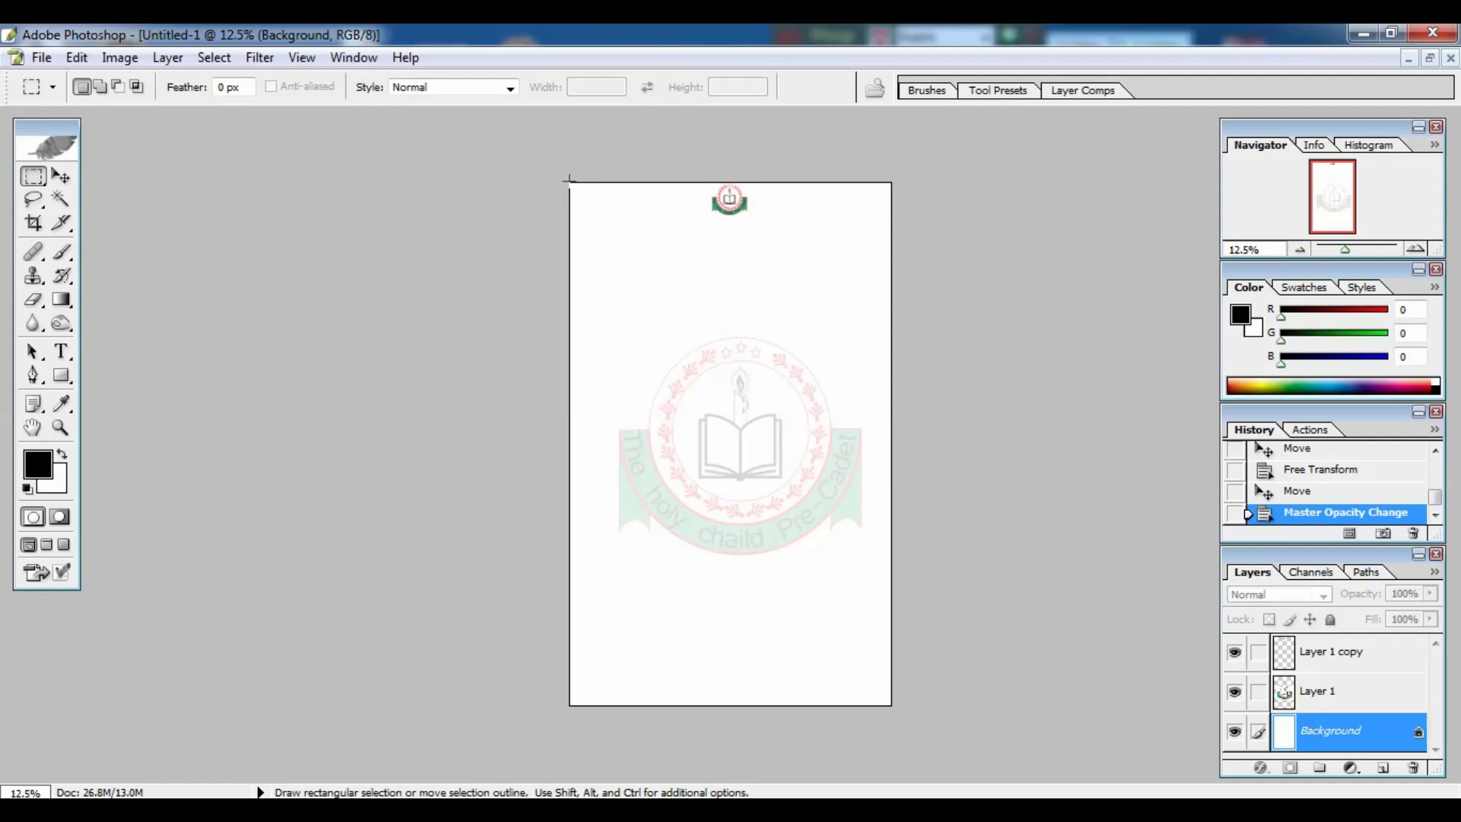
drag(570, 182, 611, 707)
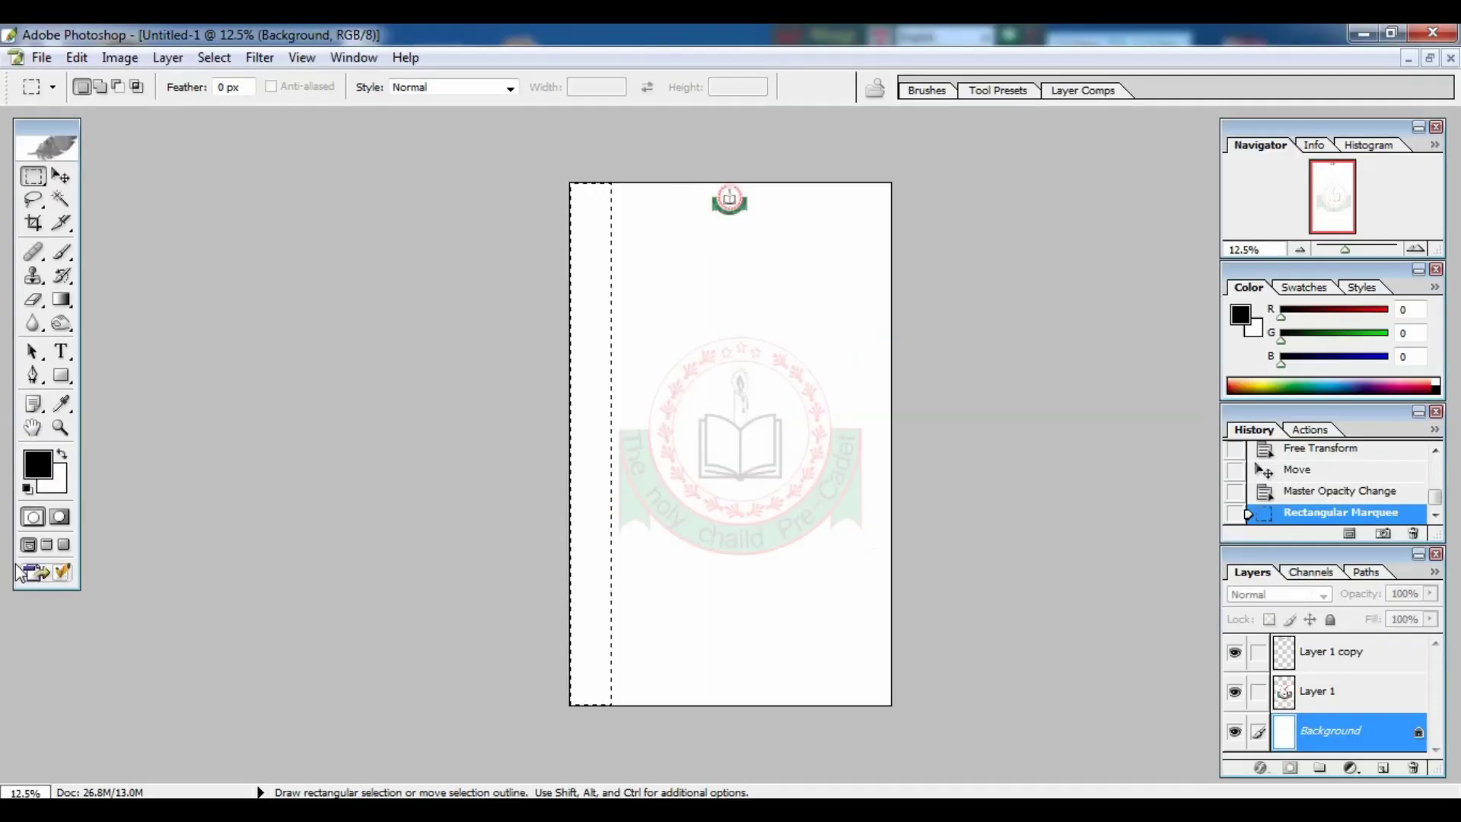
click(39, 468)
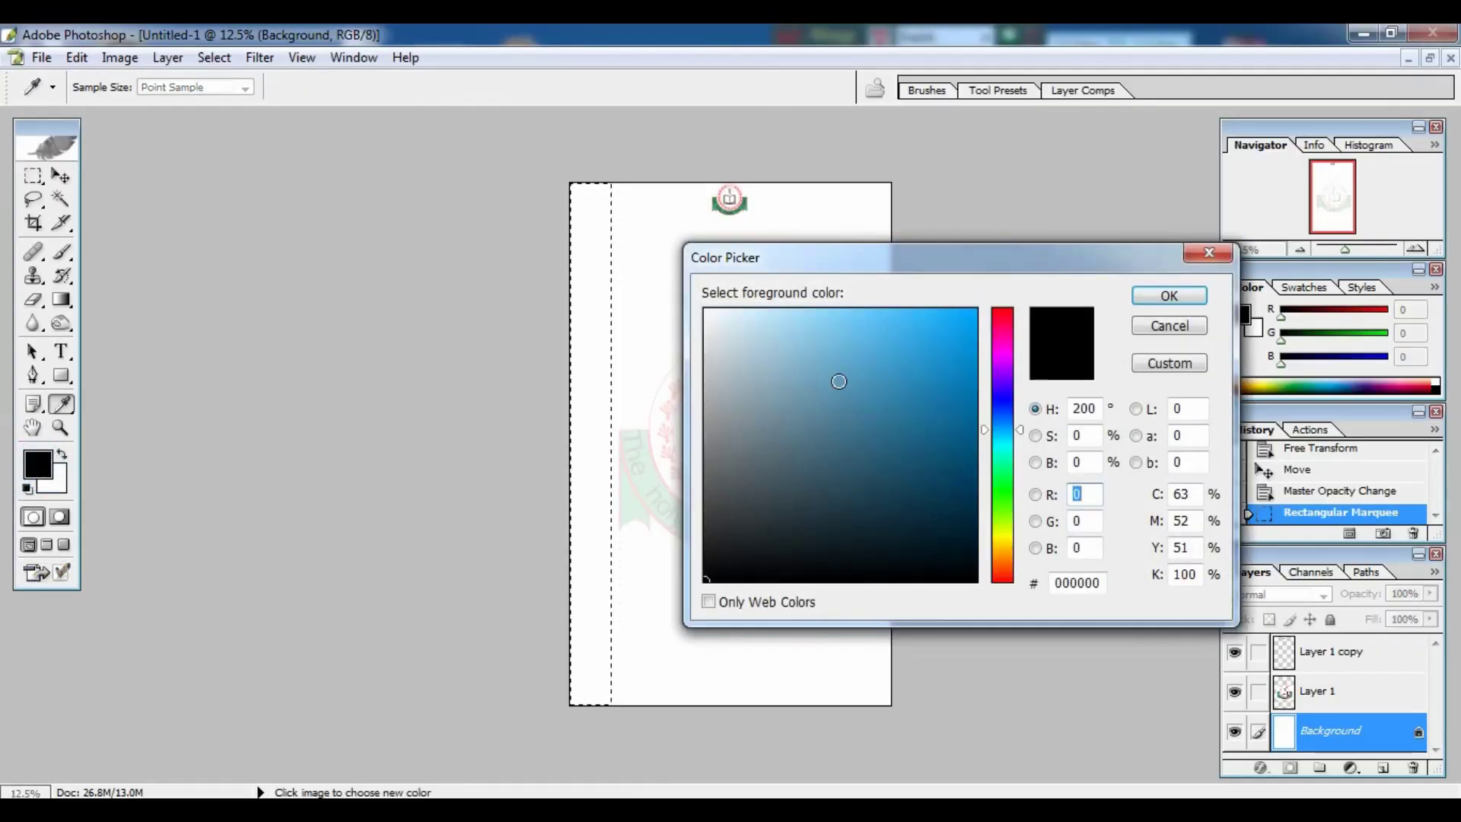
click(946, 386)
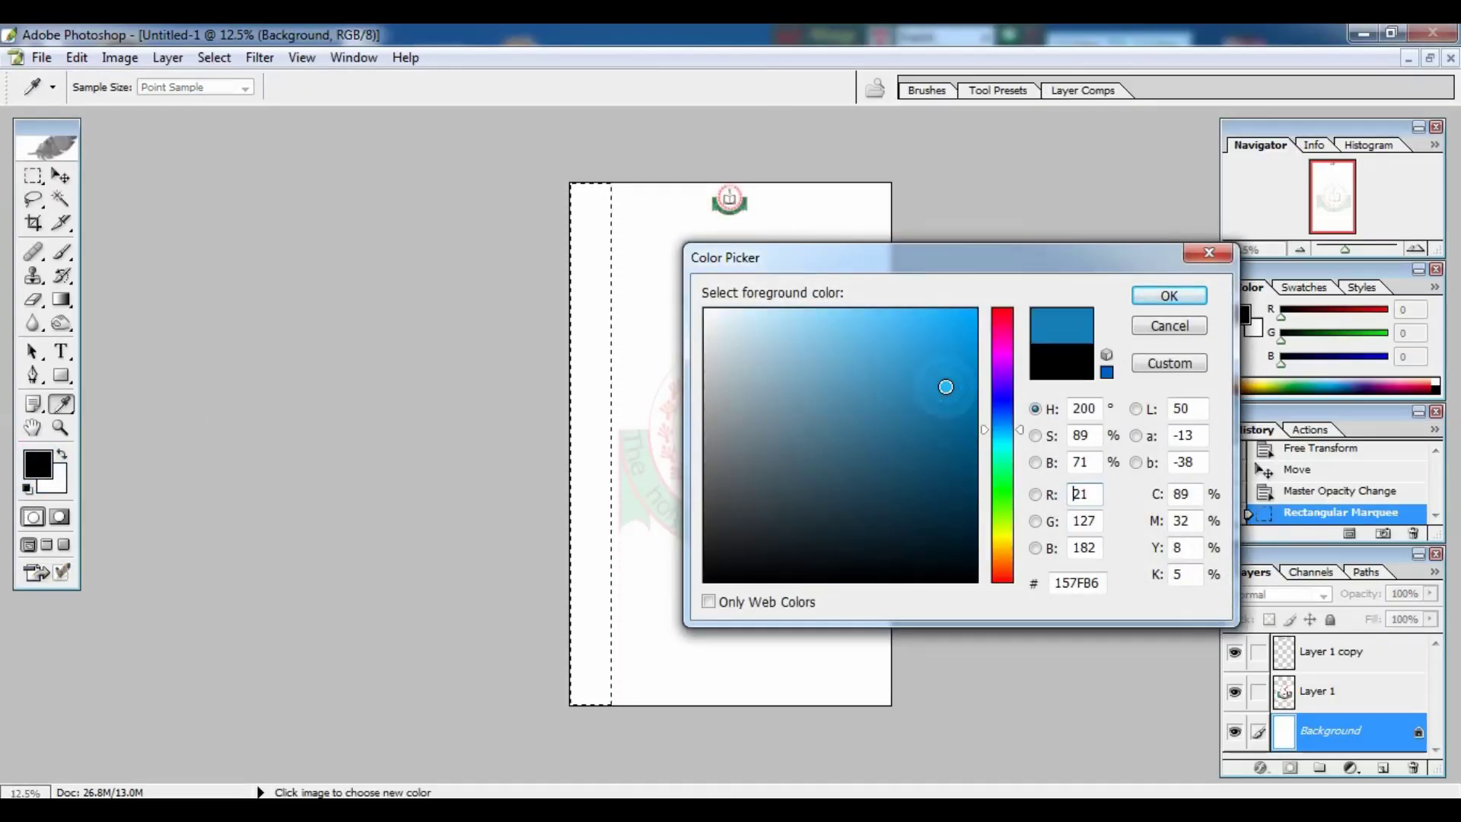
click(1191, 303)
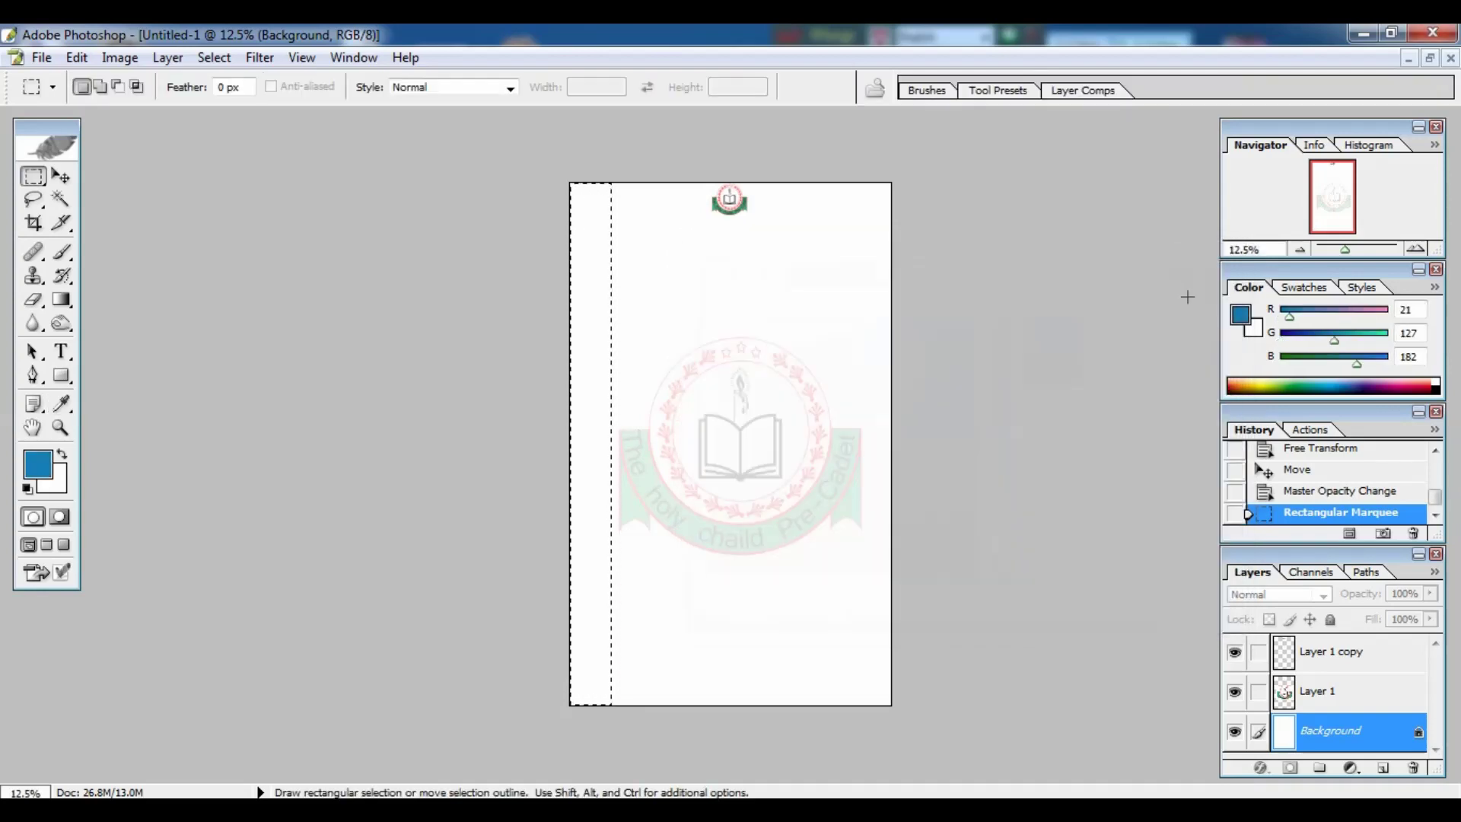
key(Delete)
key(alt+BackSpace)
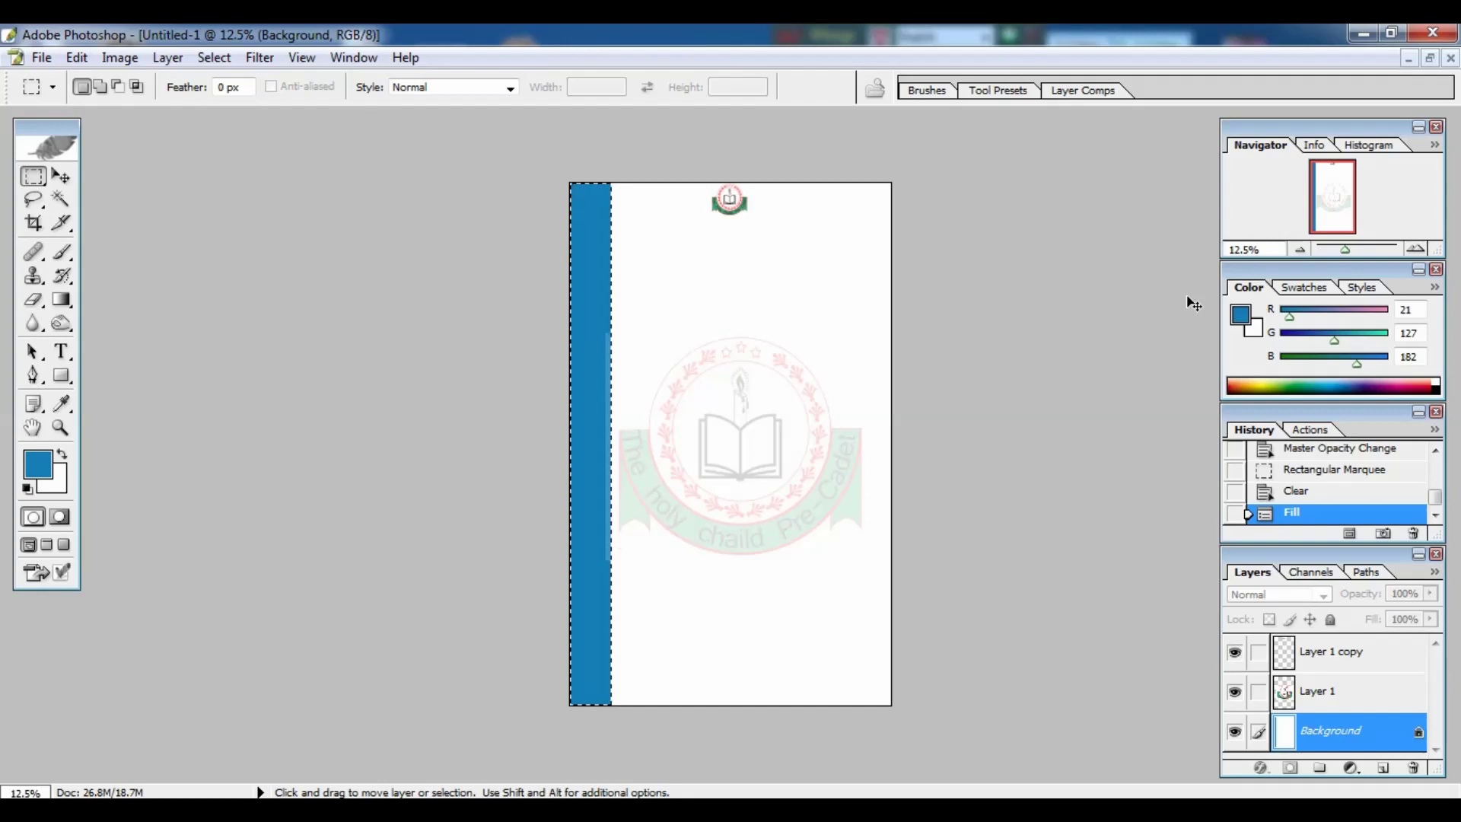
key(ctrl+d)
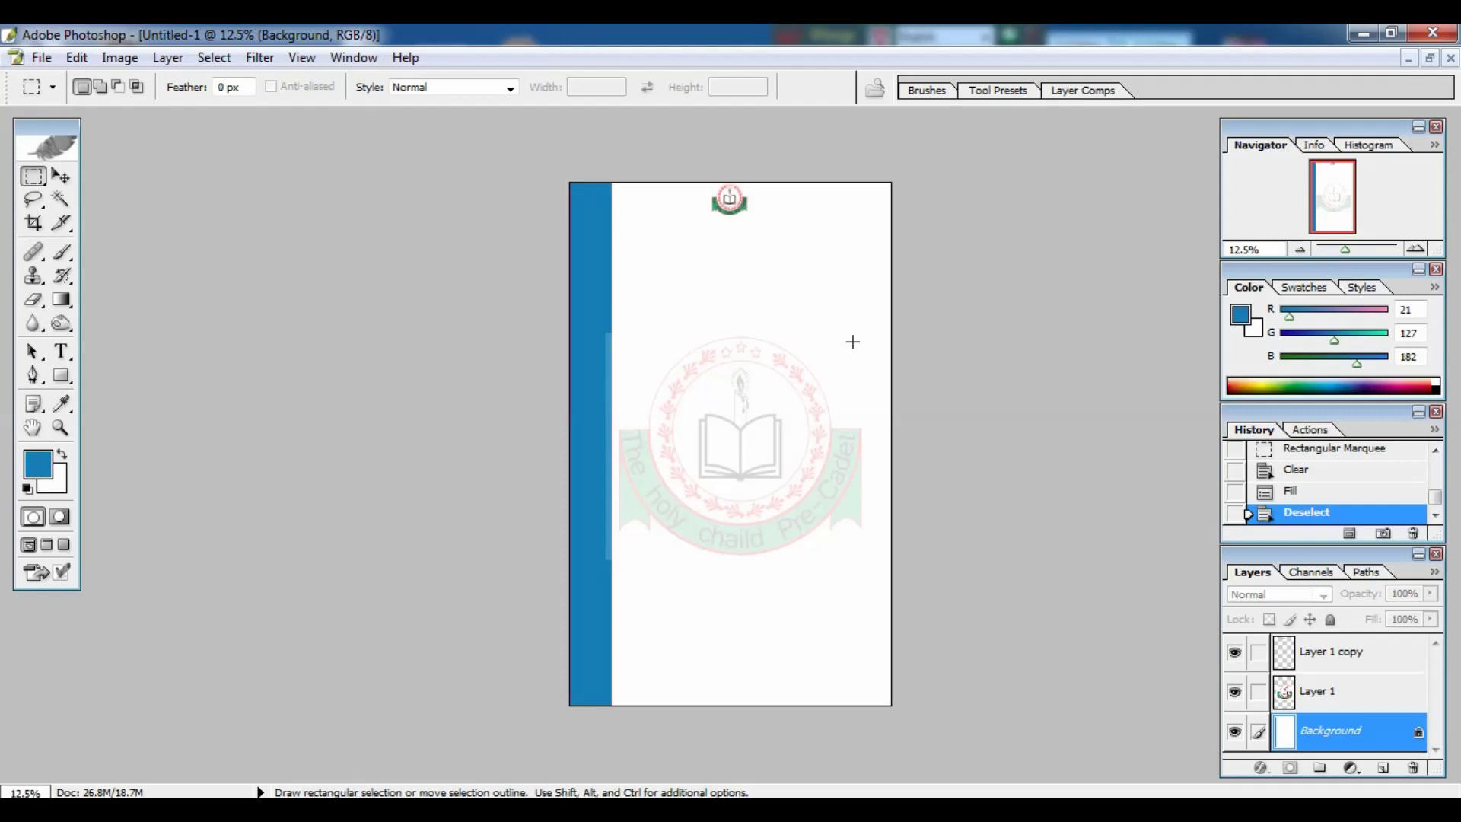
Zoom in and switch to full screen view showing the top of the page
key(ctrl+plus)
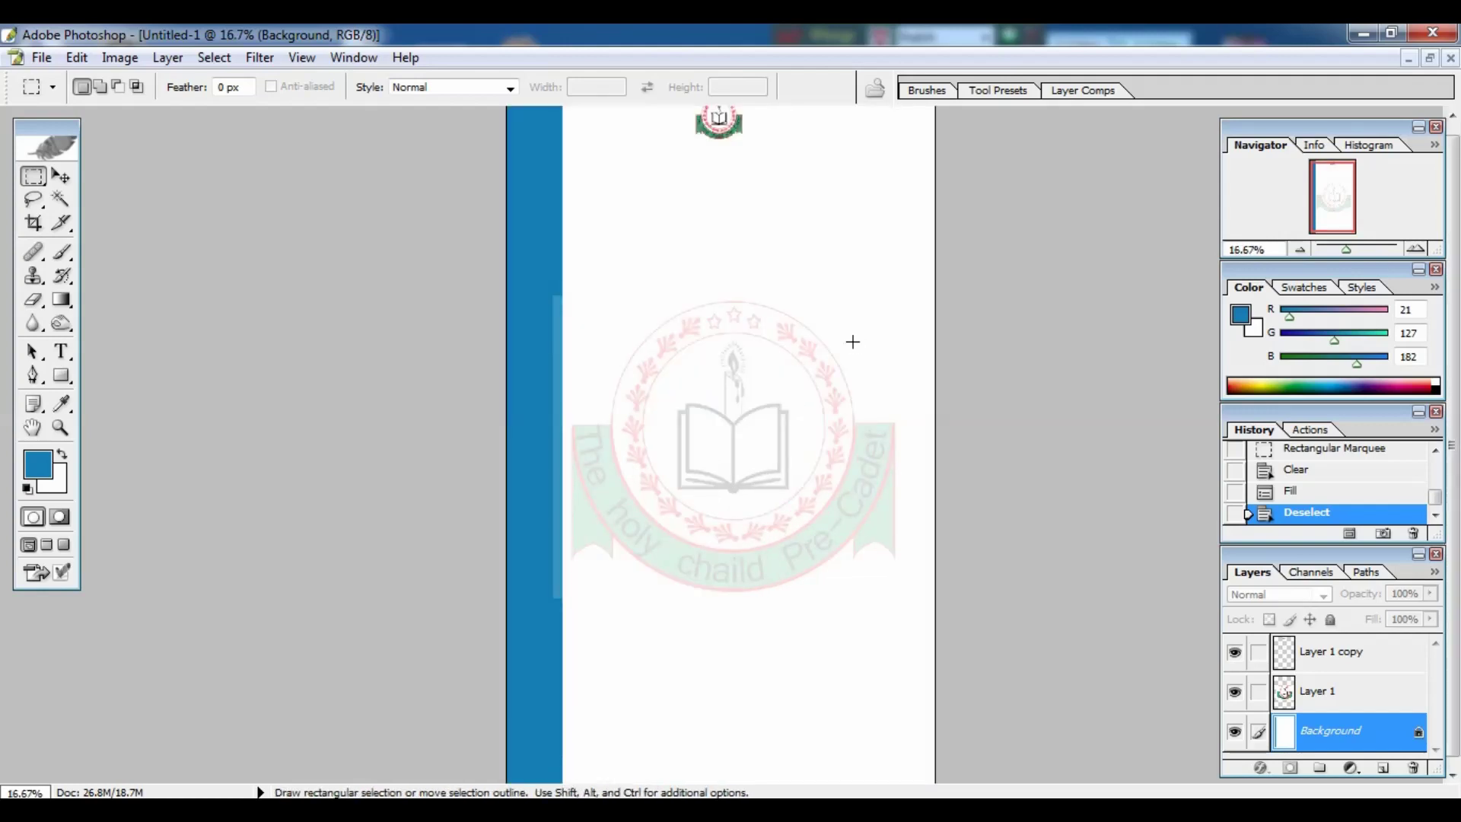
key(f)
drag(851, 340, 842, 551)
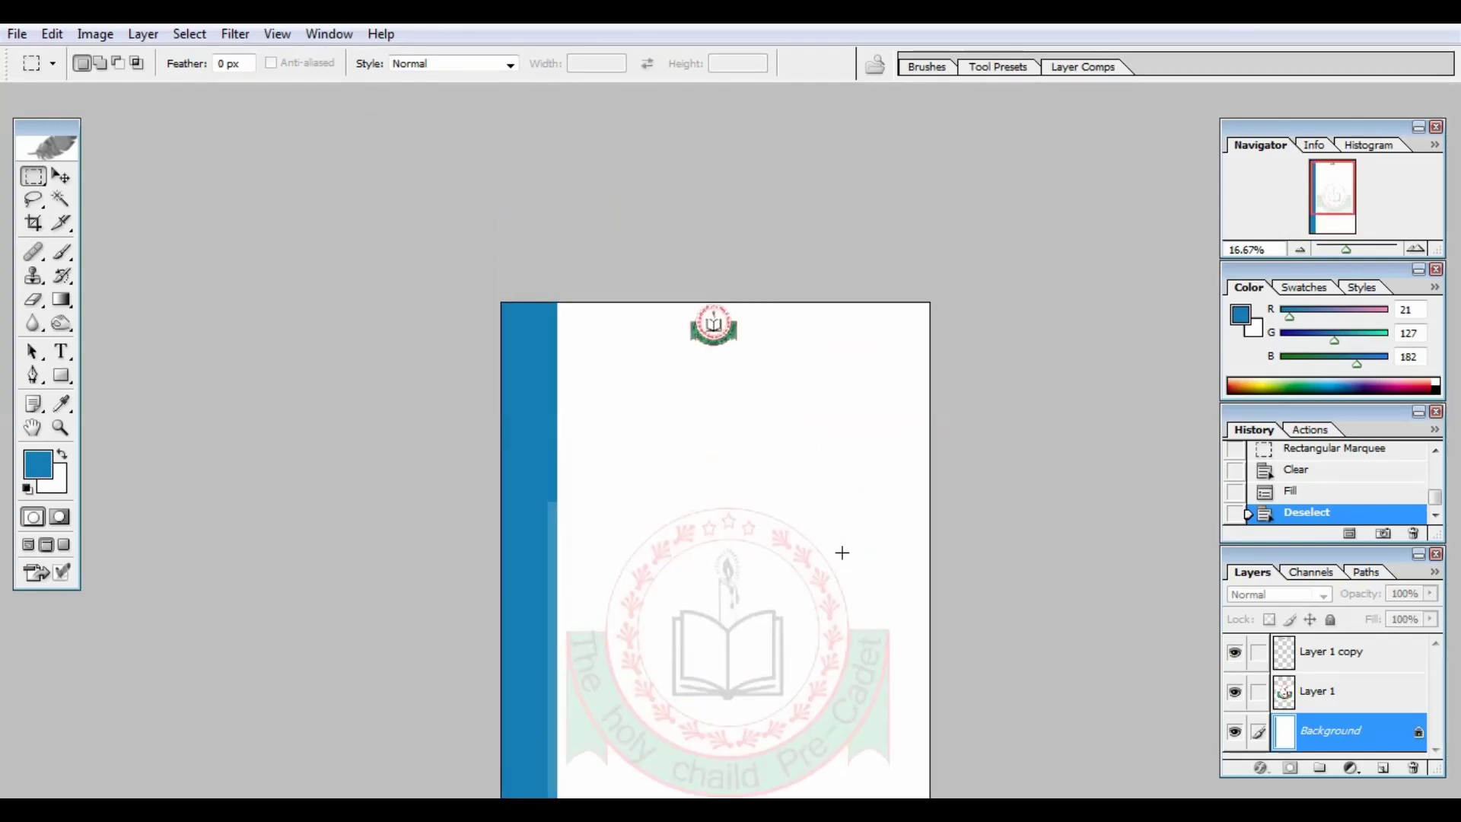
Type the Bengali school name in TangonMJ Bold below the top logo
key(t)
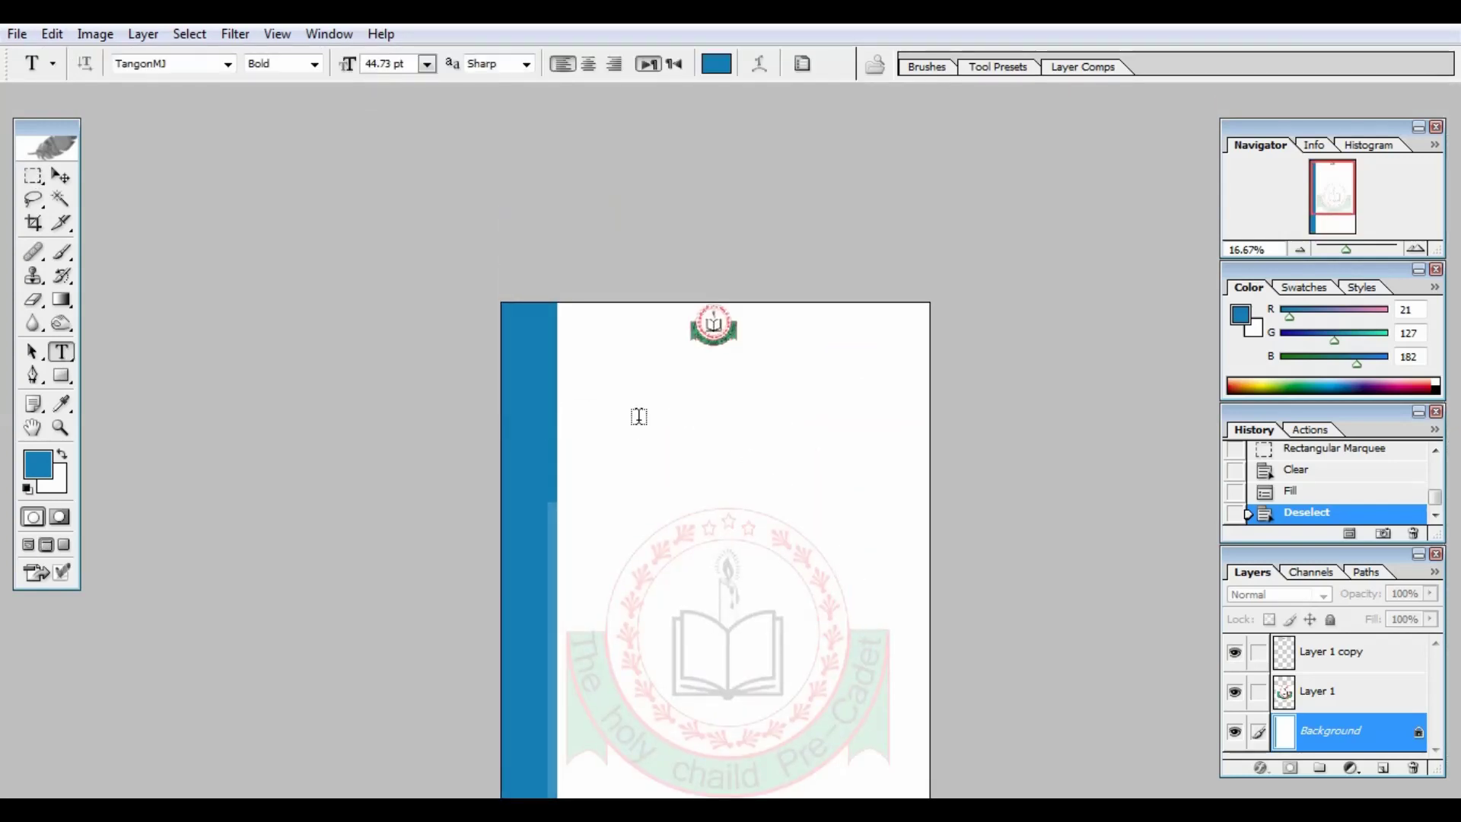
click(580, 368)
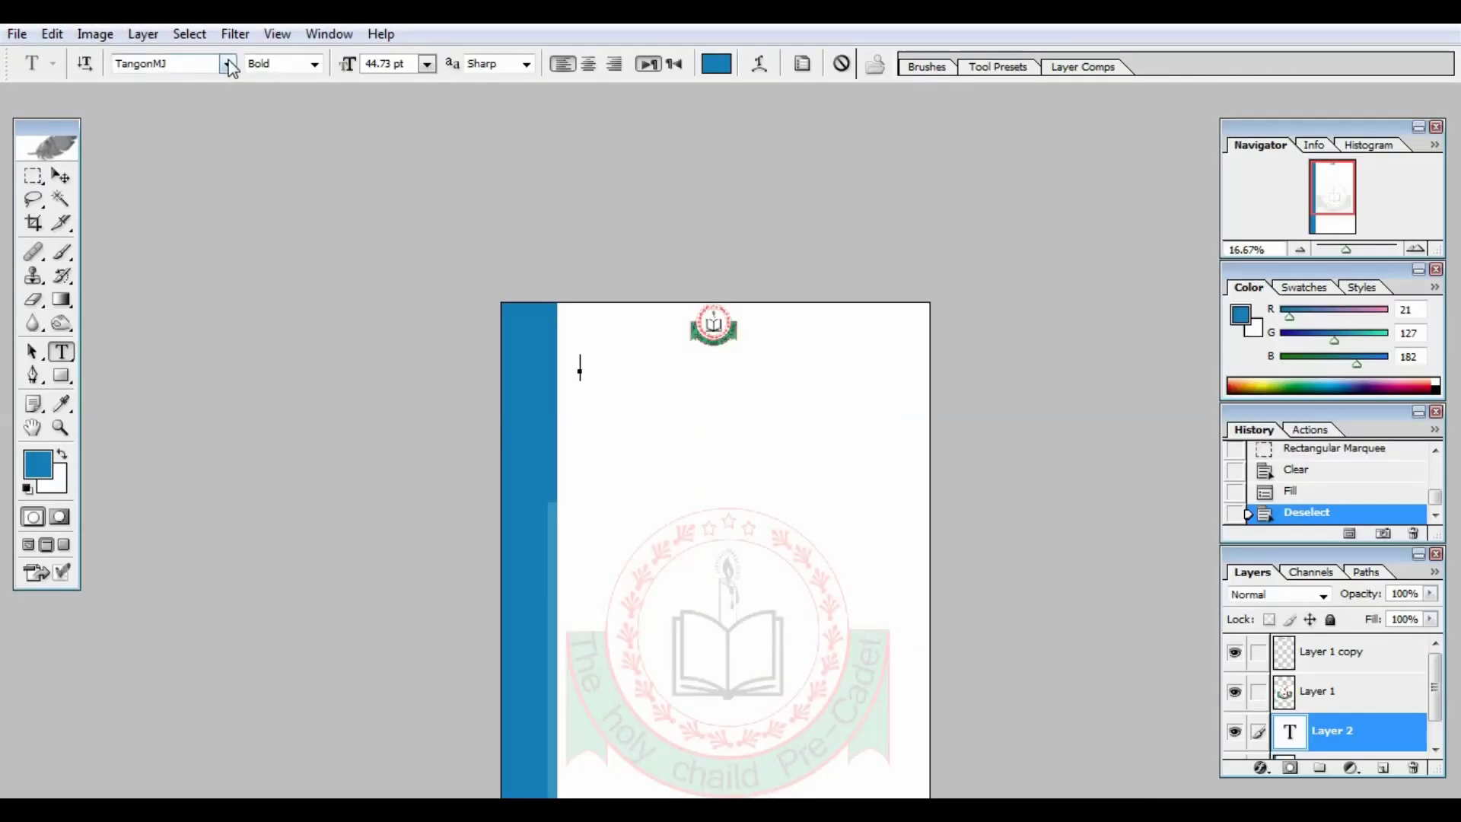
click(228, 64)
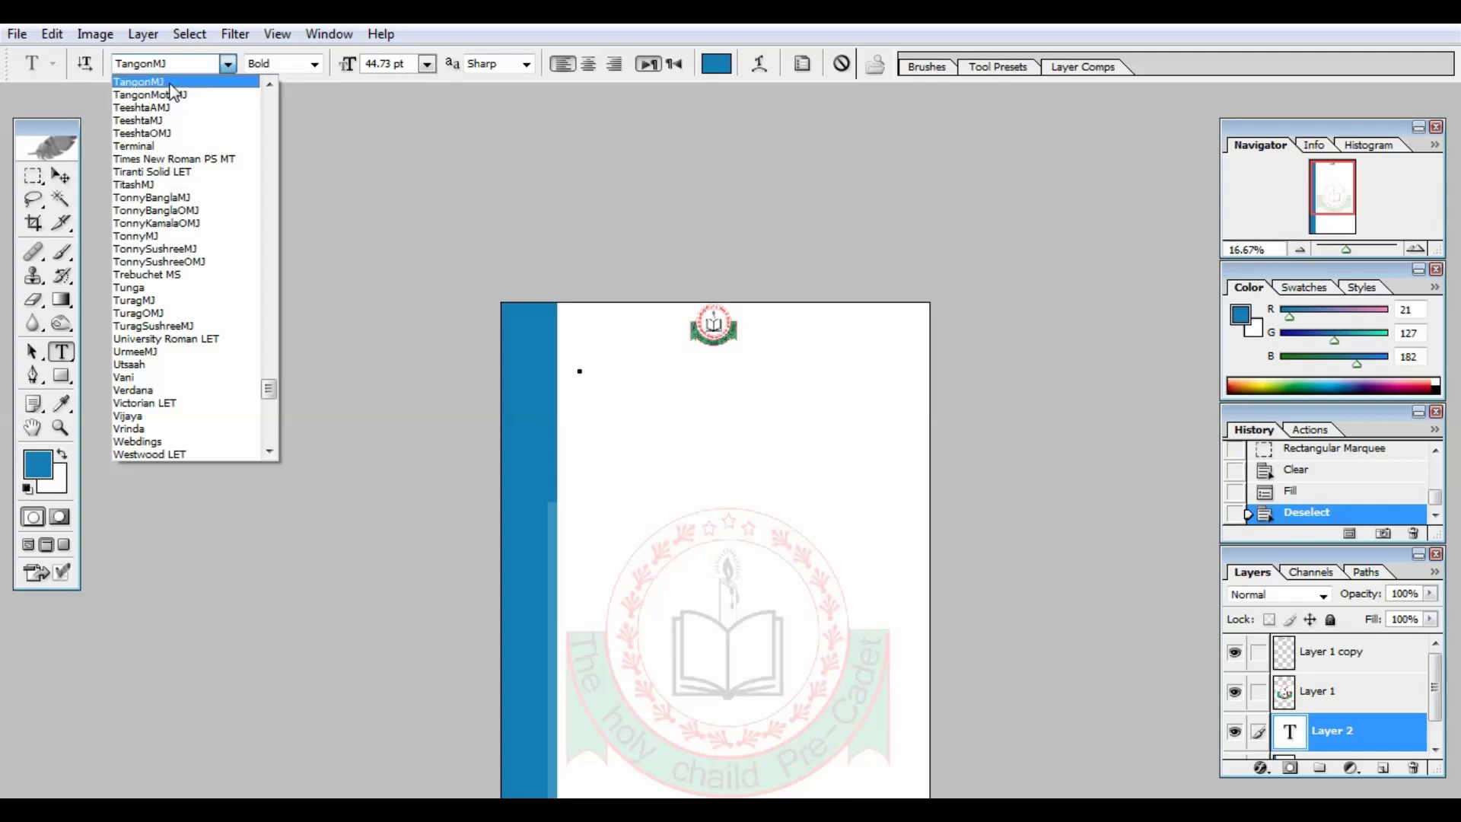
click(418, 166)
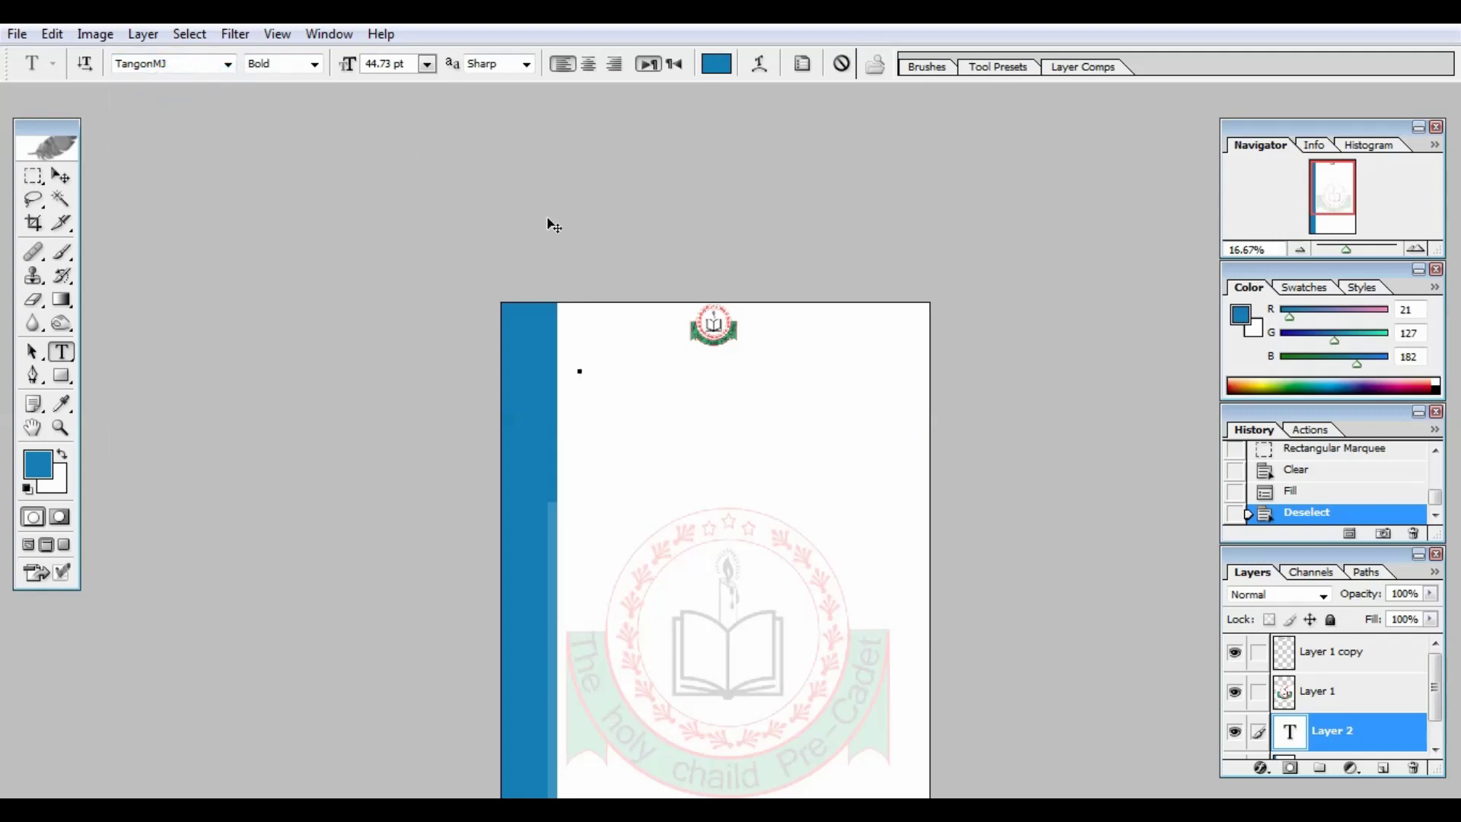
key(ctrl+alt+b)
text(দি হলি চাইল্ড প্রি-ক্যা)
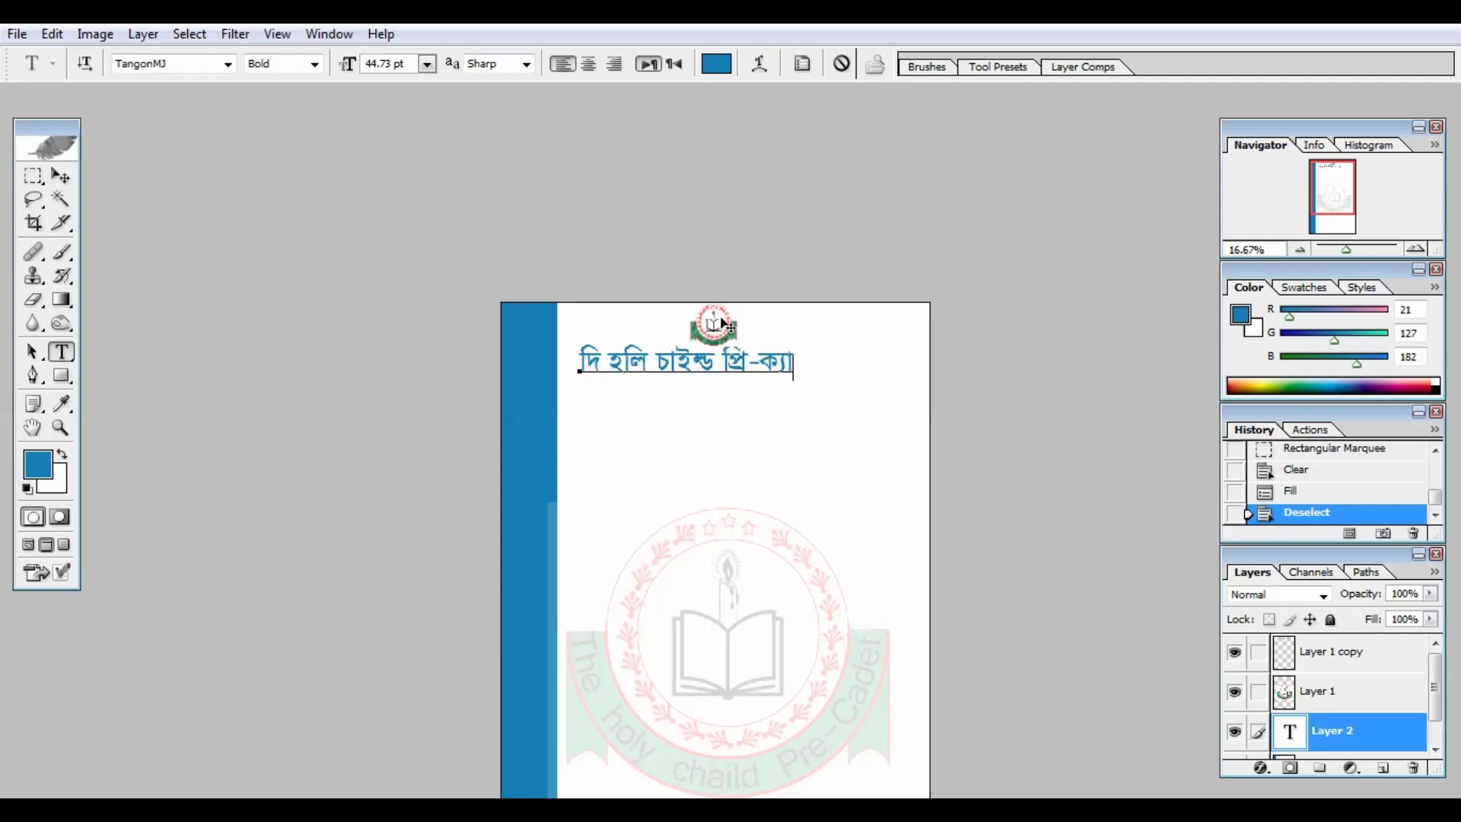
text(ডেট এন্ড হাই)
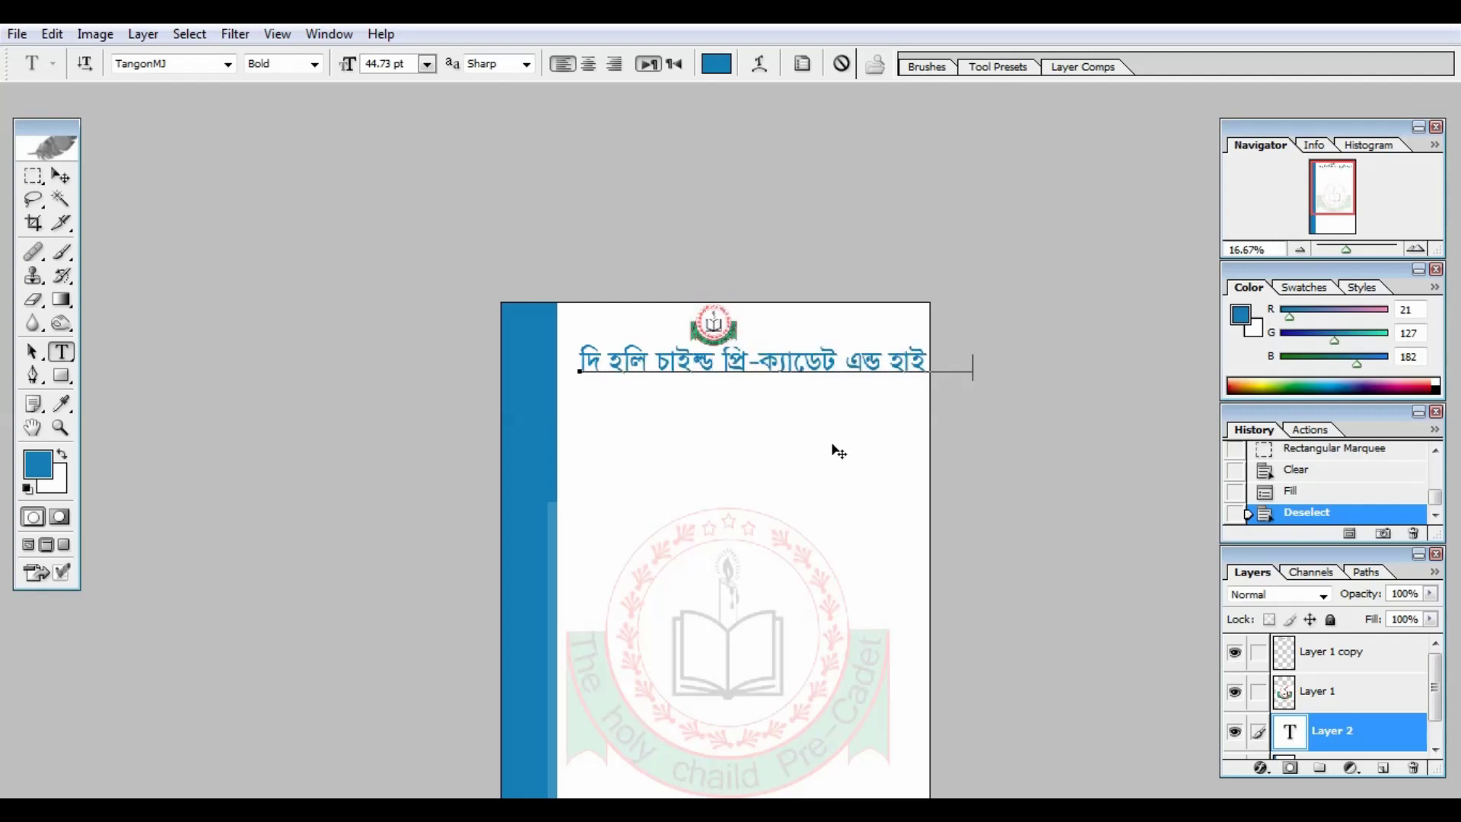
text( স্কুল)
Resize the Bengali heading to fit the page width
click(799, 408)
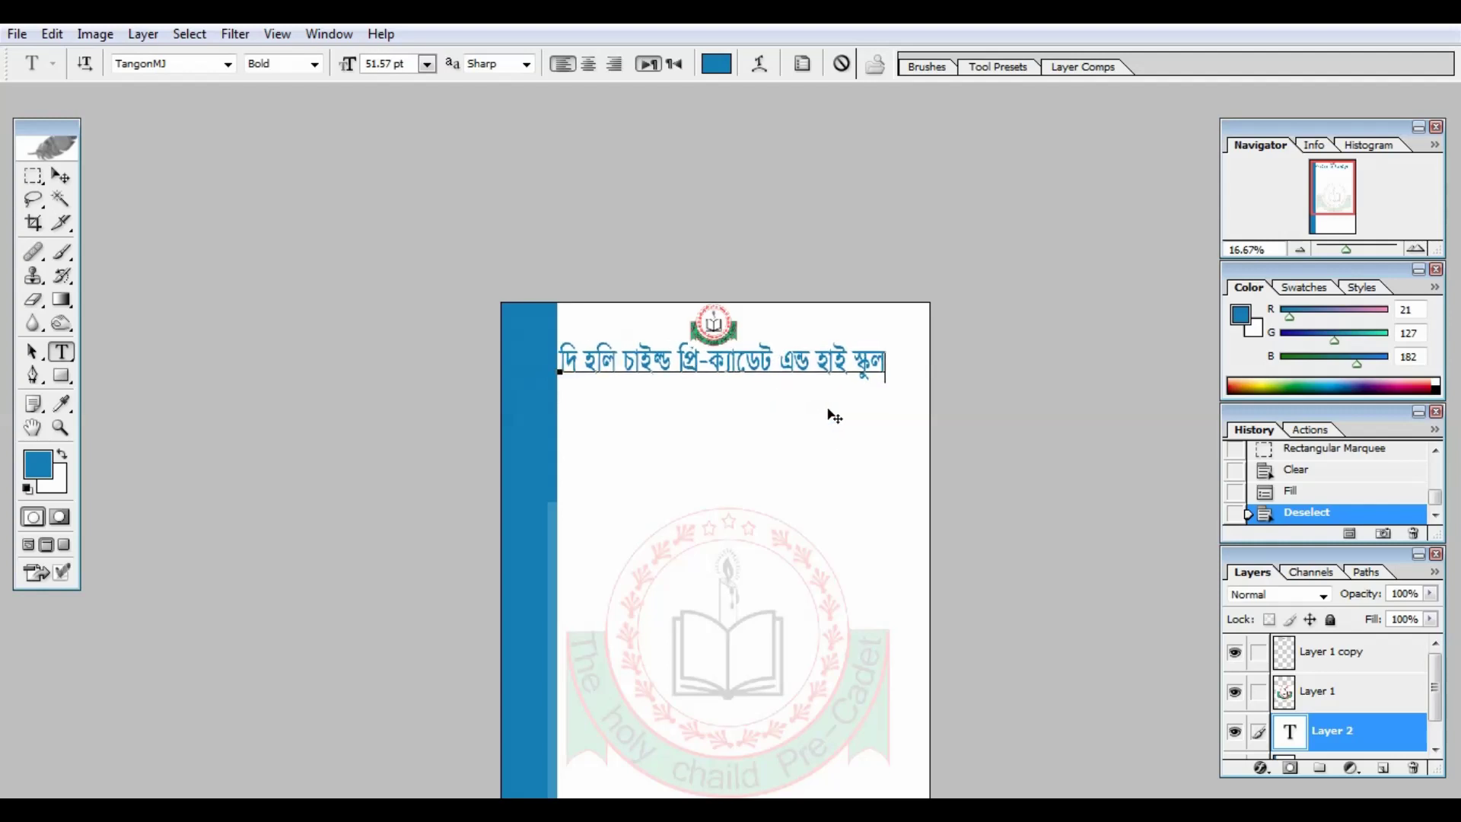
key(ctrl)
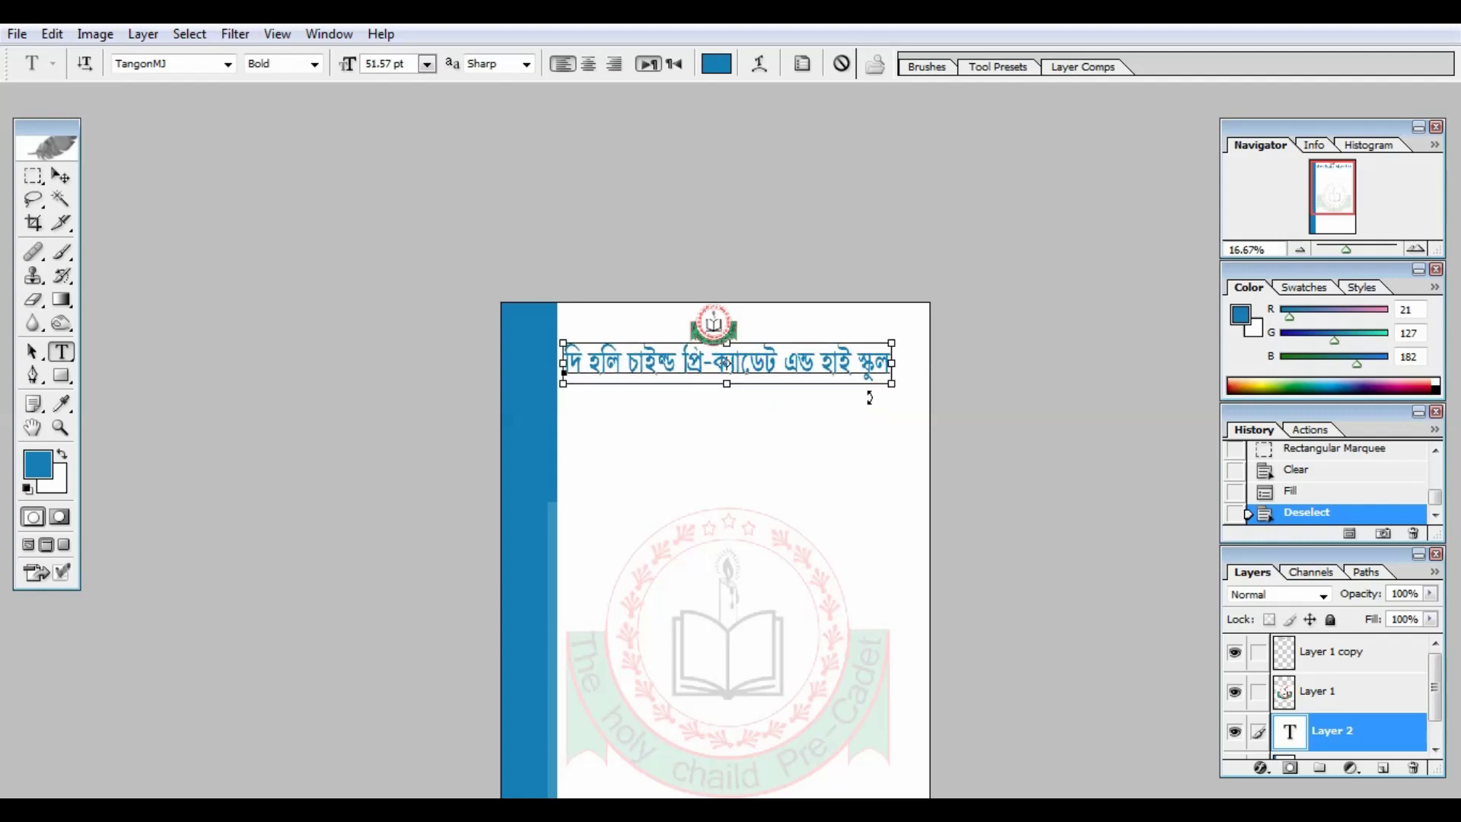
drag(896, 391, 898, 381)
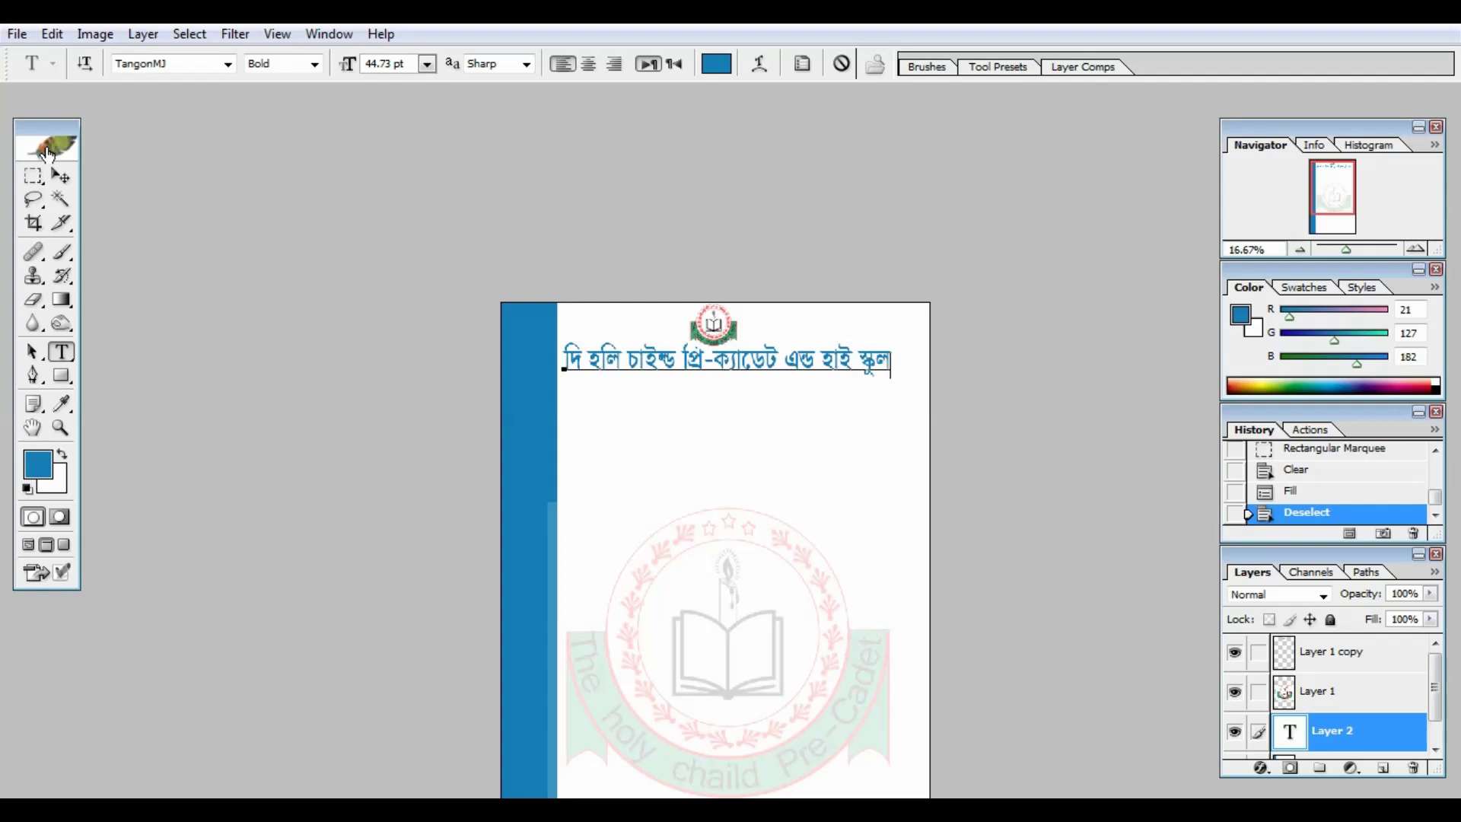
Start a new text line under the heading and type the school's Bengali address
click(62, 177)
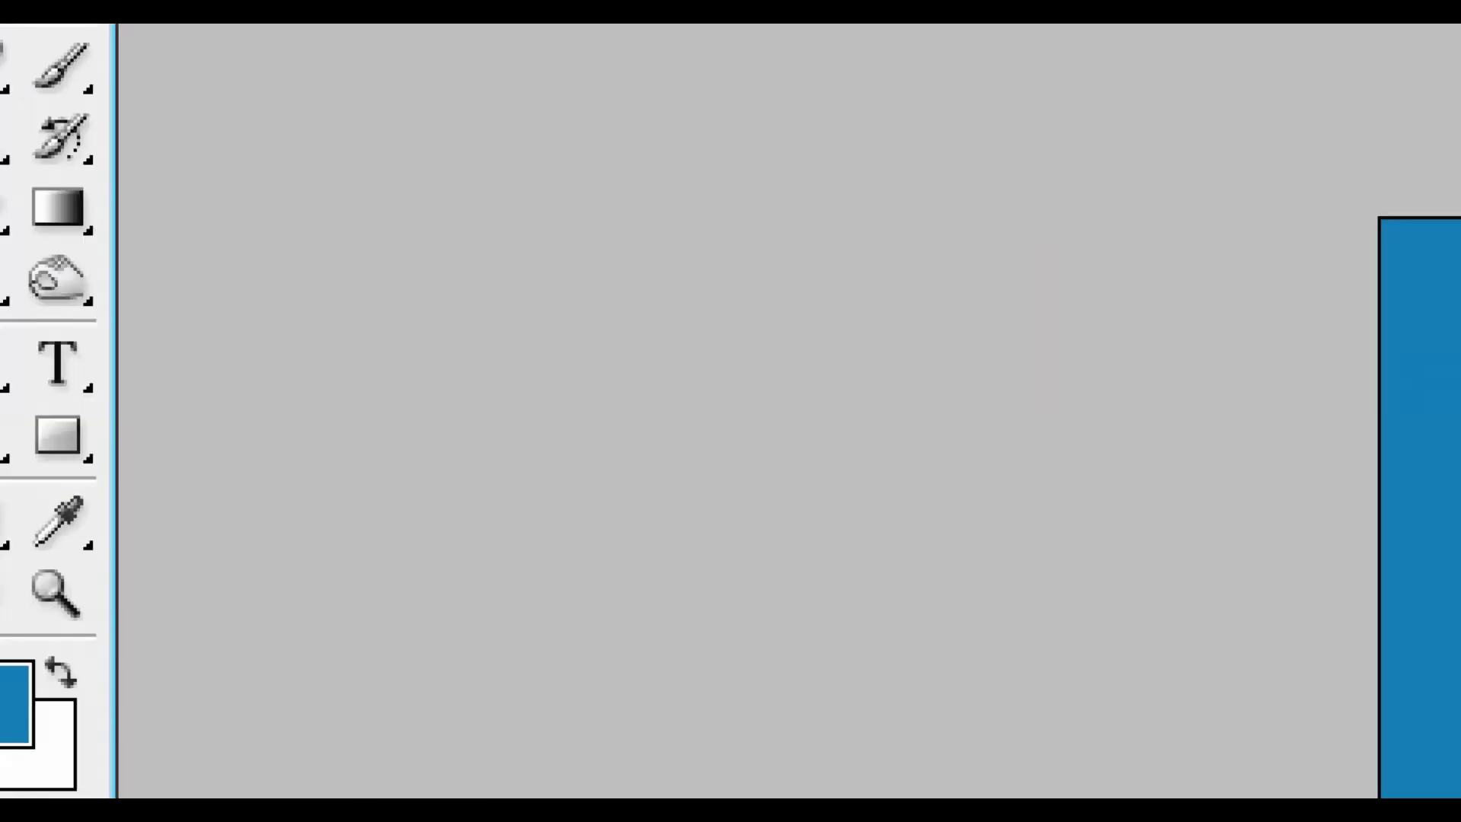
click(59, 347)
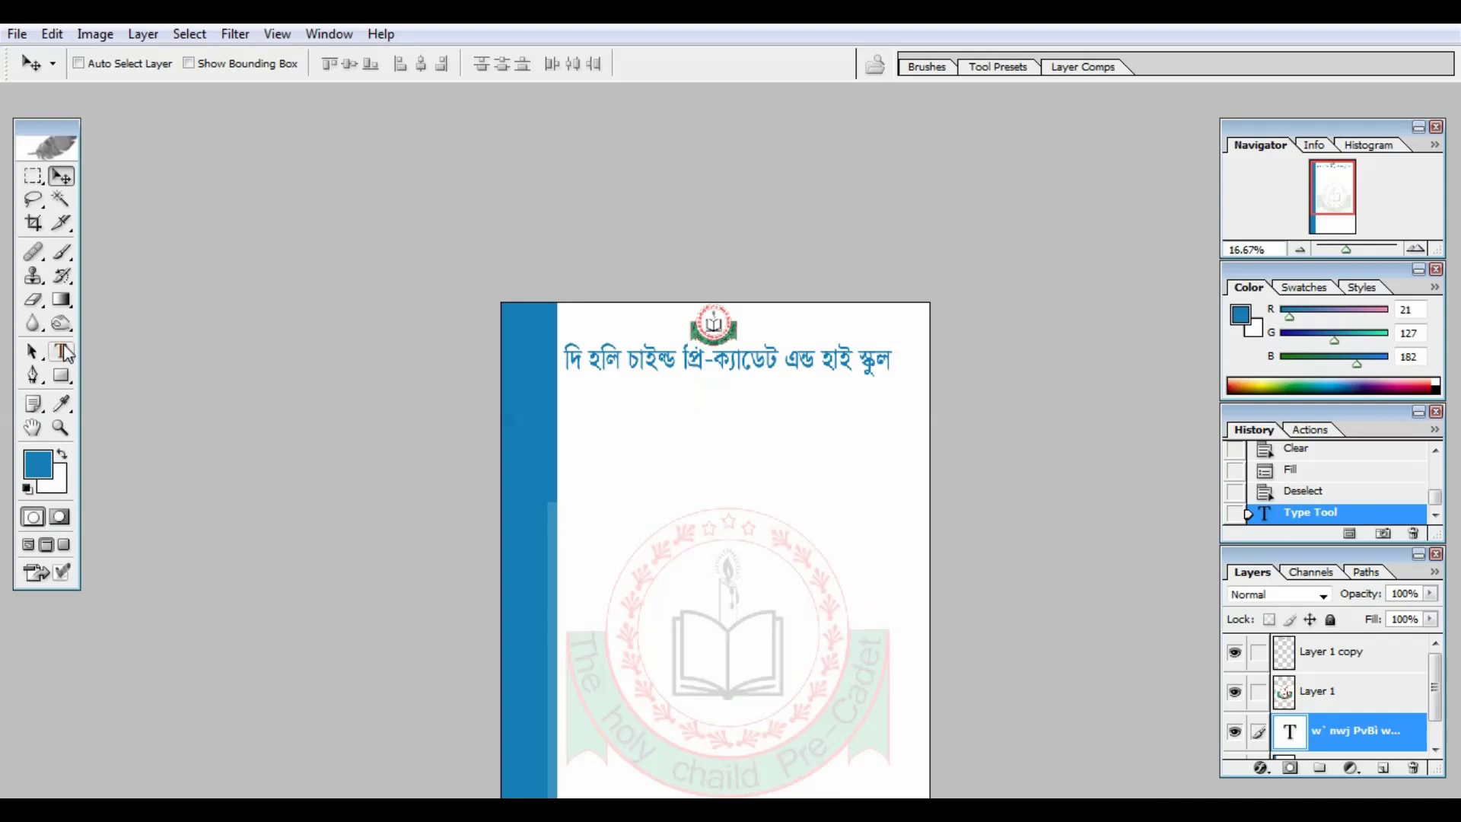
click(107, 364)
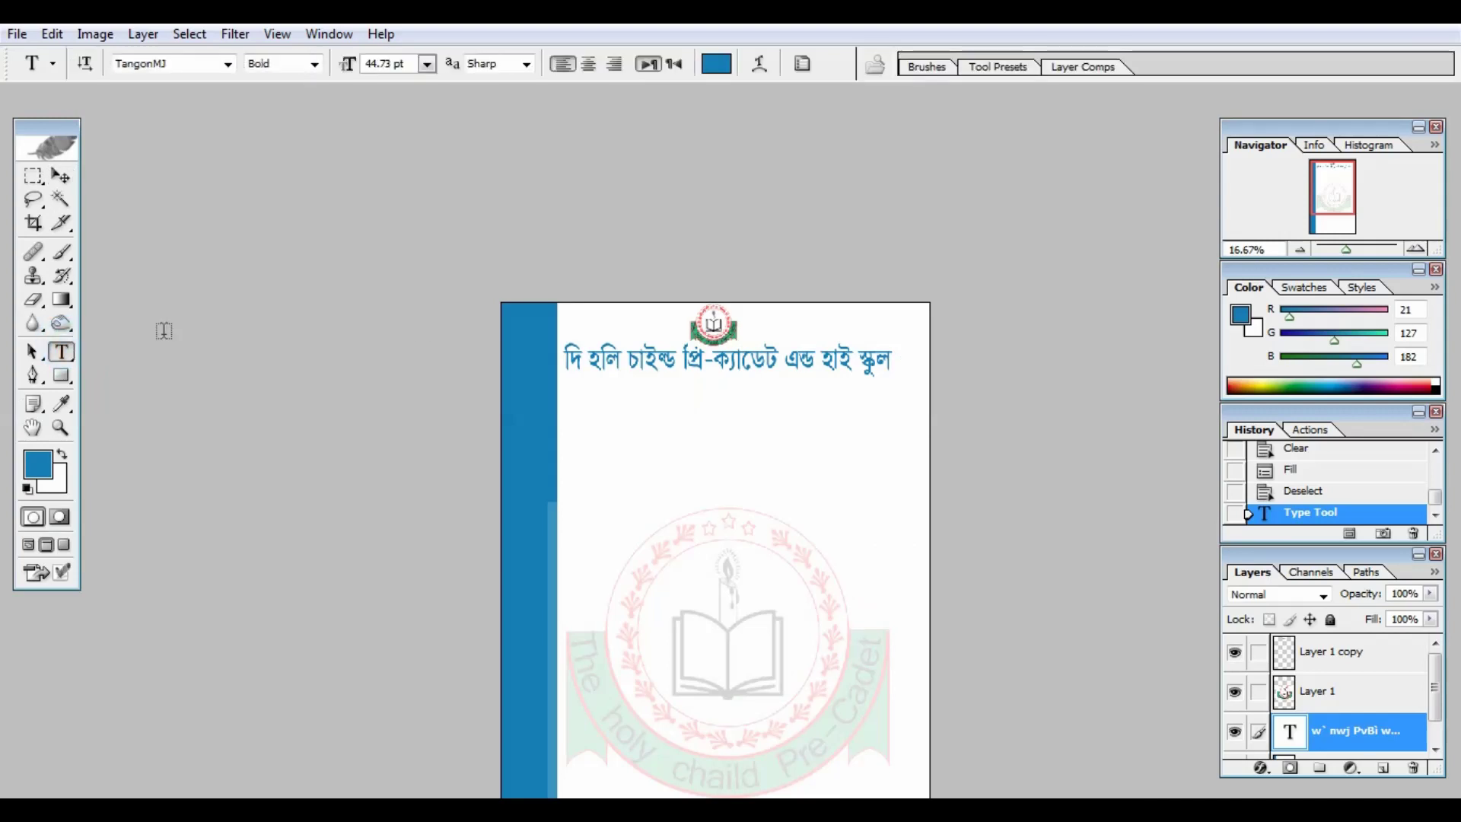
click(587, 401)
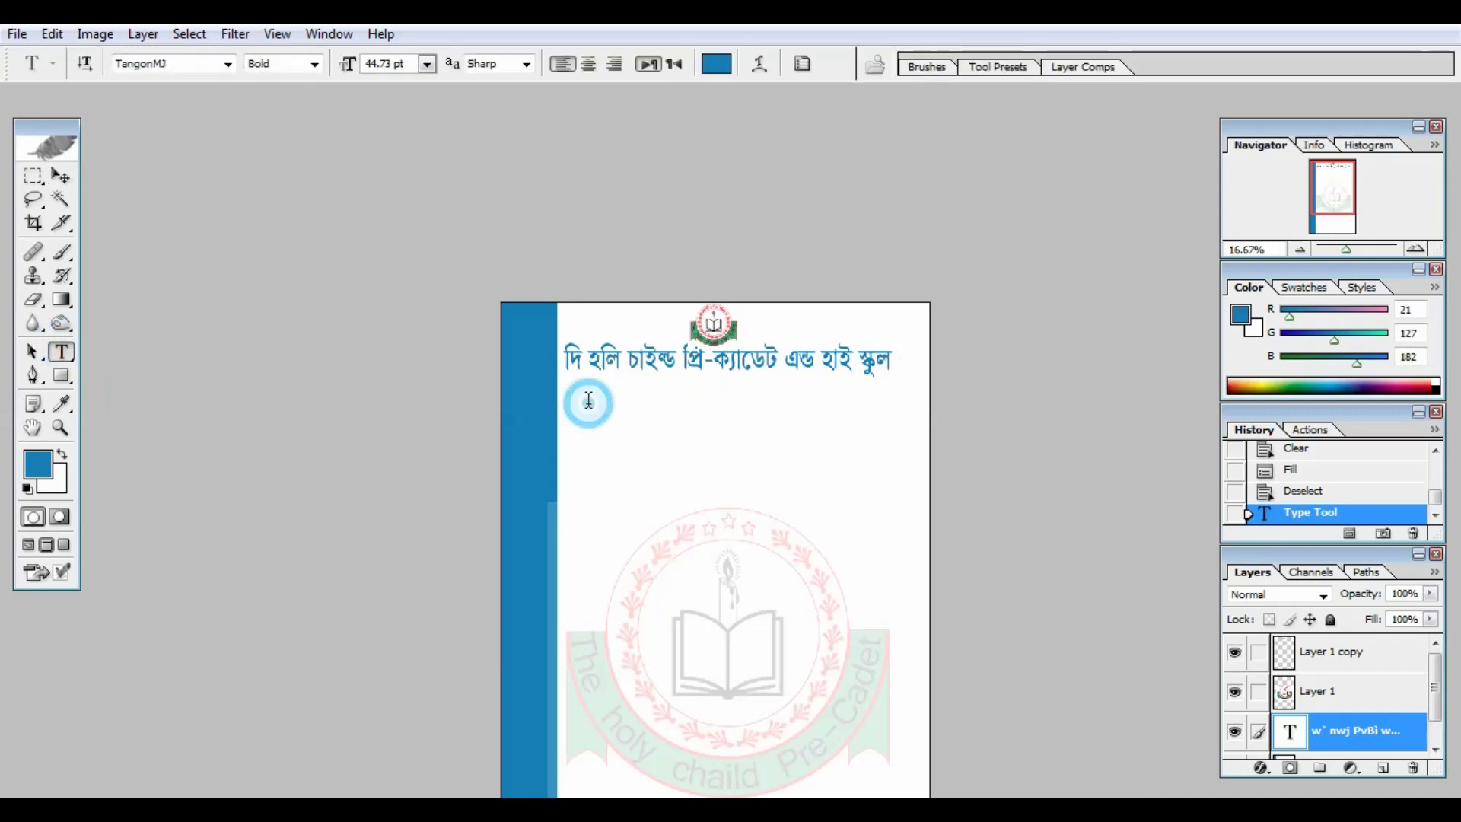
key(ctrl+plus)
key(ctrl+plus)
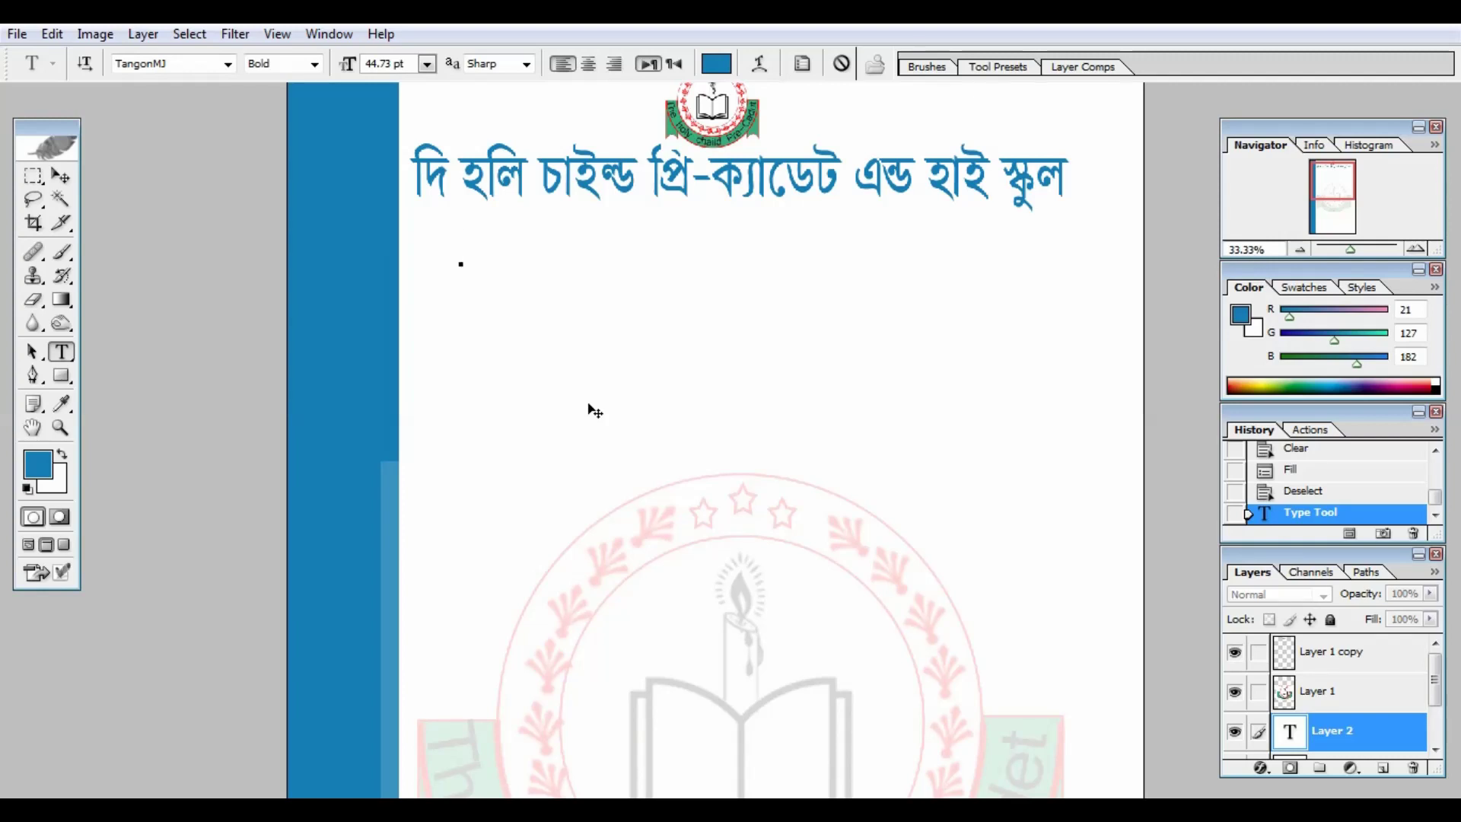
text(নিউমার্কেট শে)
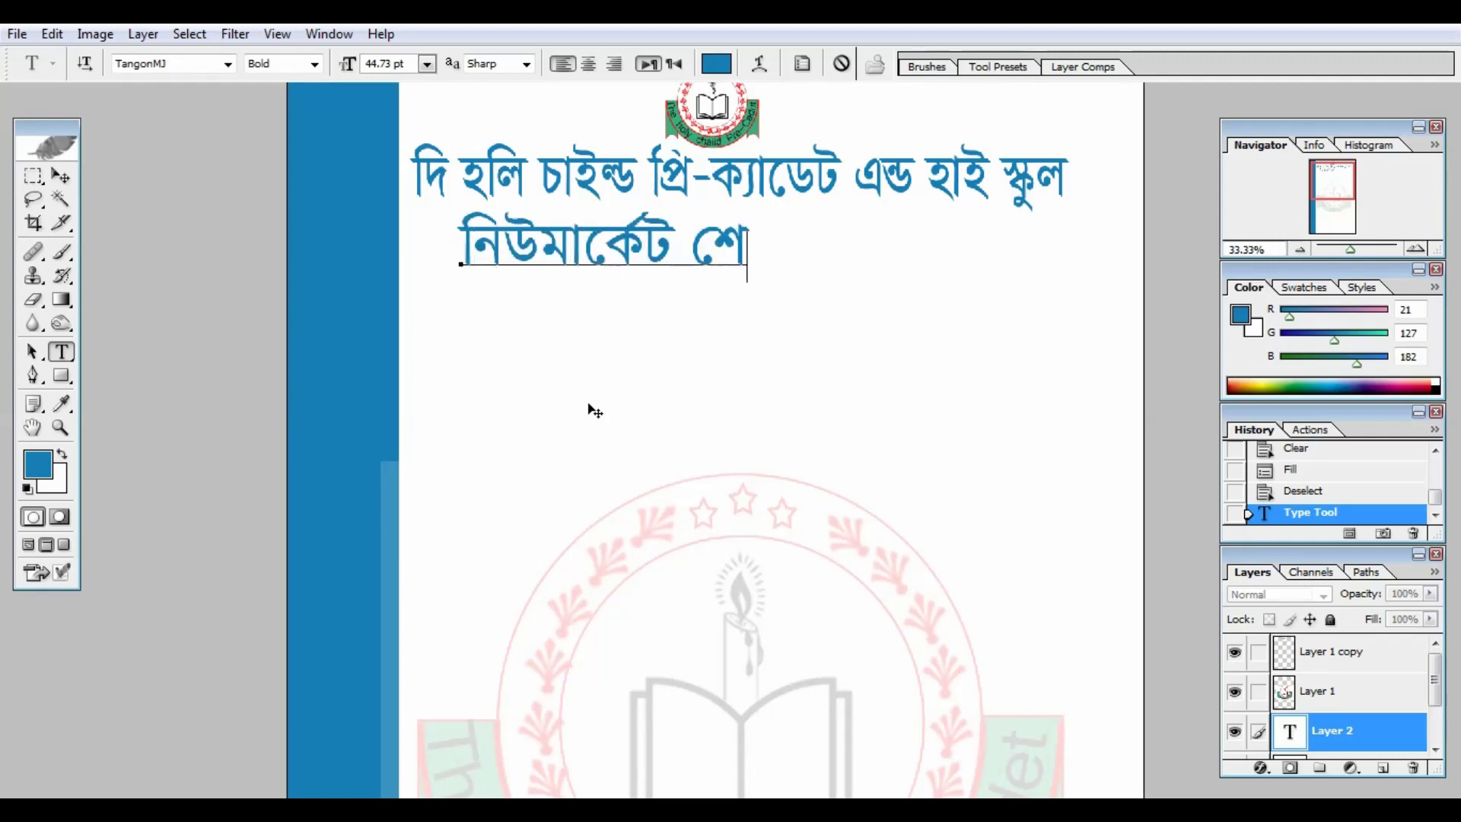
text(রপুর টাউন,শেরপুর)
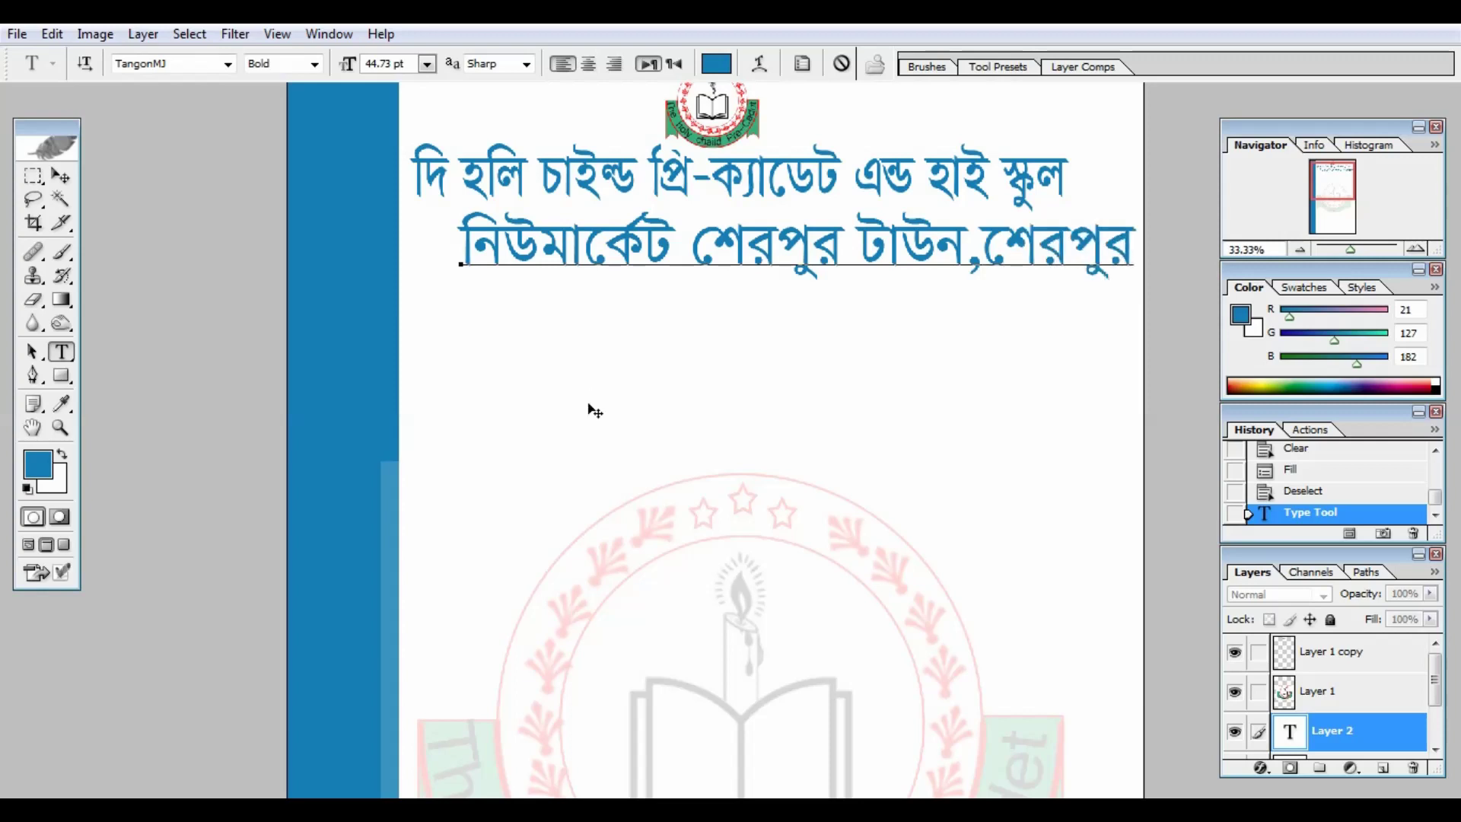
Shift the address line left, append the postcode, and commit the text
drag(755, 476, 668, 492)
text(-২১০০)
key(ctrl+minus)
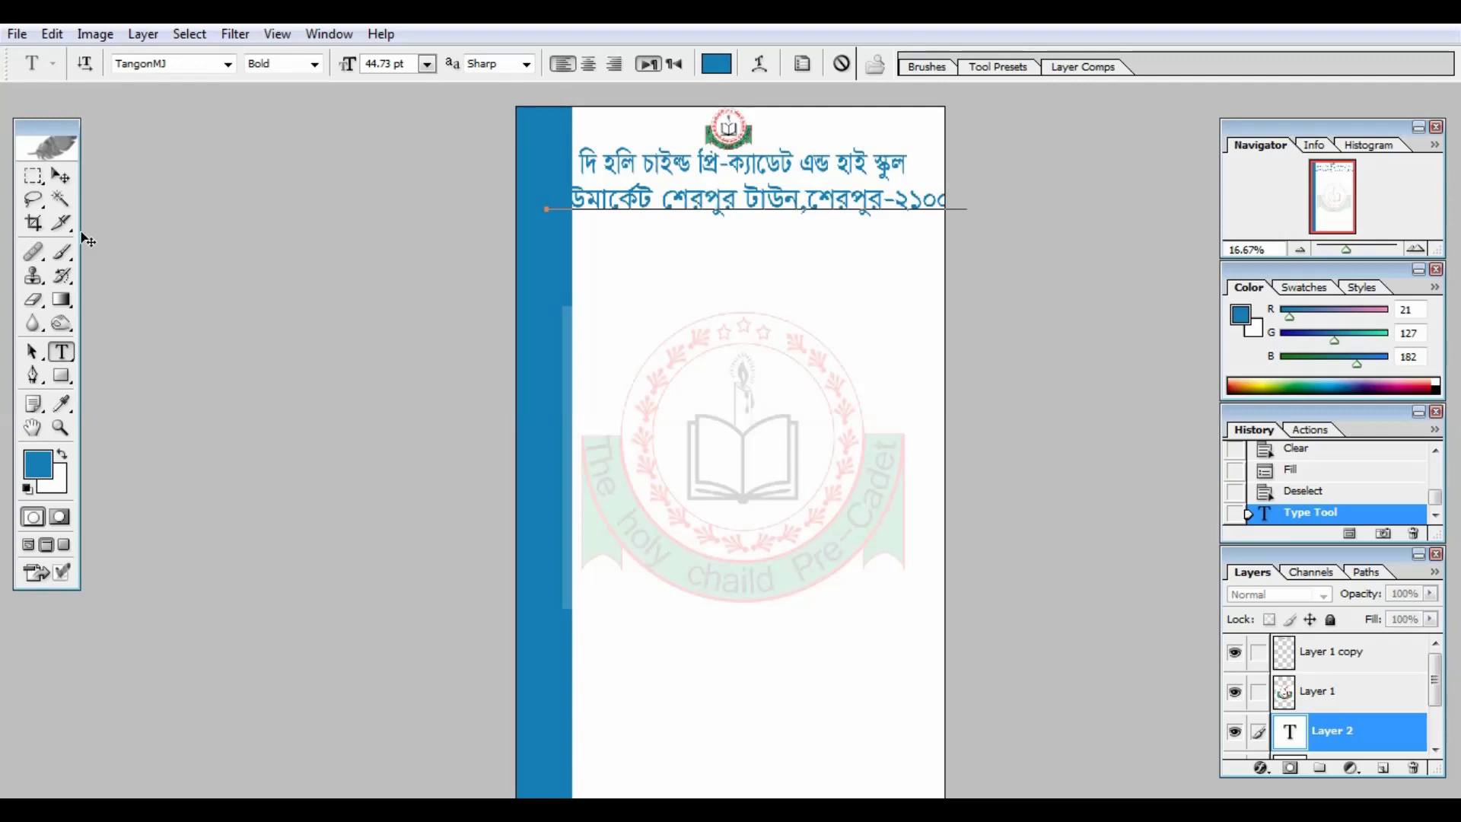
key(ctrl)
click(73, 180)
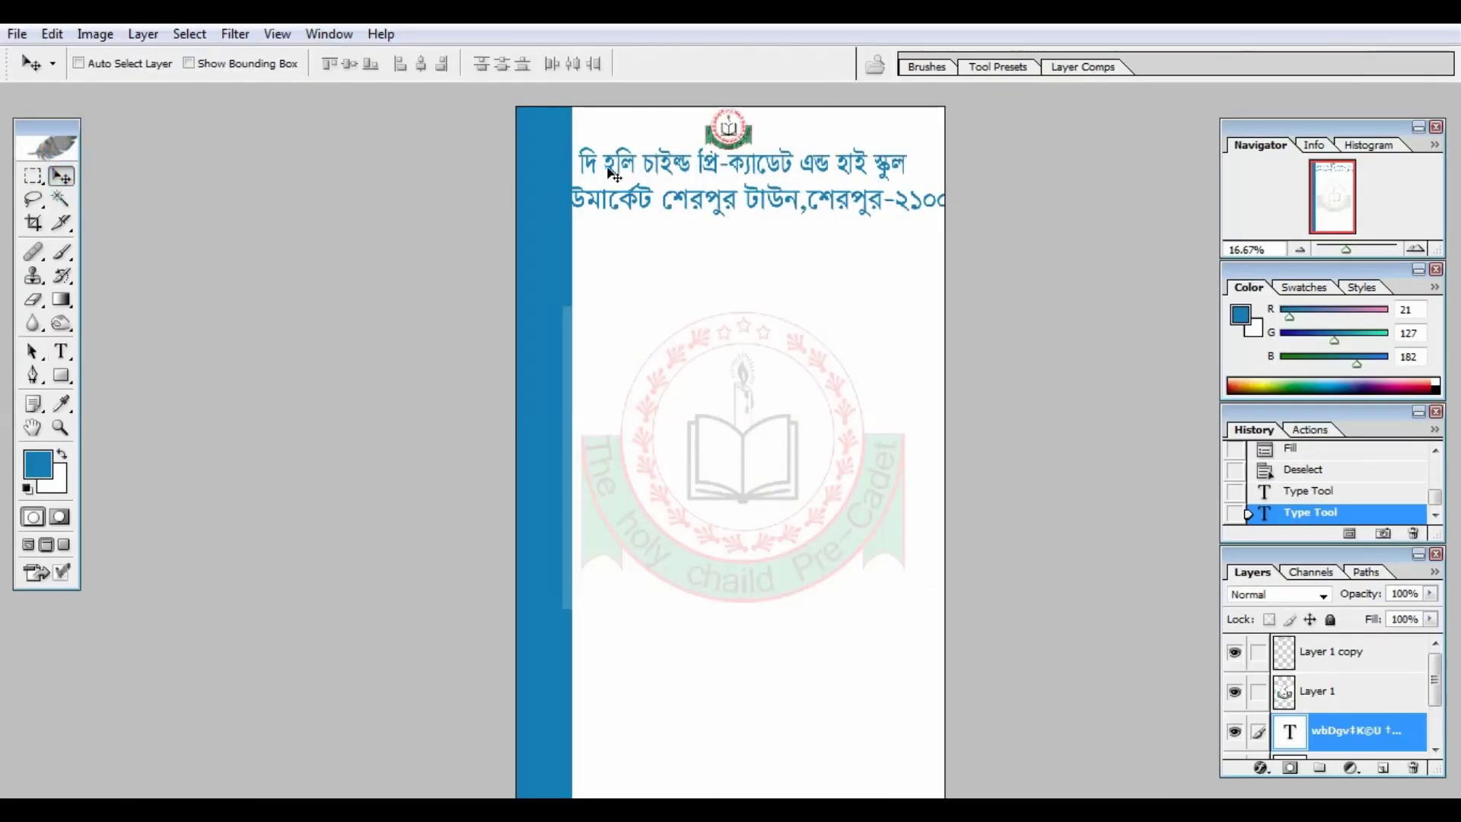
Resize the address line with Free Transform and centre it beneath the school name
key(ctrl+t)
key(ctrl+plus)
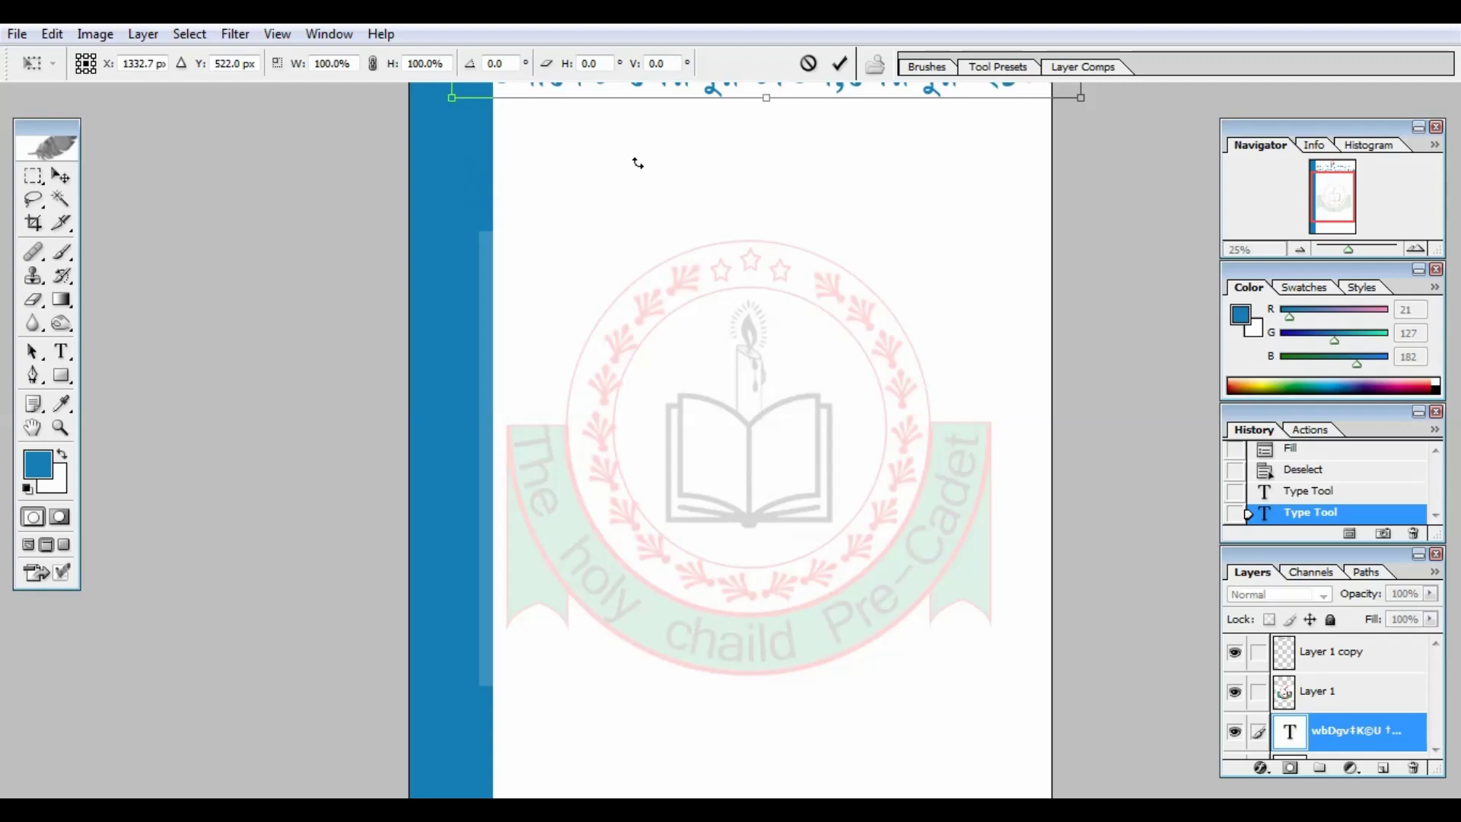
scroll(695, 177, up, 3)
drag(1081, 244, 719, 241)
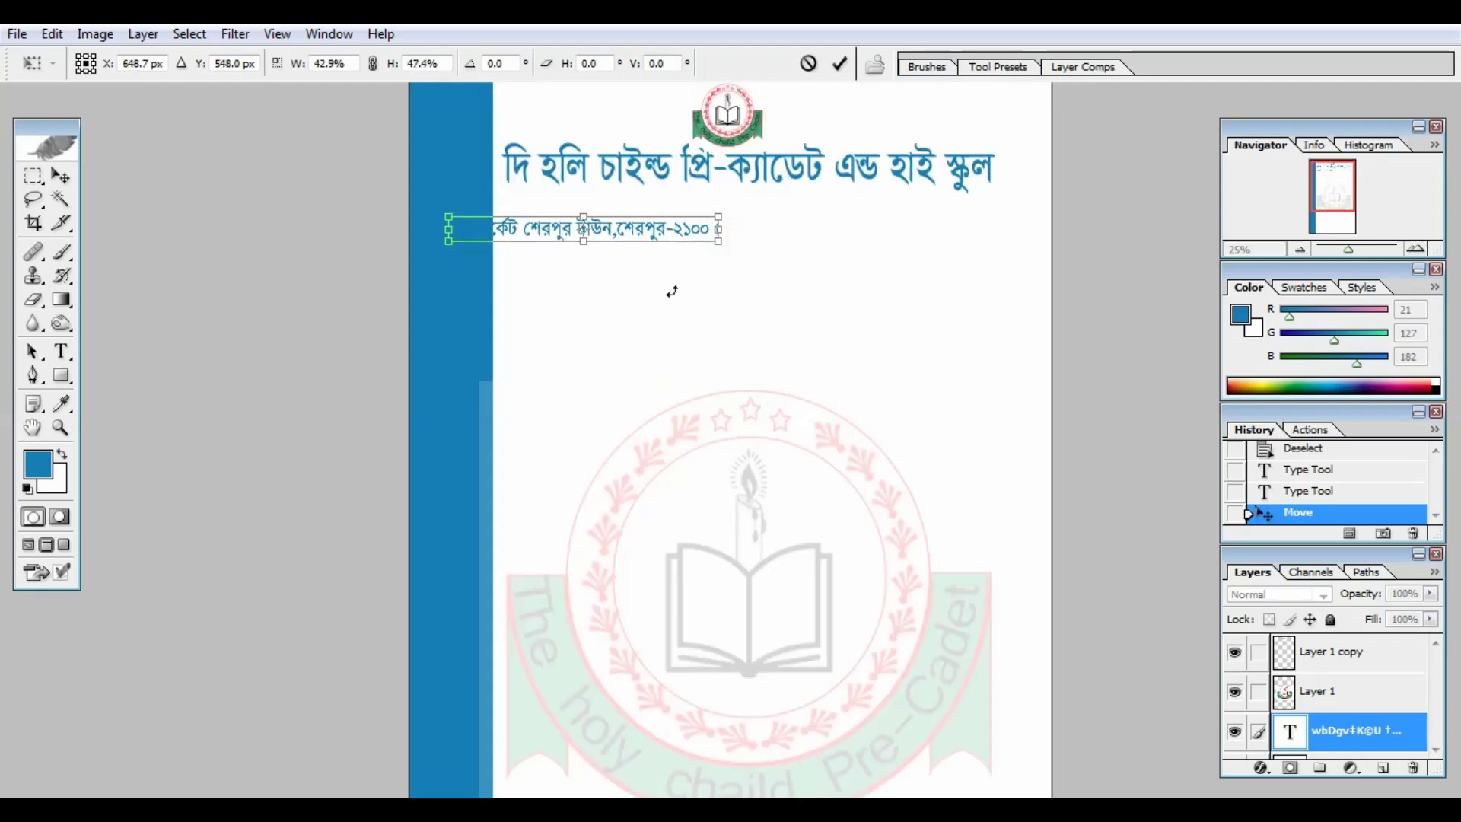
key(Return)
drag(662, 284, 800, 261)
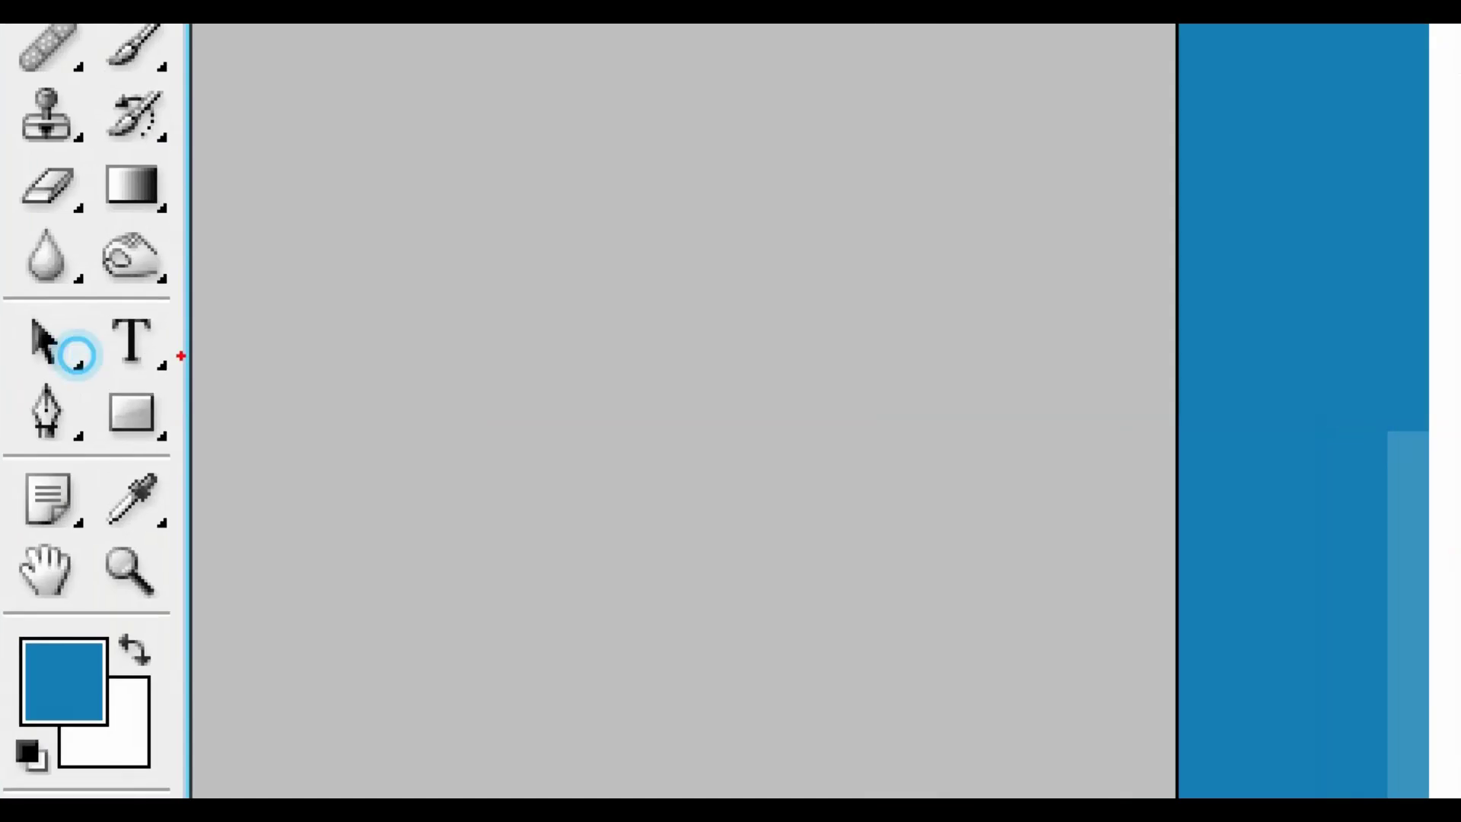
click(32, 351)
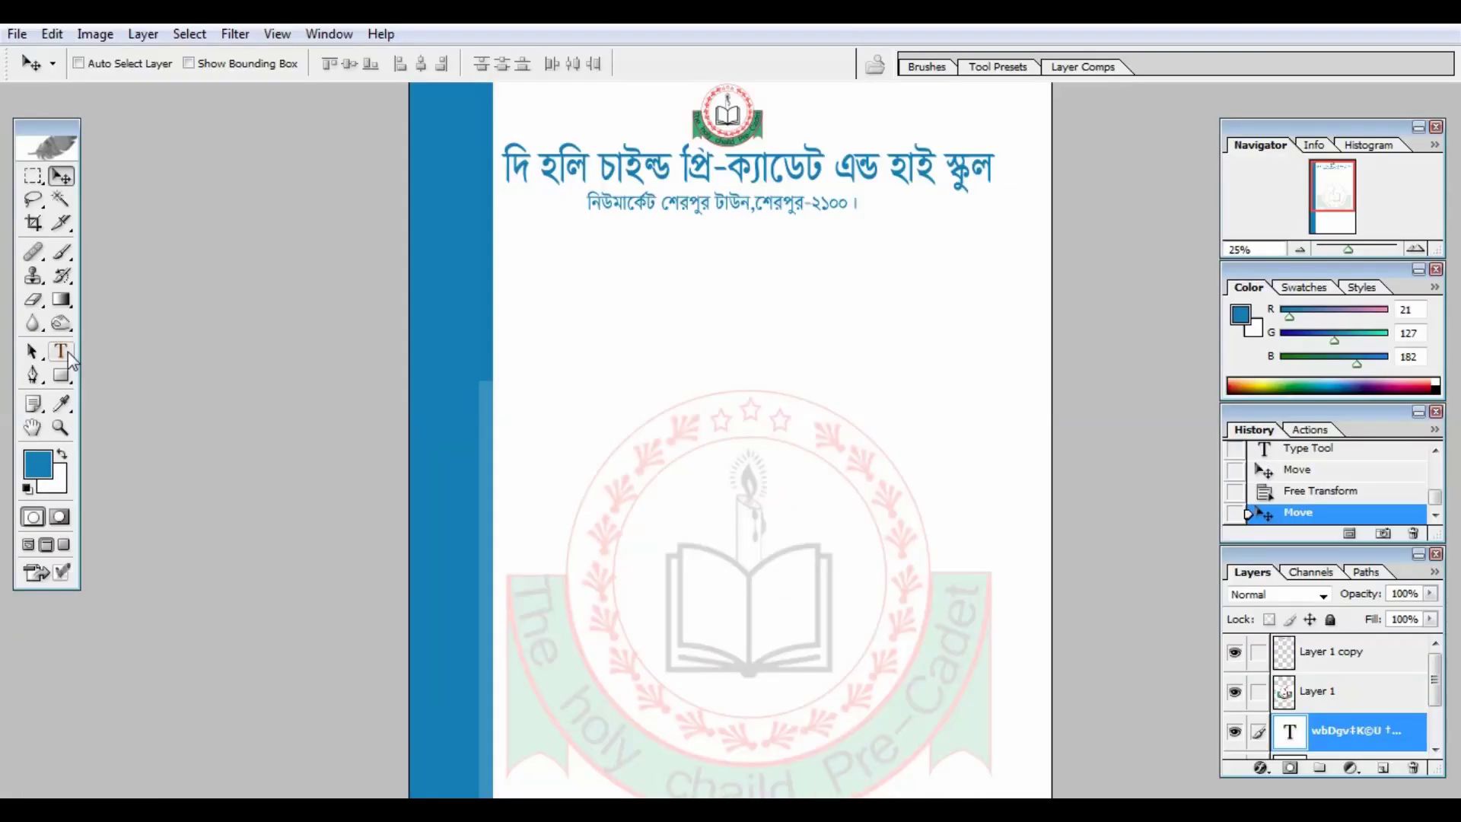
Type the heading 'ভর্তির আবেদন পত্র/২০১' below the address line and centre it
click(133, 339)
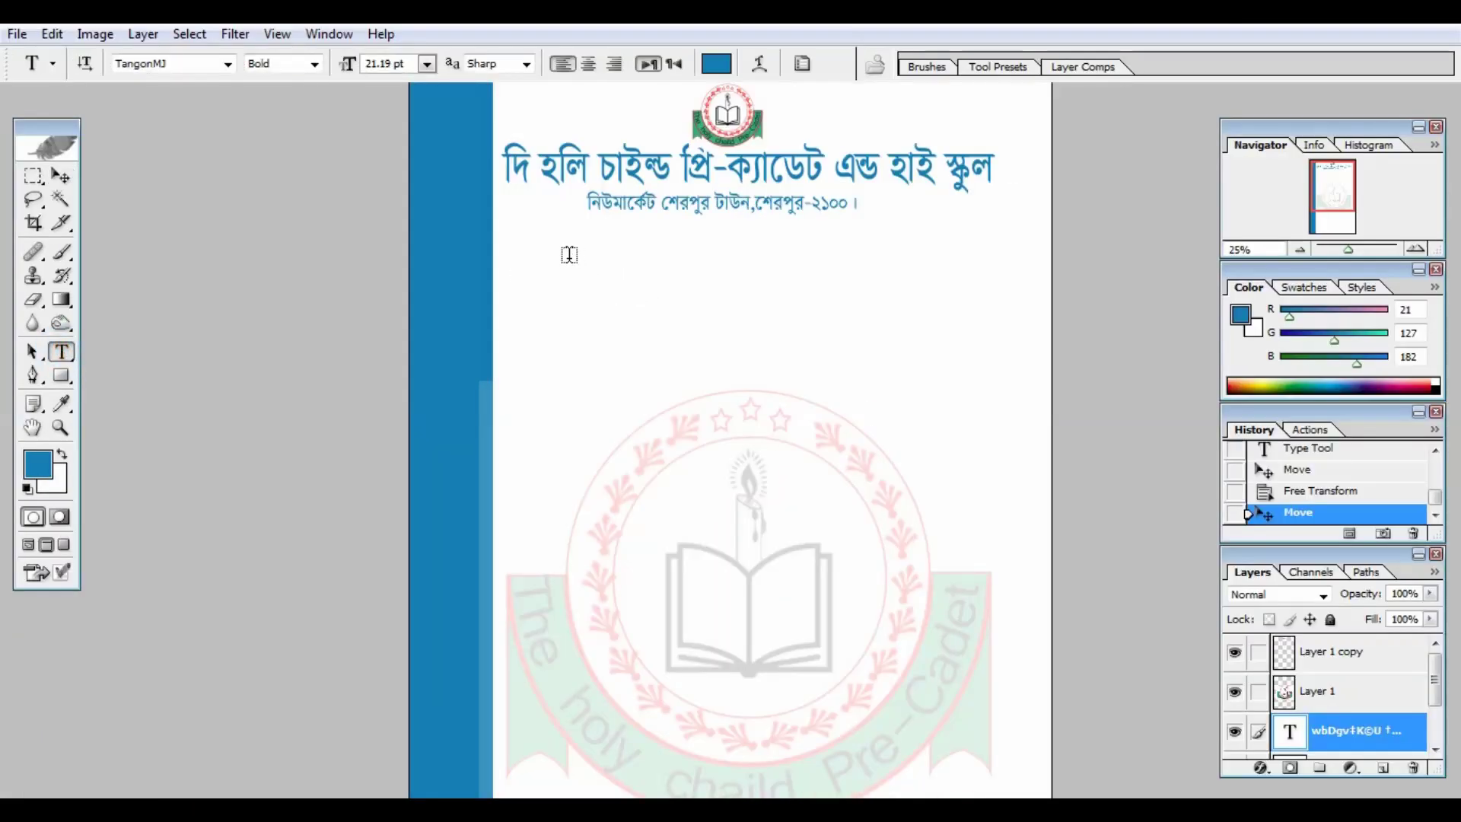
click(578, 246)
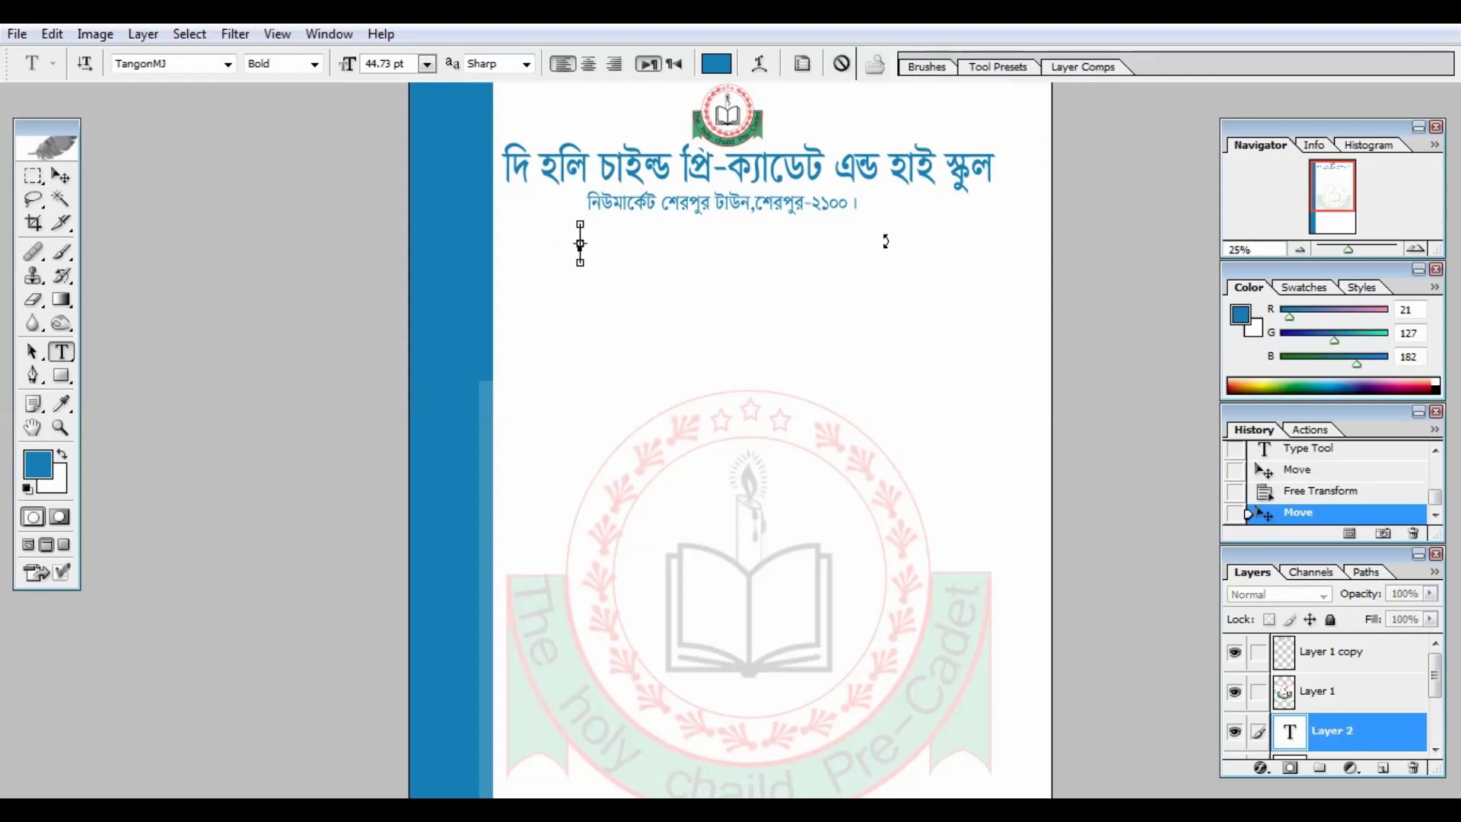
text(ভর্তির আবে)
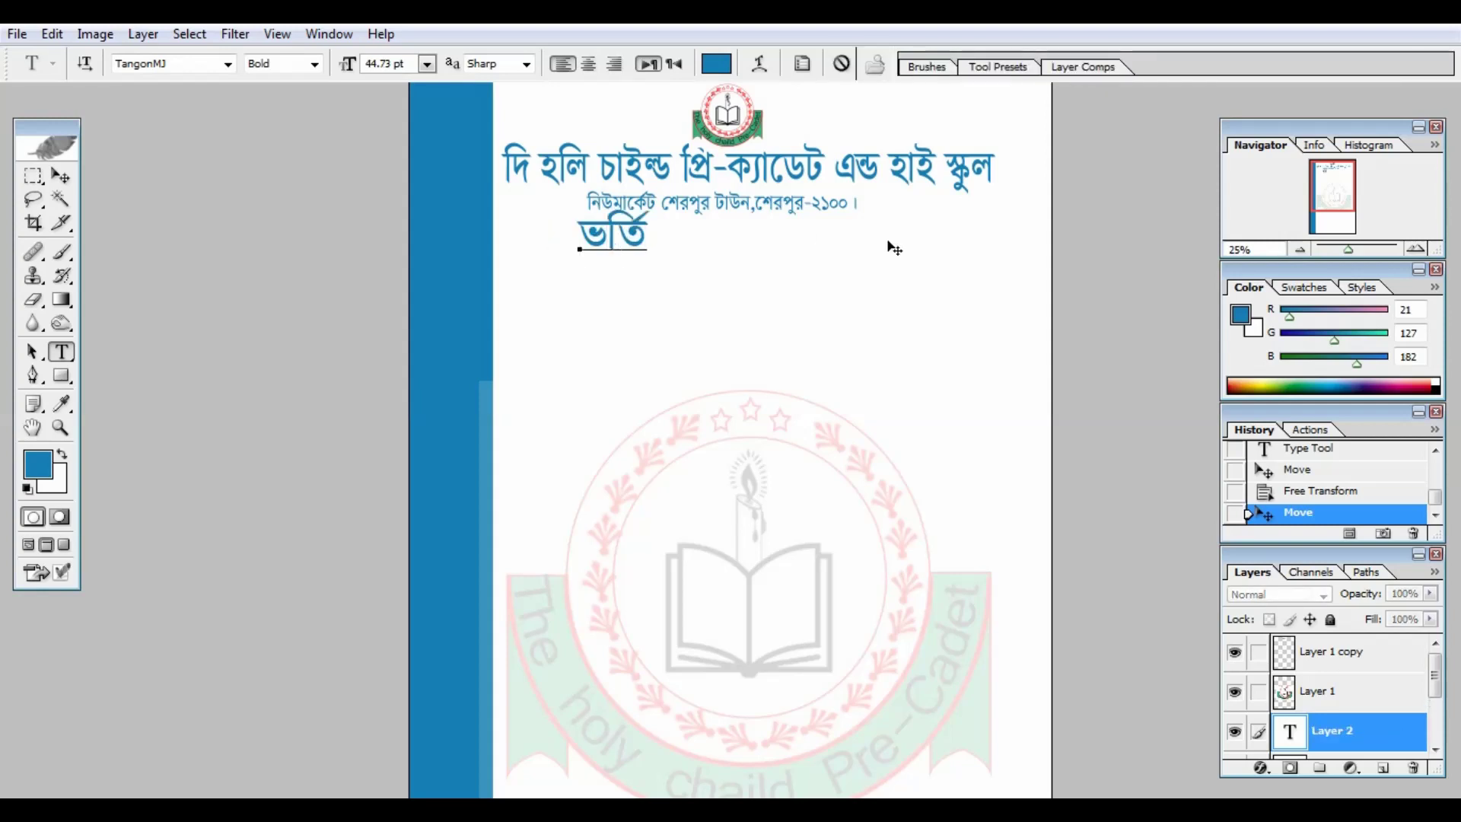
text(পত্র/২০১)
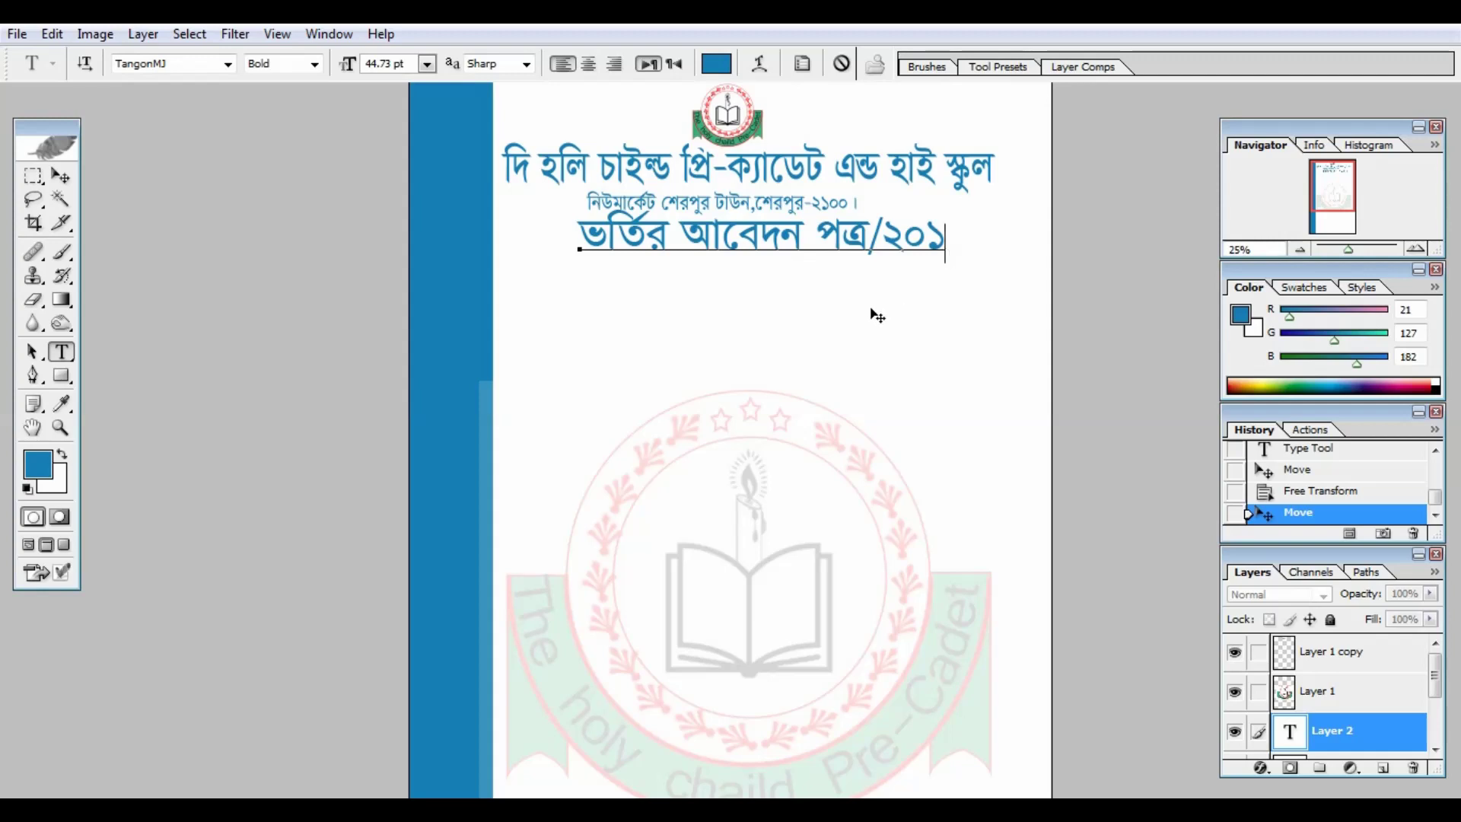
drag(871, 310, 842, 315)
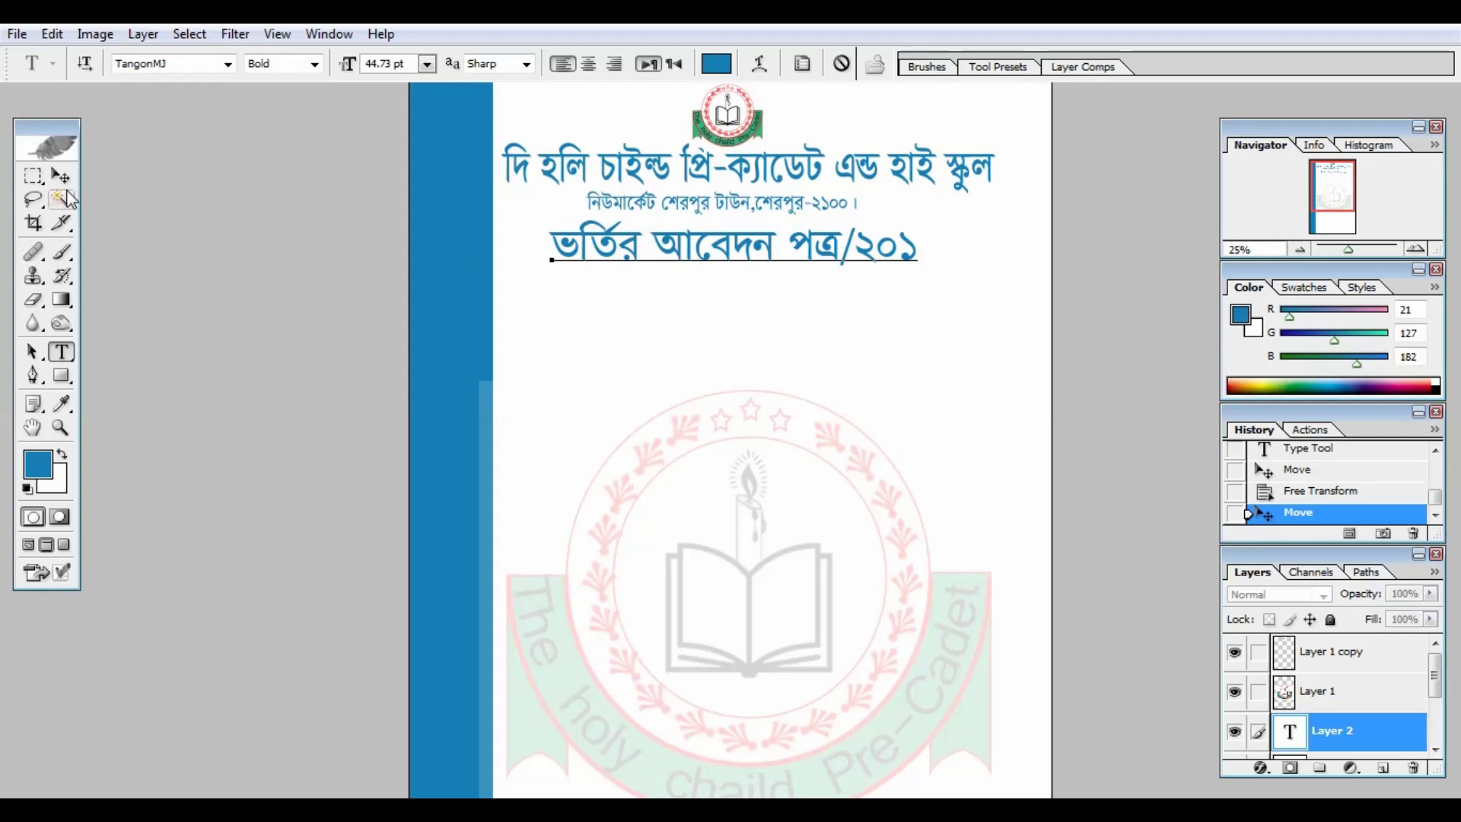
Marquee a small rectangle just right of ২০১ and target the Background layer
click(64, 180)
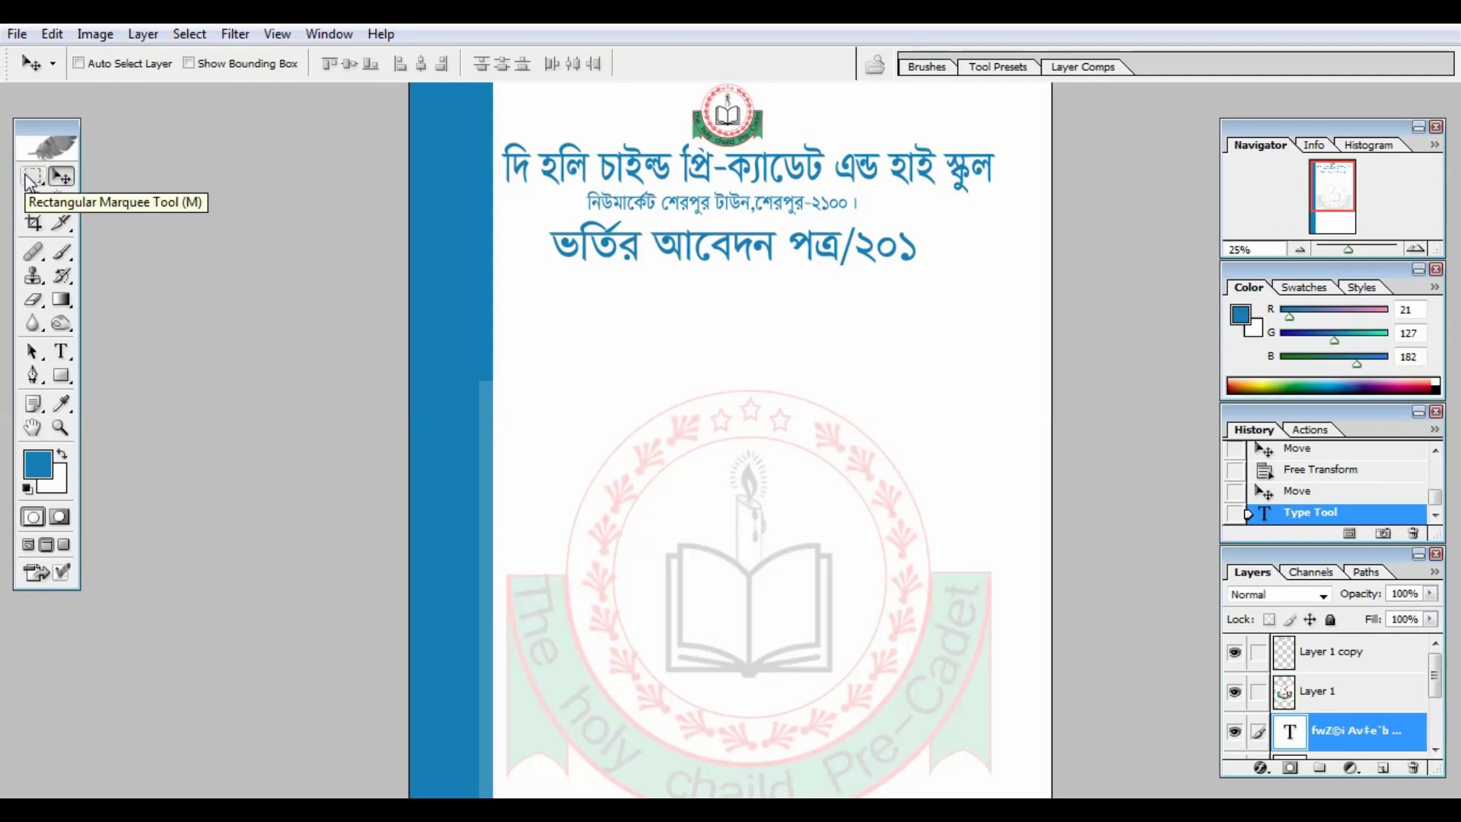
click(31, 178)
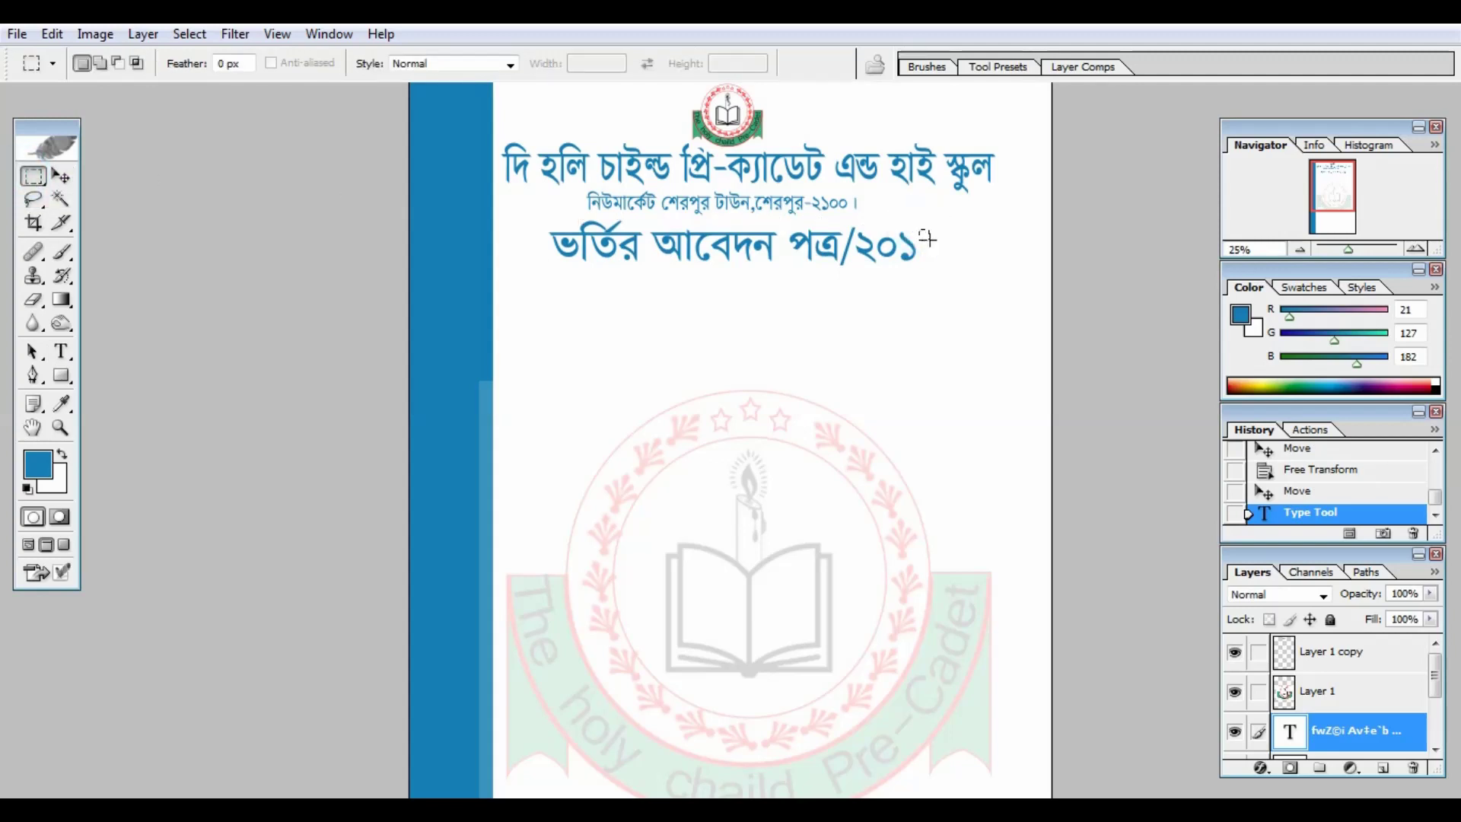
drag(919, 229, 977, 262)
key(ctrl+plus)
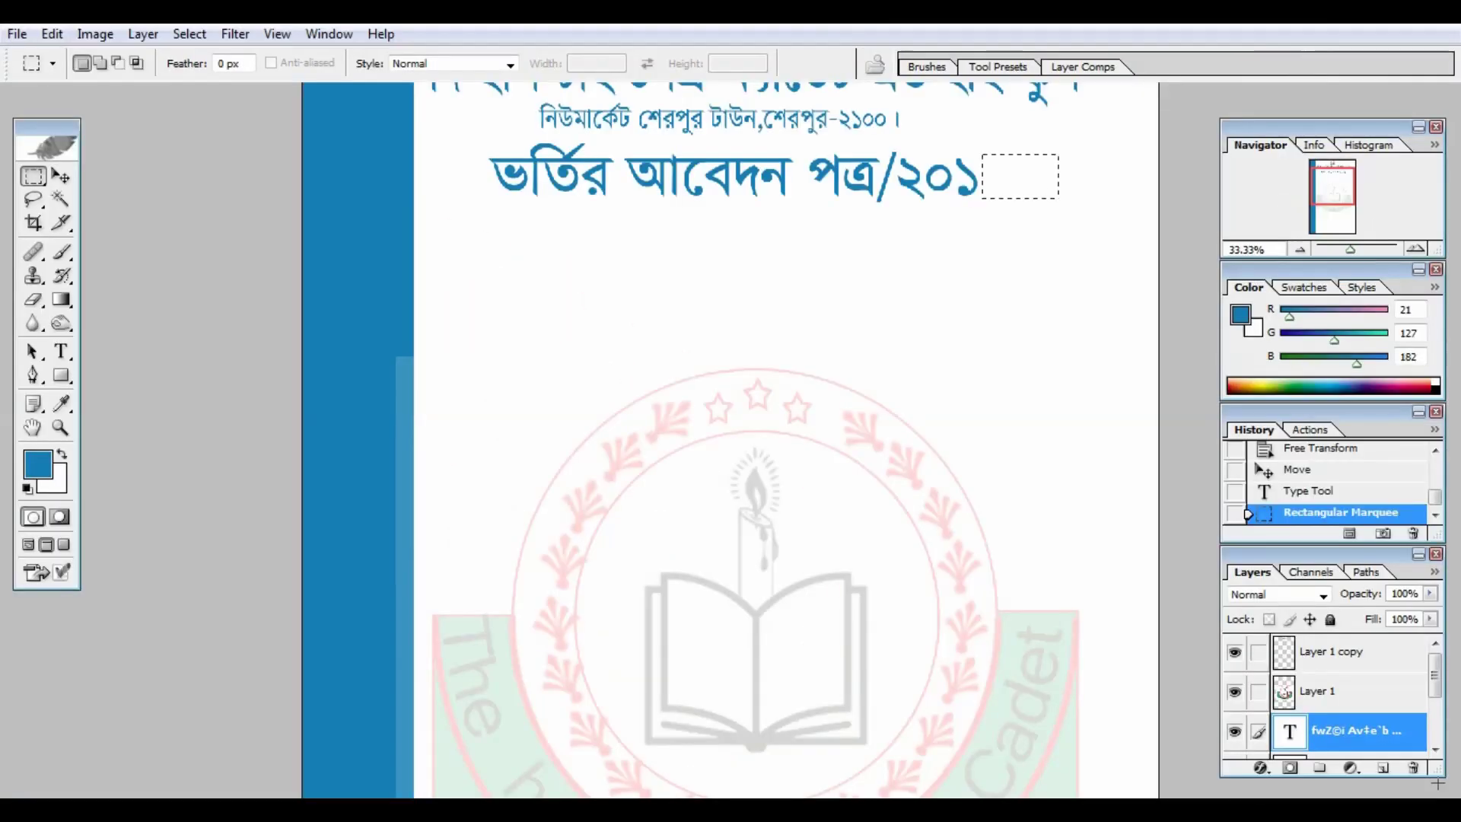
drag(1435, 677, 1435, 757)
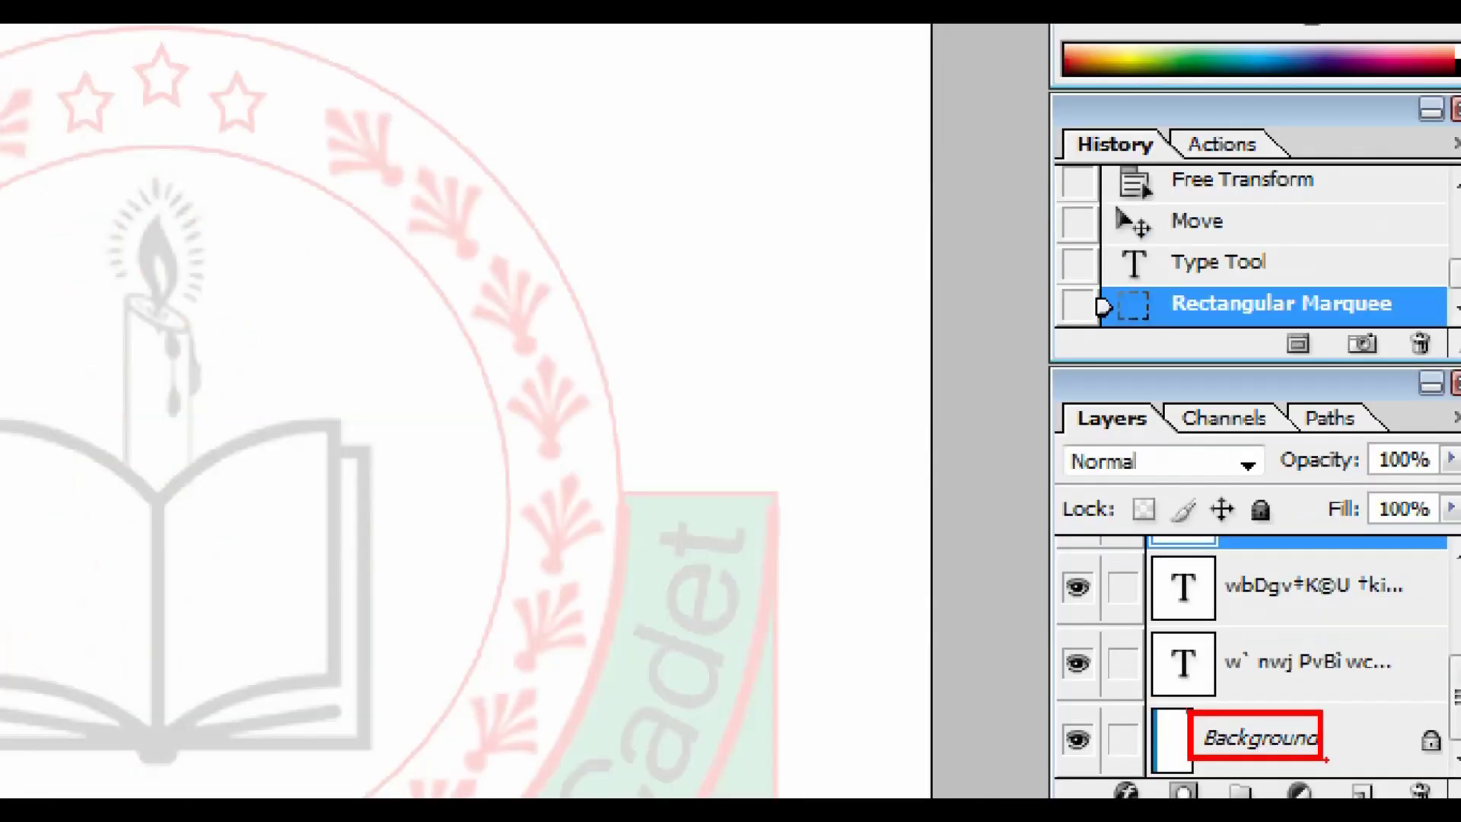
click(1240, 755)
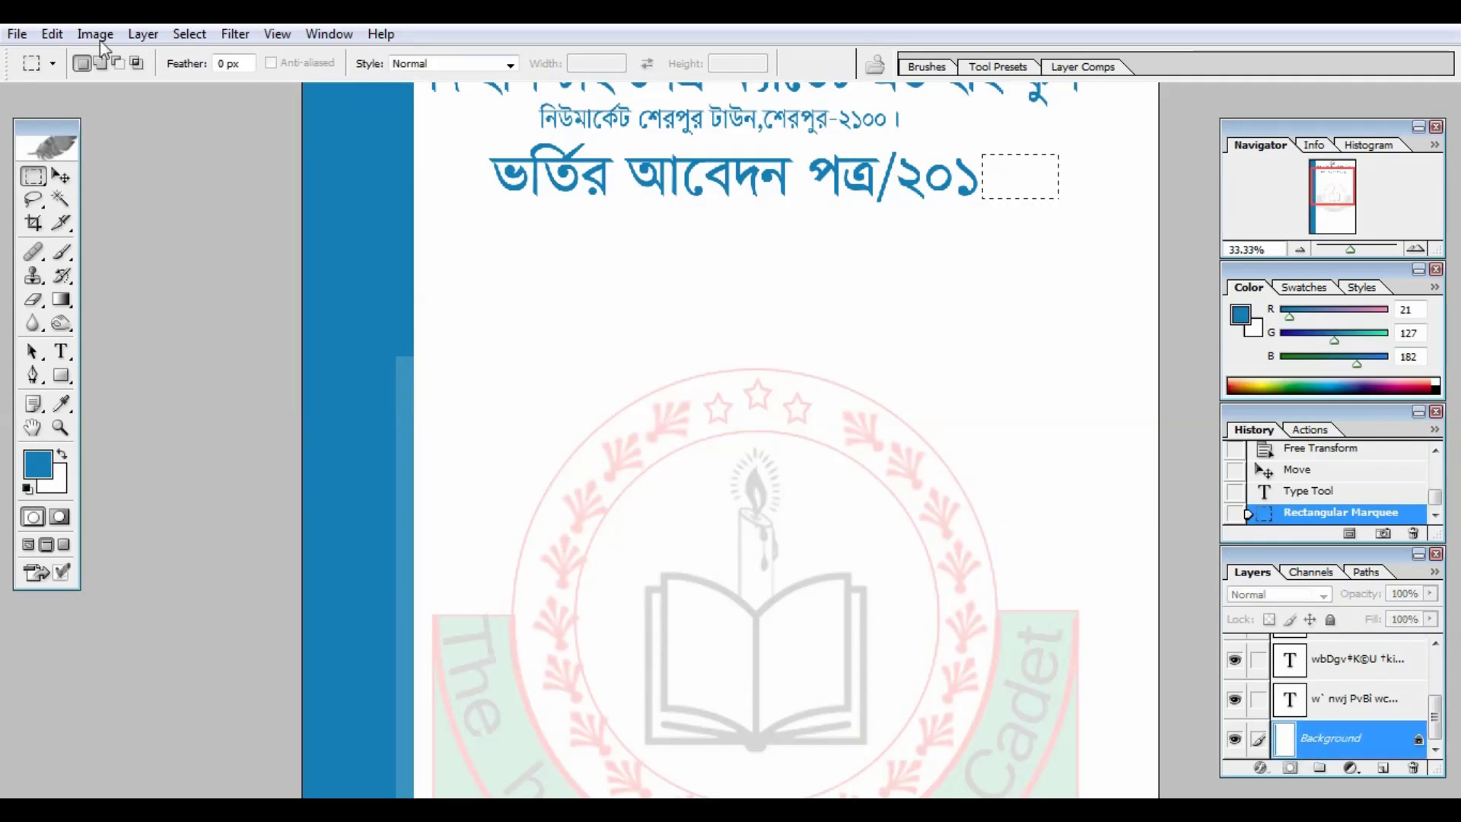
Stroke the marked rectangle with a 5 px black border, then deselect
click(53, 34)
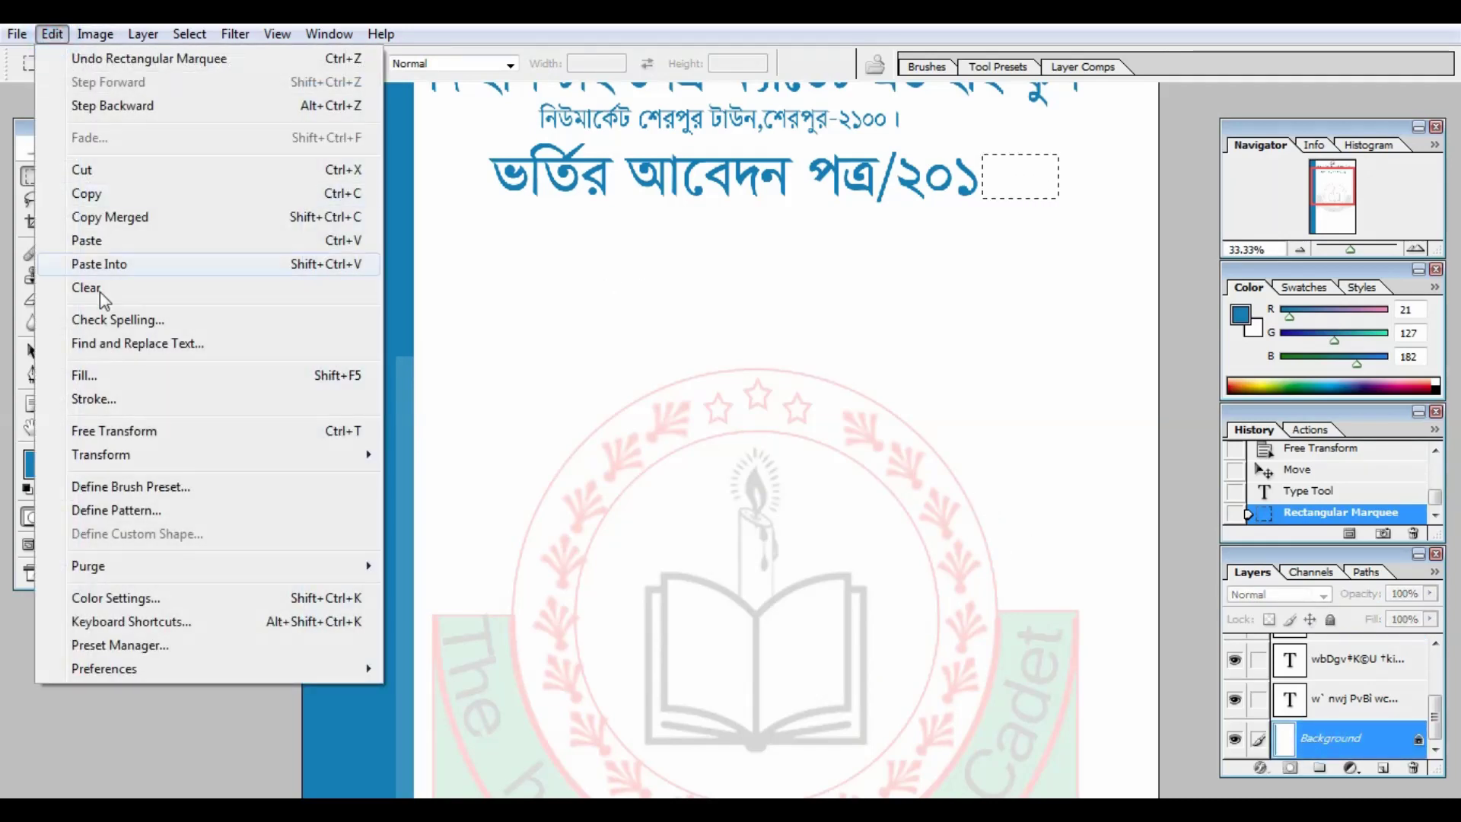
click(104, 400)
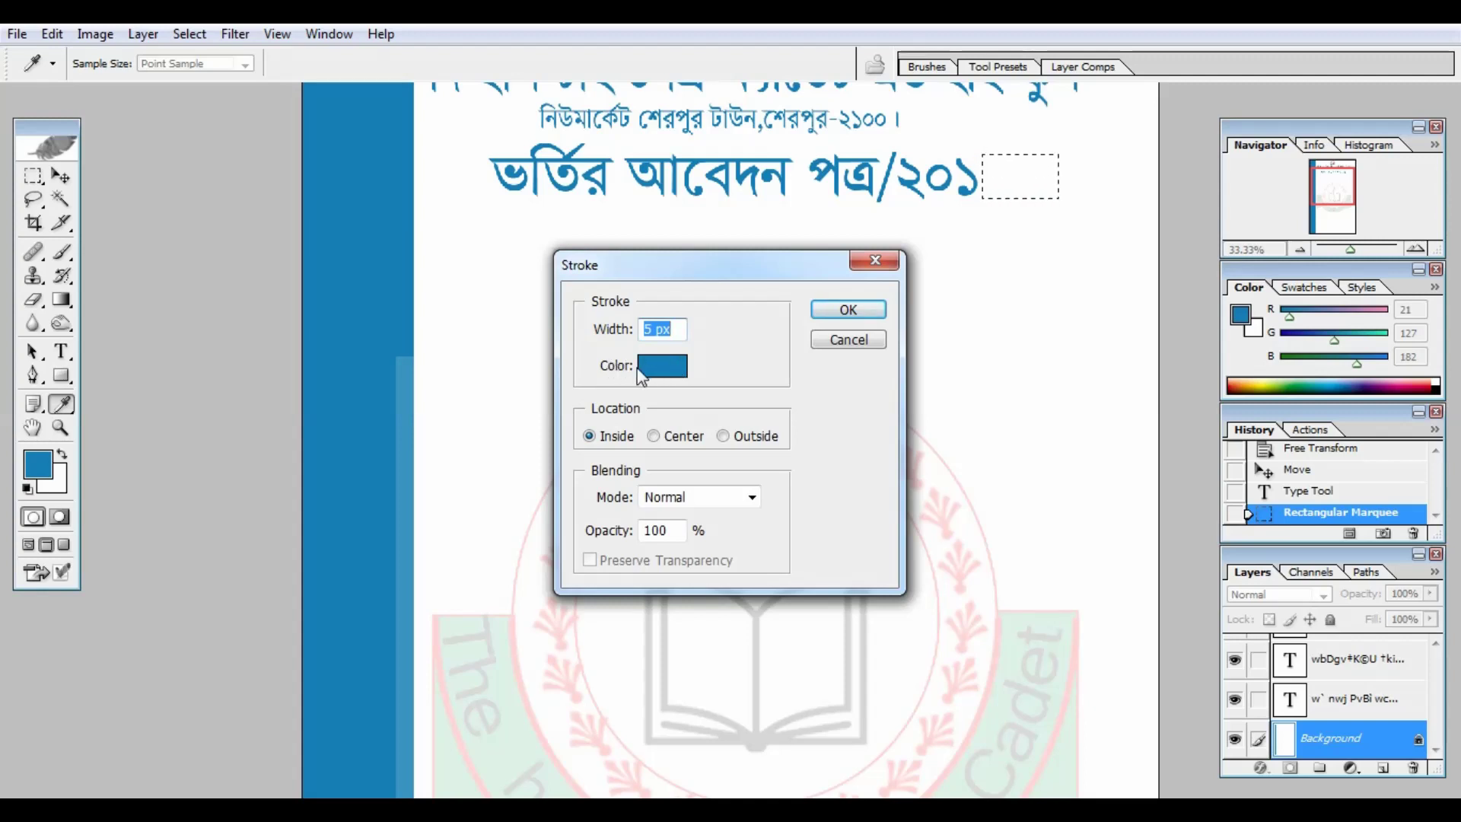
click(658, 373)
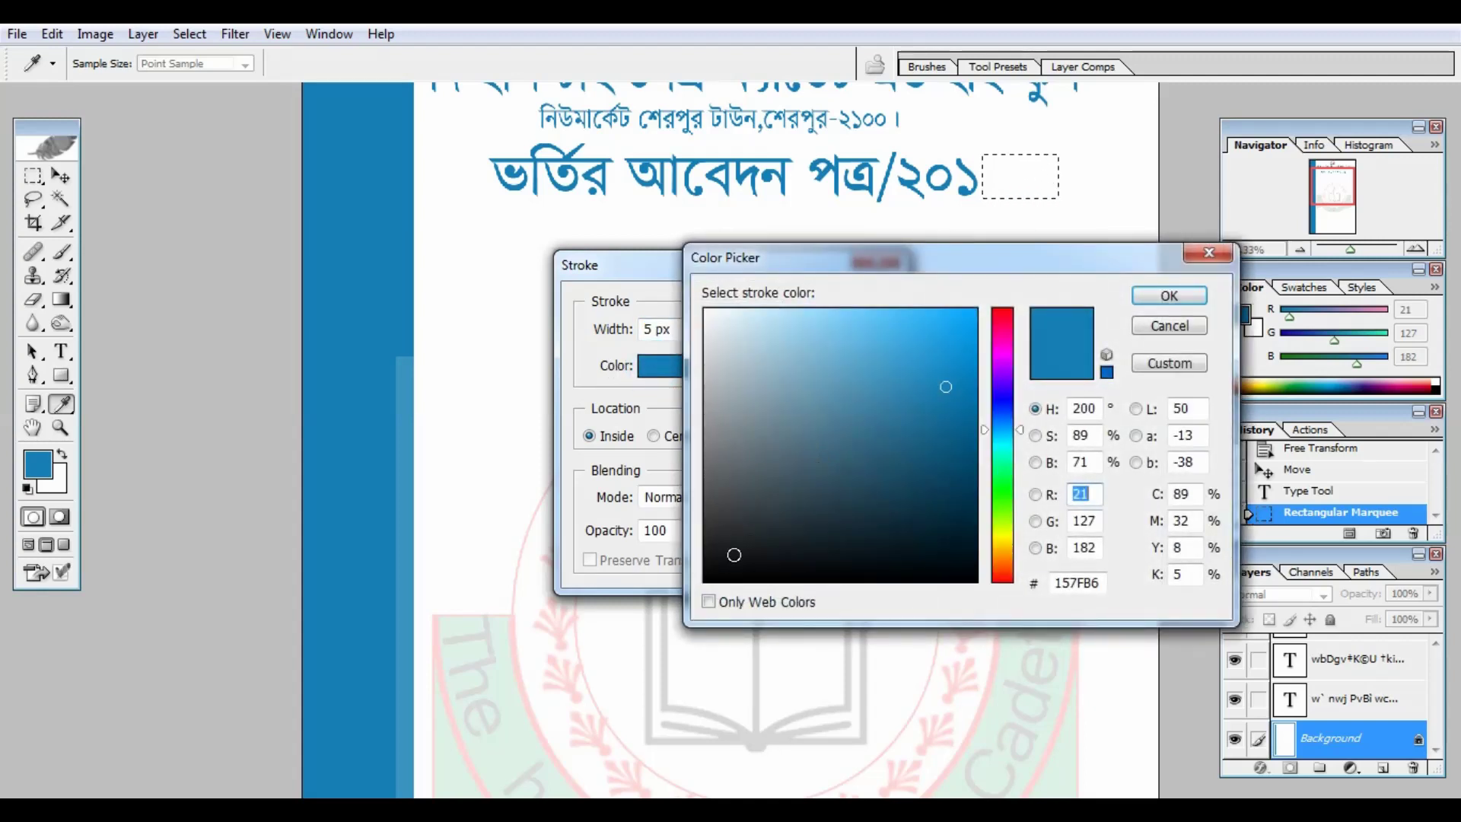
drag(733, 555, 717, 582)
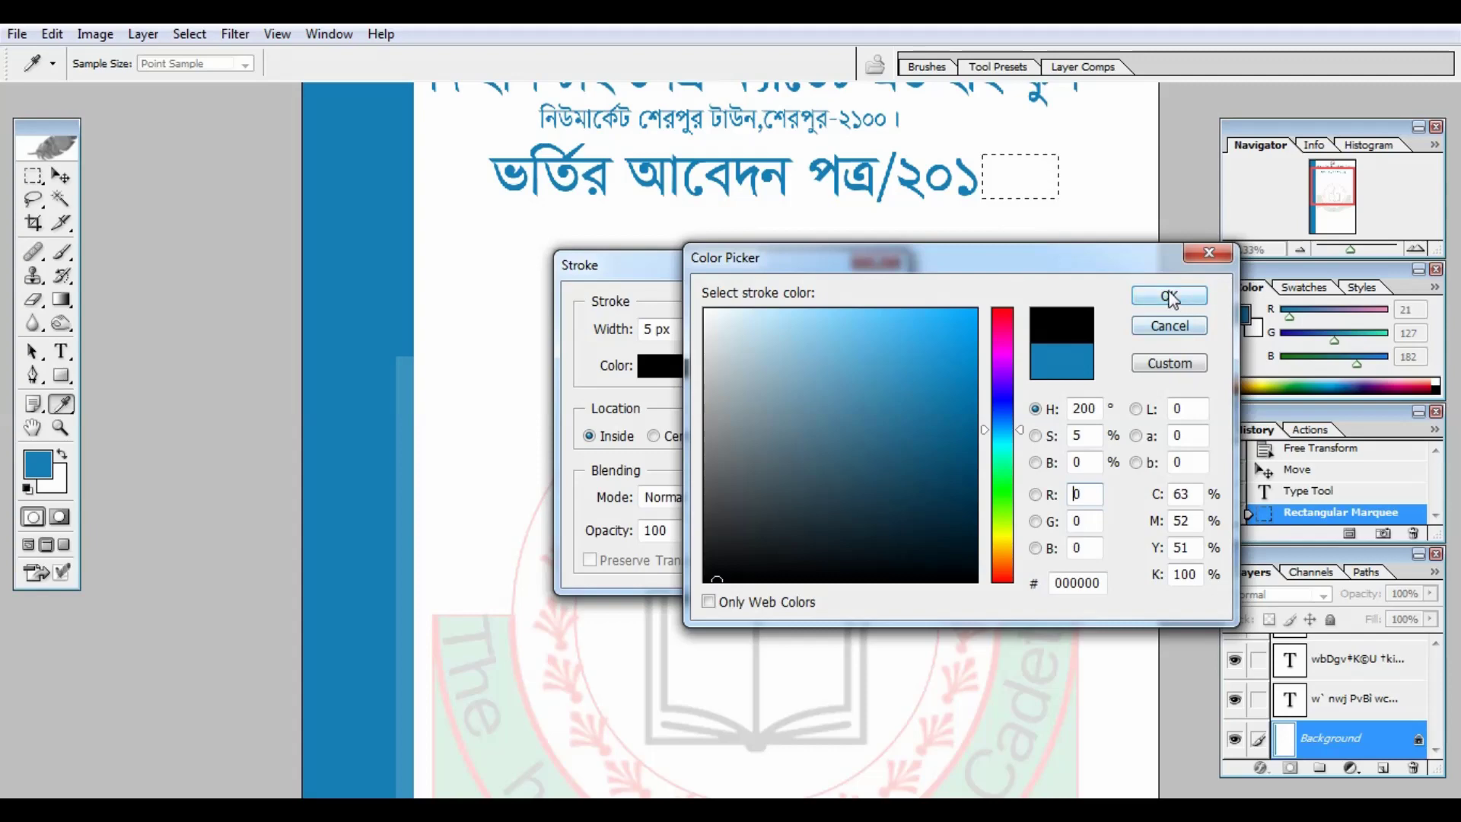
click(1170, 296)
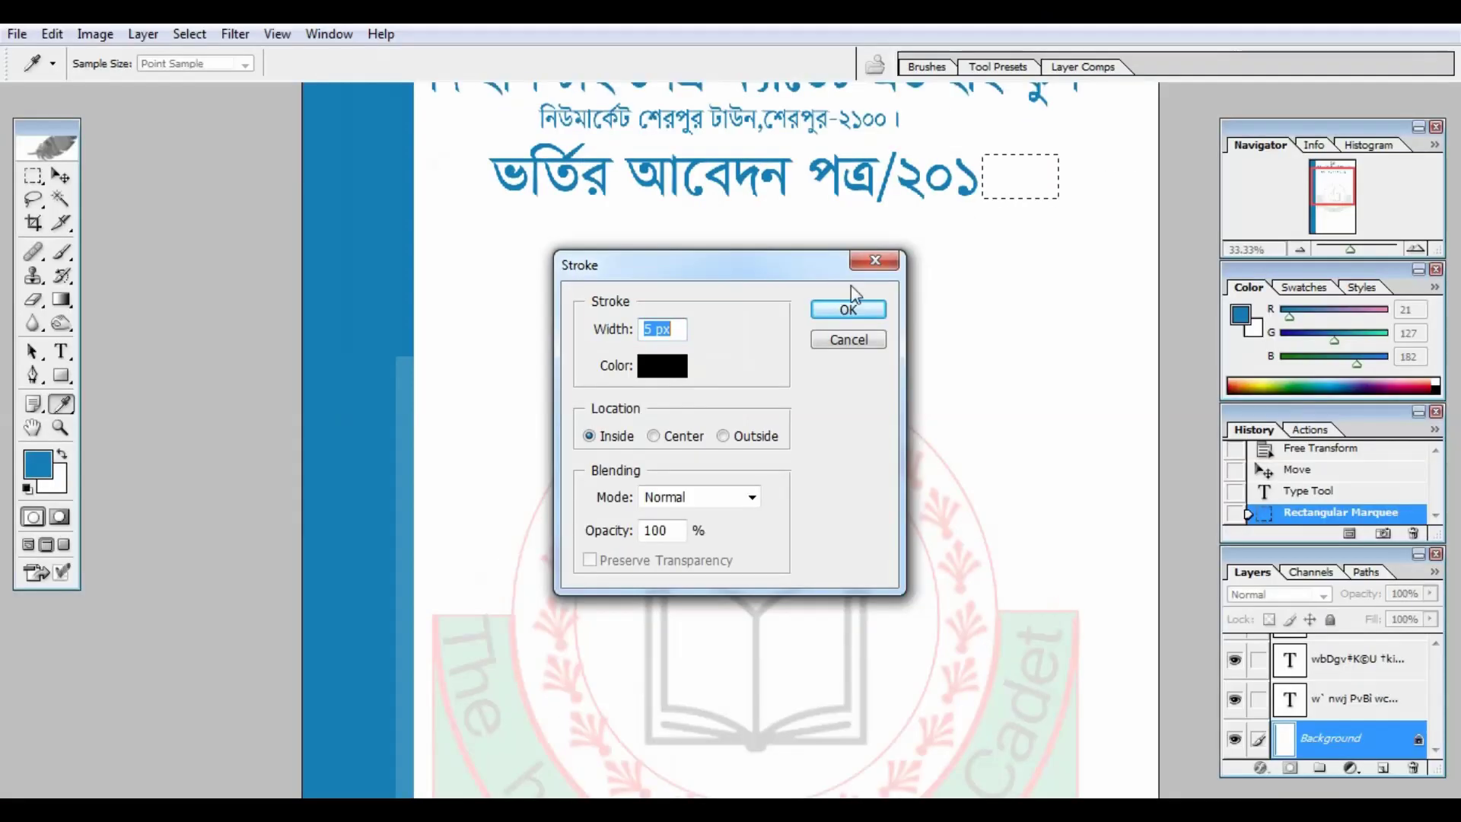
click(1221, 271)
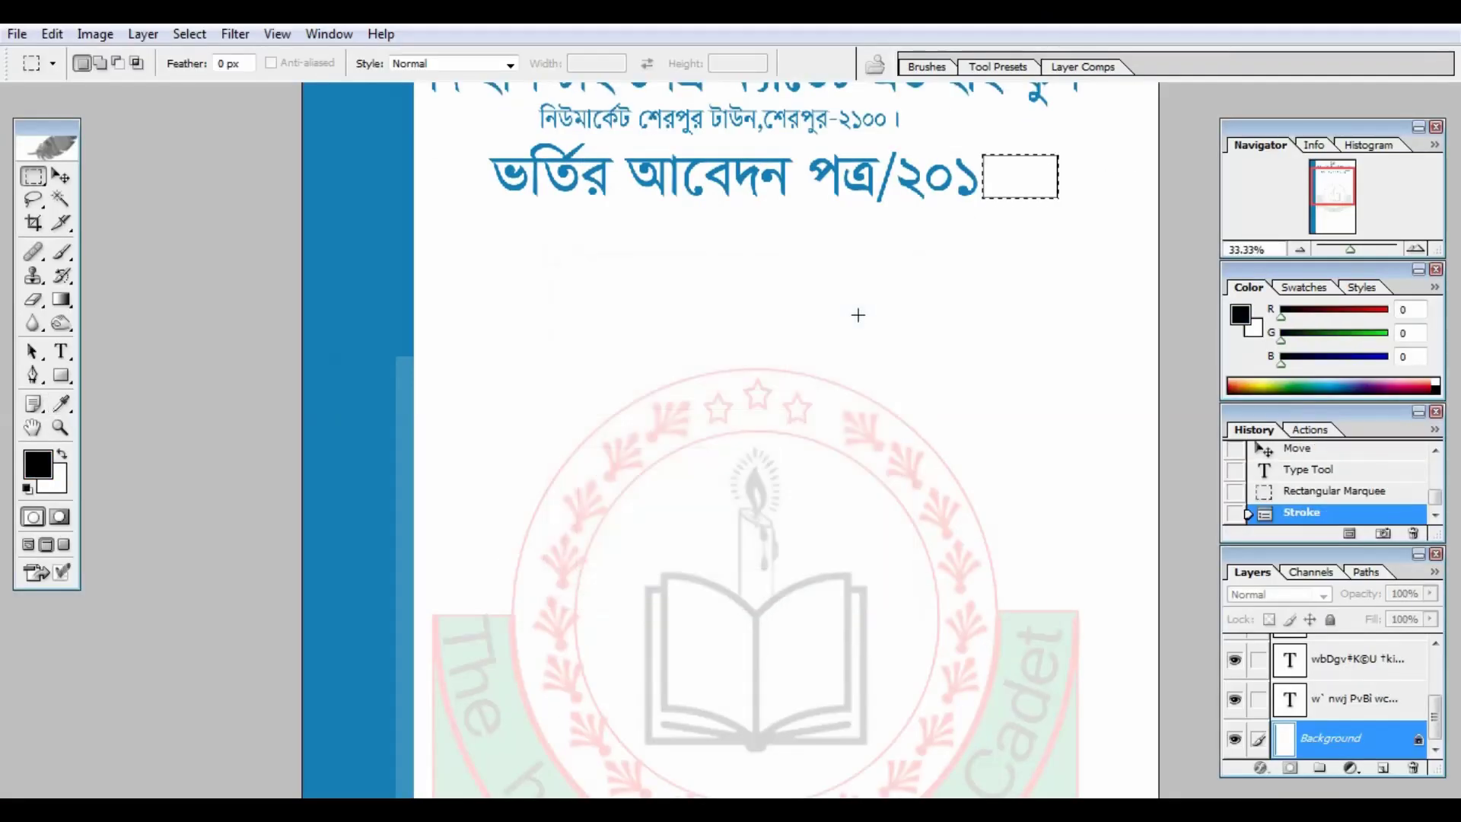
key(ctrl+d)
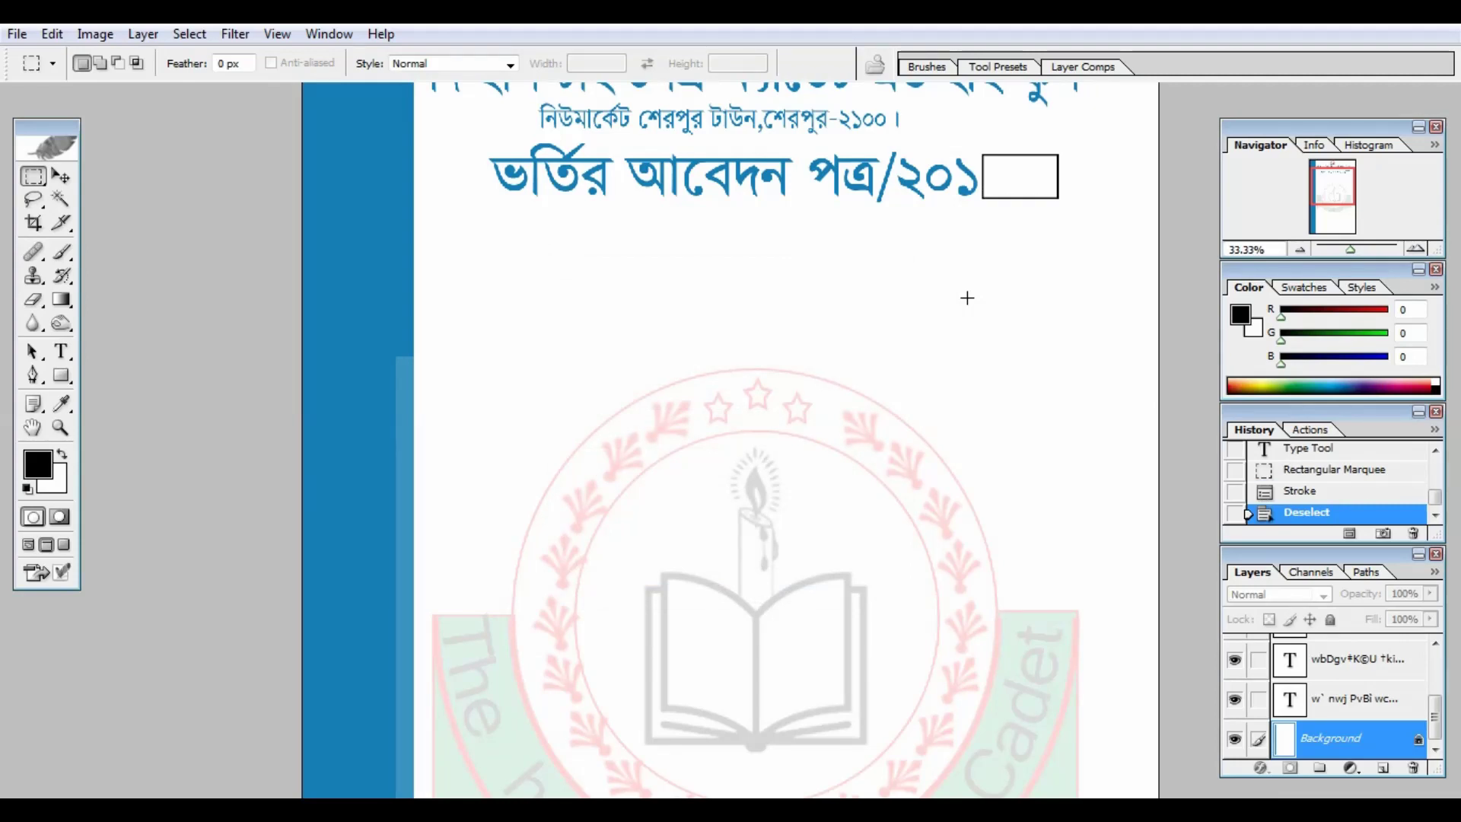
Select the school-name title layer and nudge it down toward the address line
key(ctrl+minus)
key(v)
click(1354, 691)
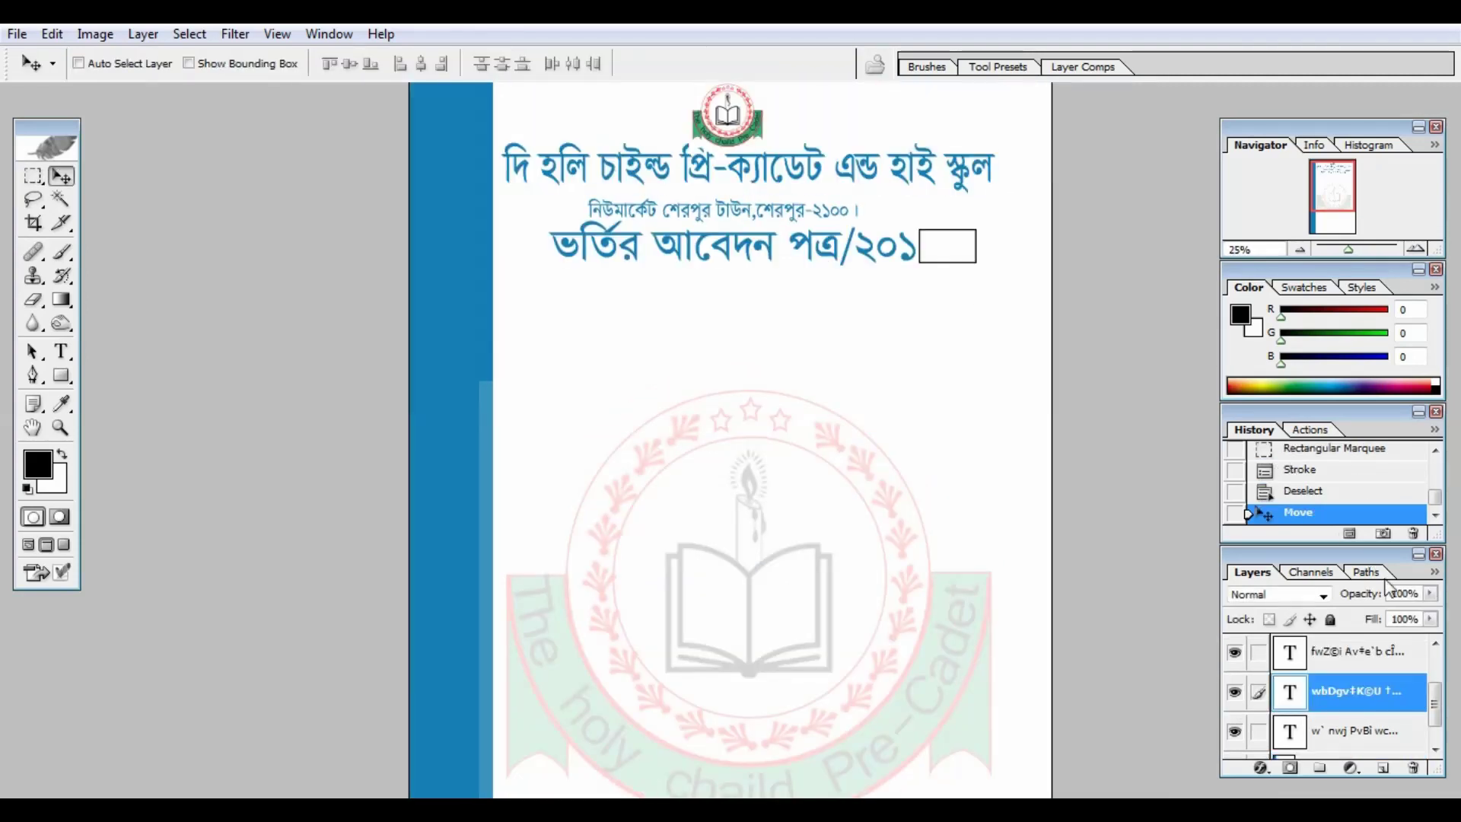
click(1341, 732)
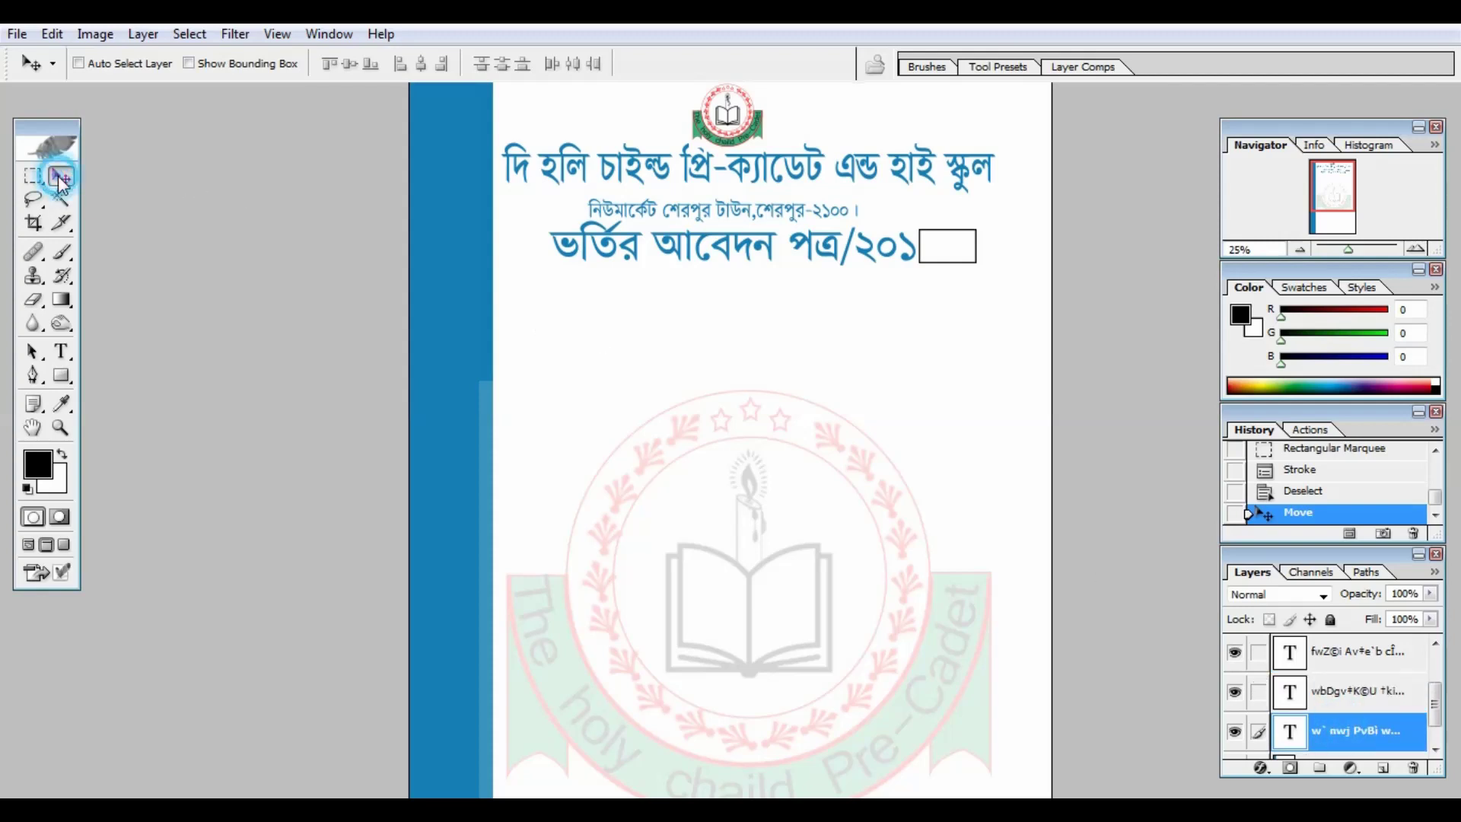
right_click(550, 159)
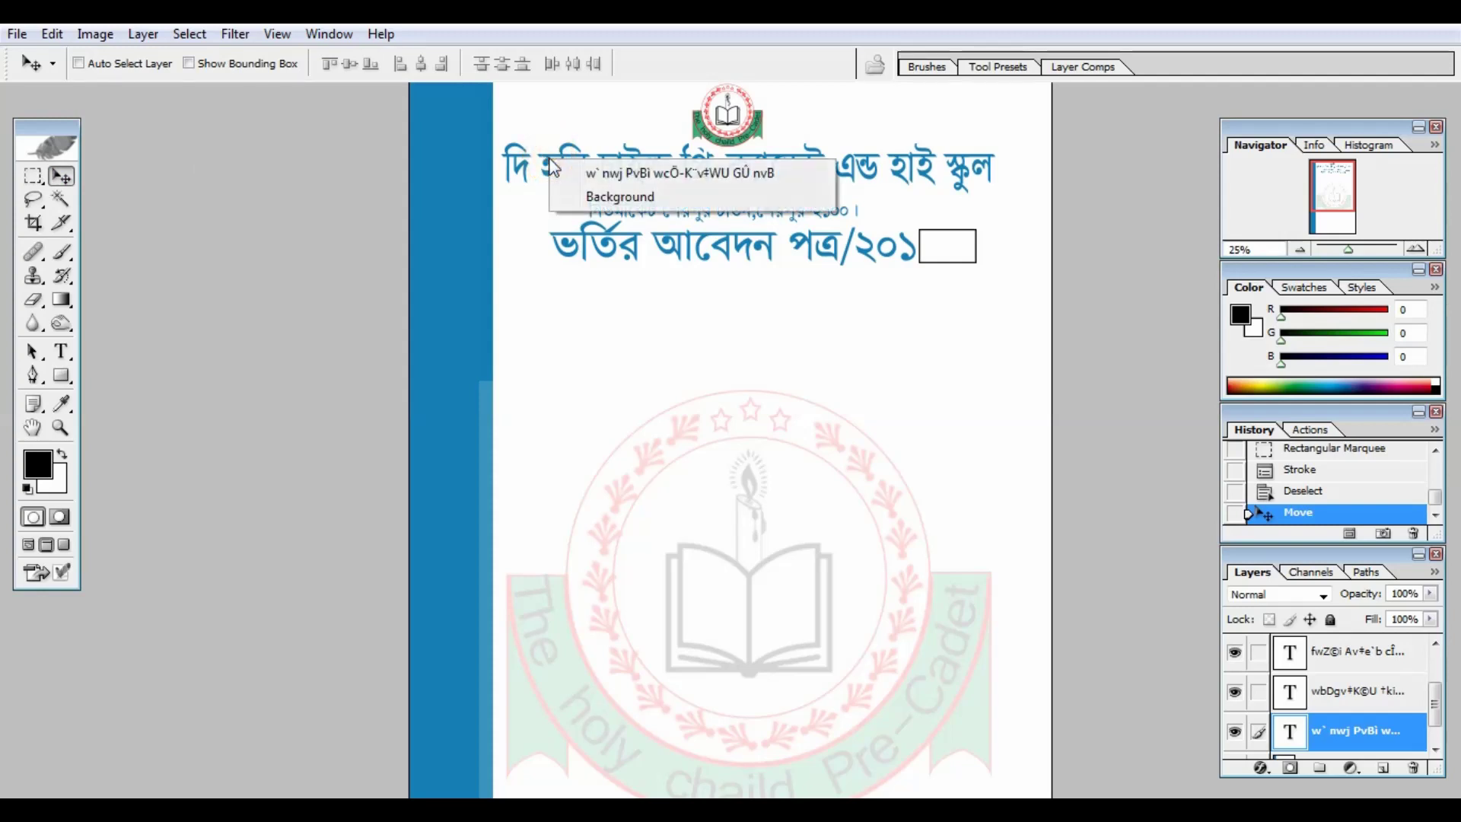
click(679, 175)
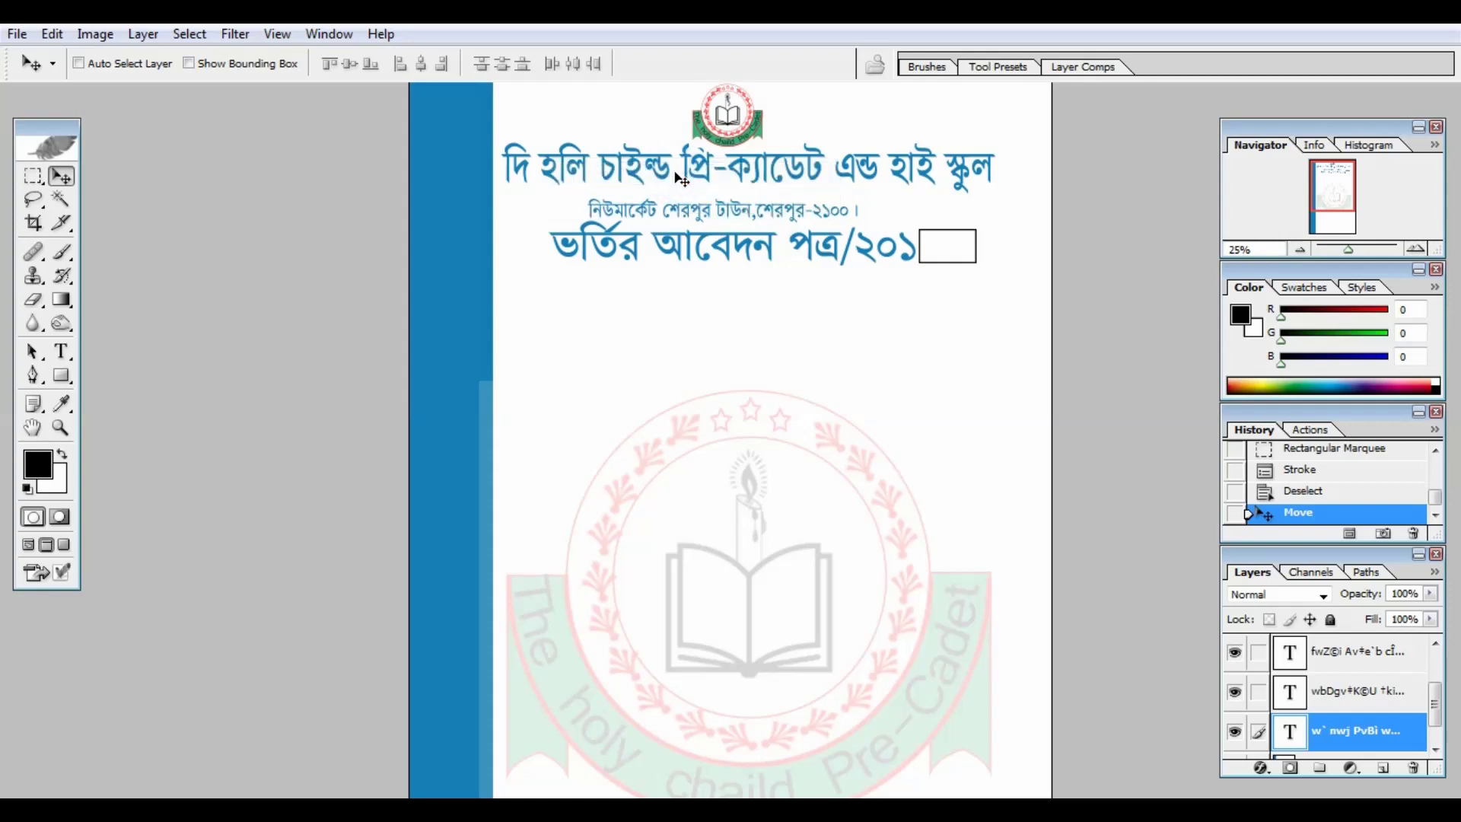
key(Down)
key(Down)
key(Down)
key(Down)
key(Down)
key(Down)
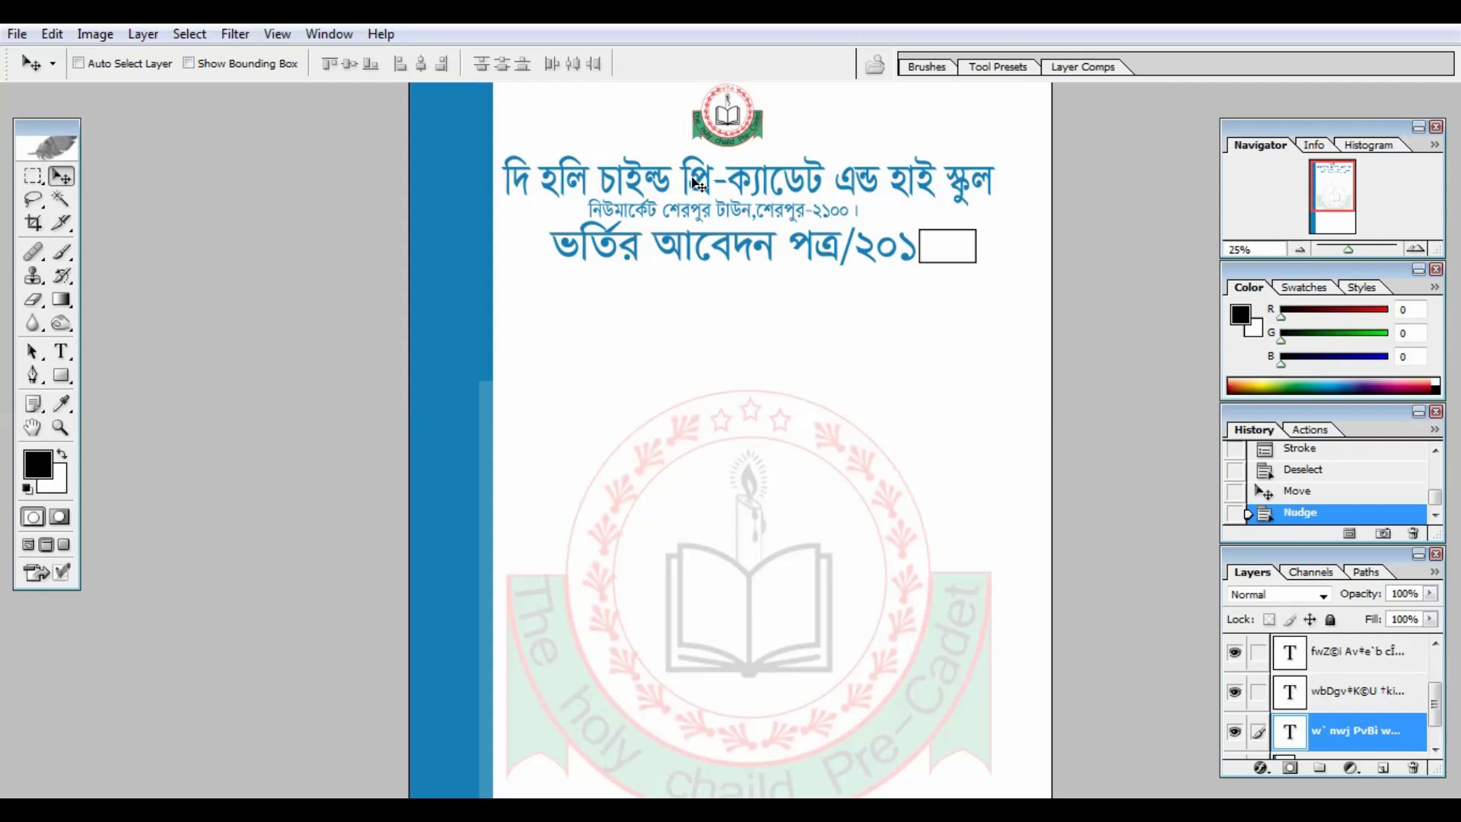
Scale the school-name title down slightly and commit the transform
key(ctrl+t)
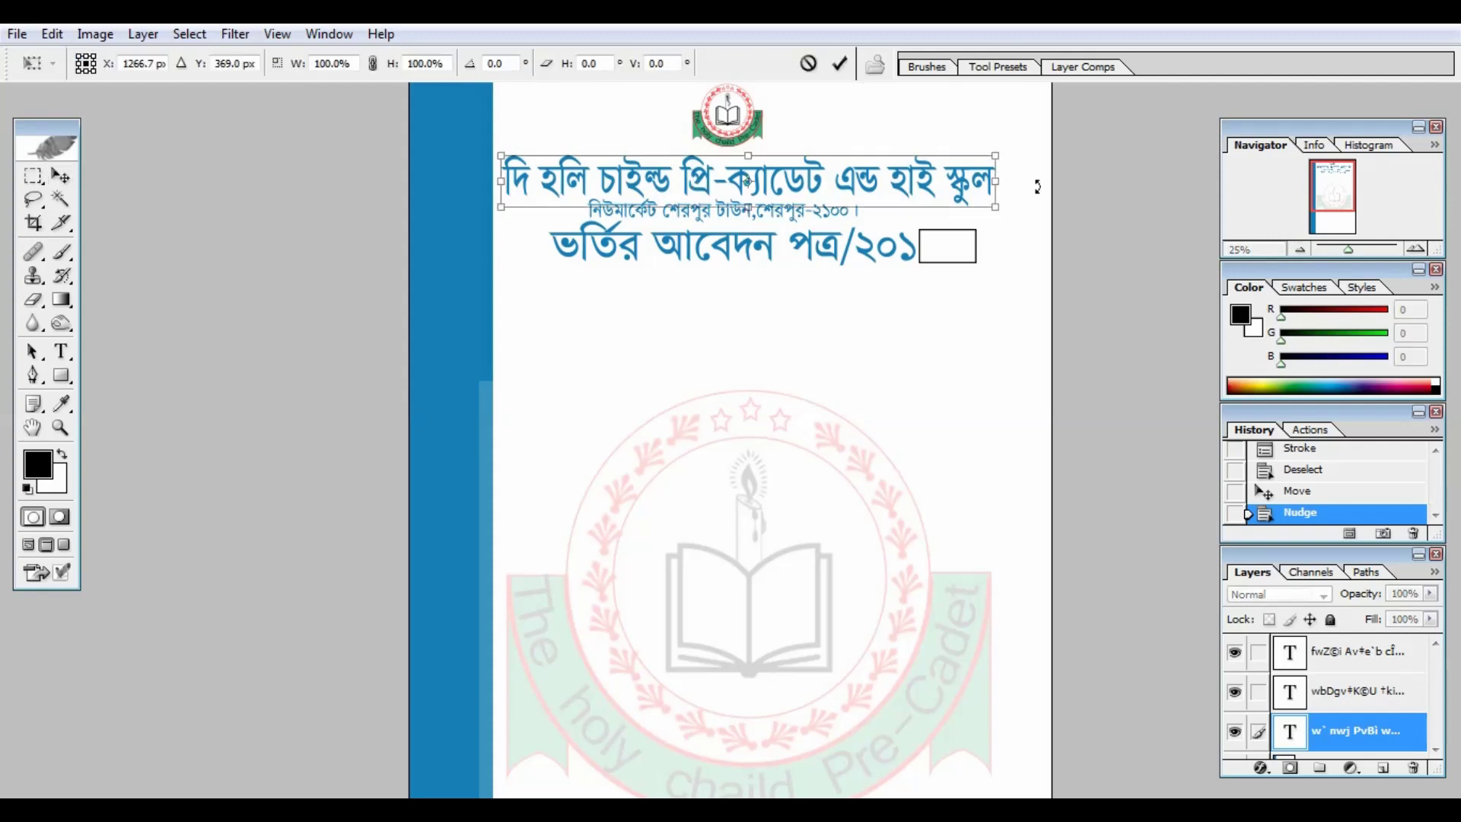
drag(995, 205, 913, 194)
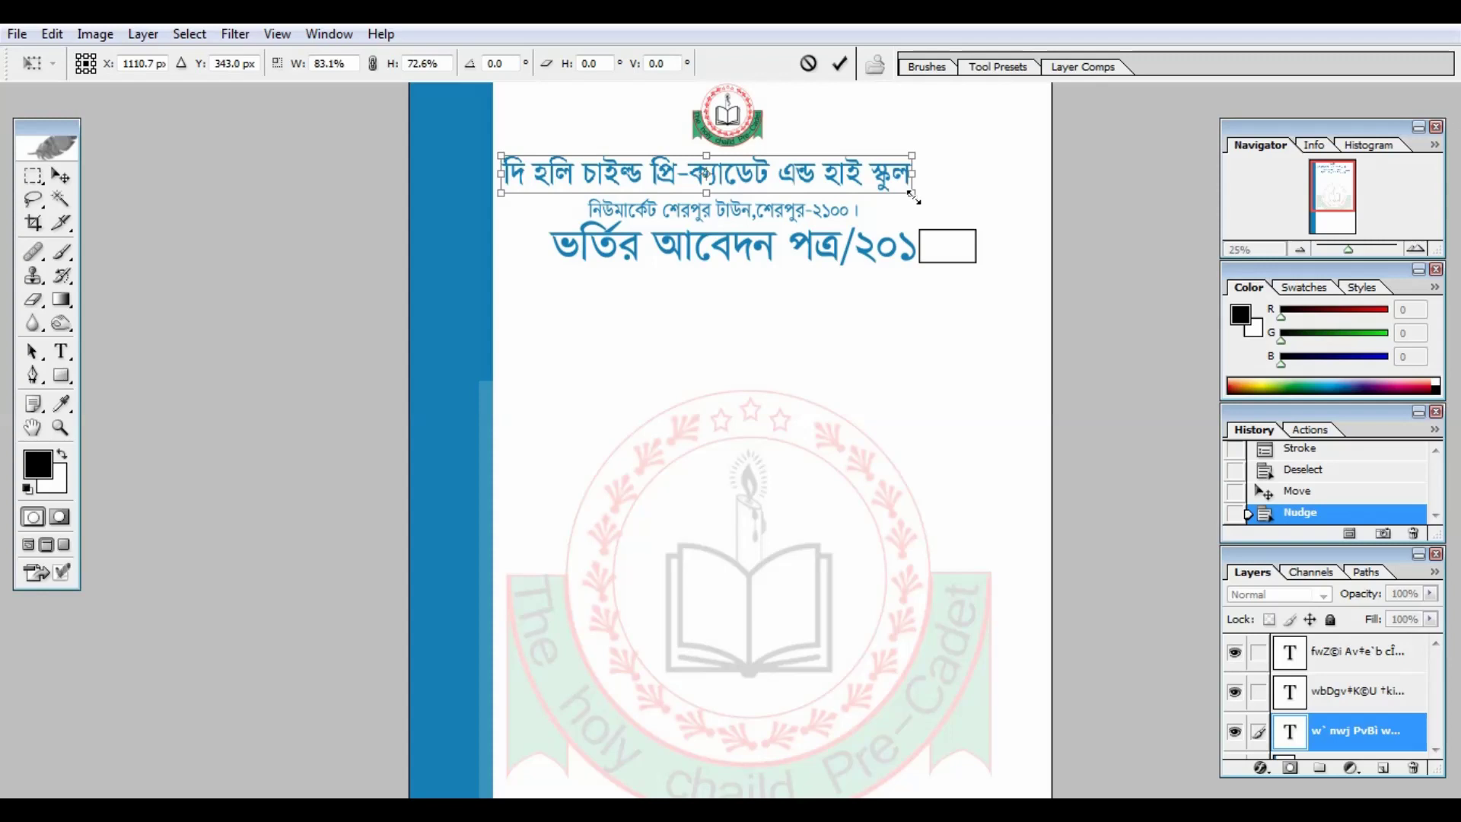
key(Return)
key(ctrl+minus)
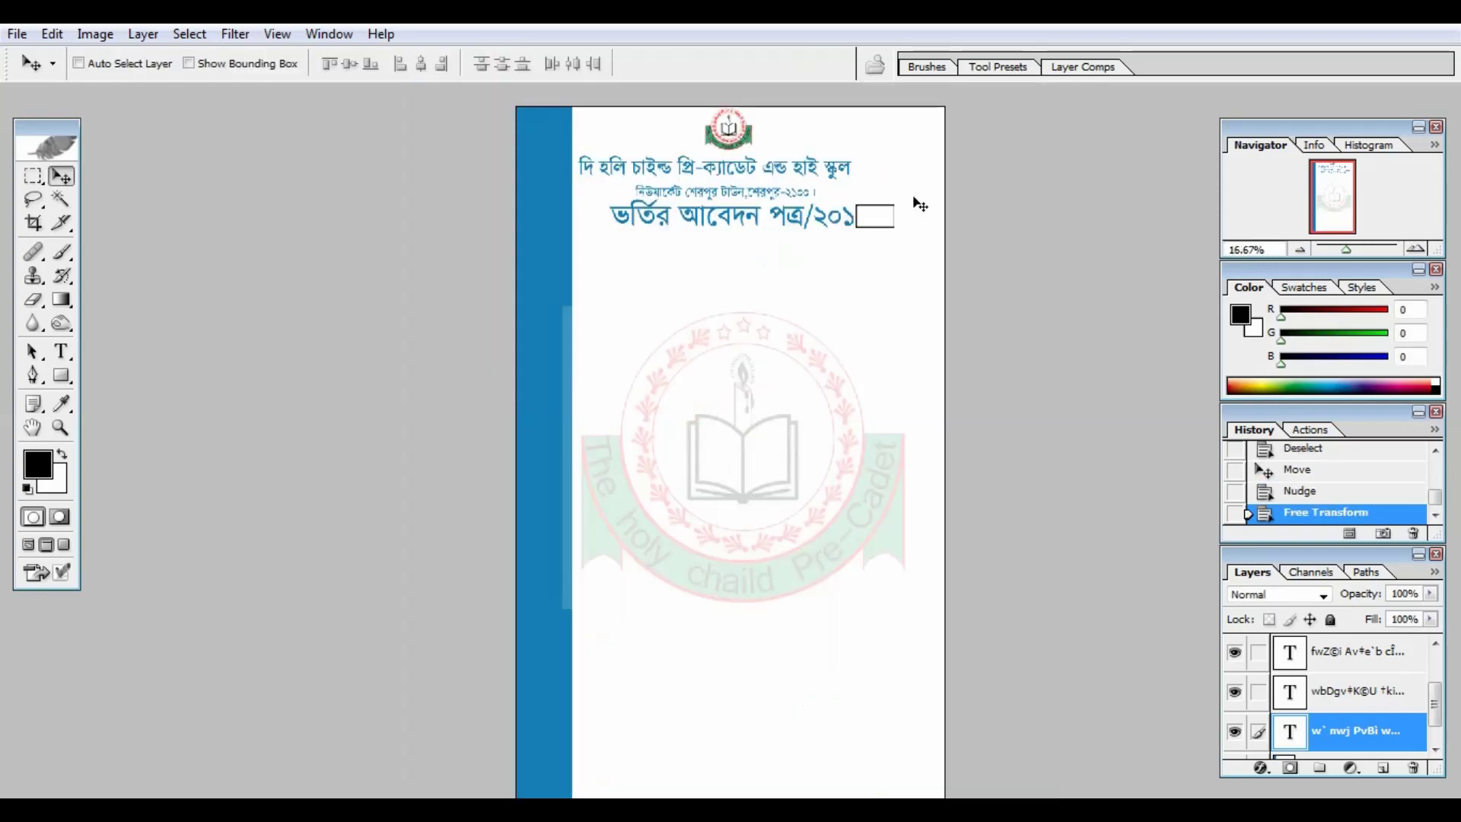
key(ctrl+plus)
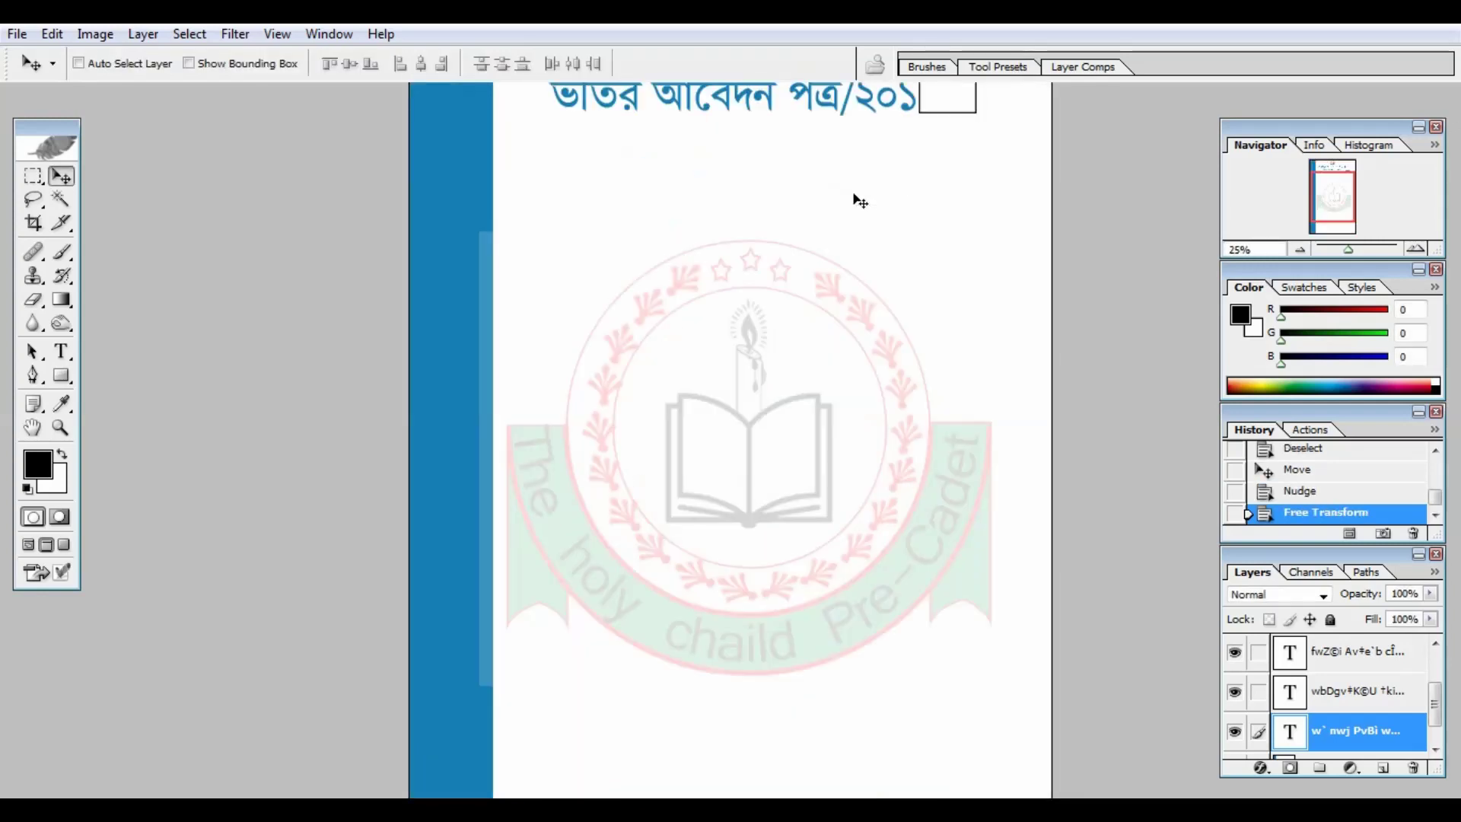
drag(792, 211, 772, 472)
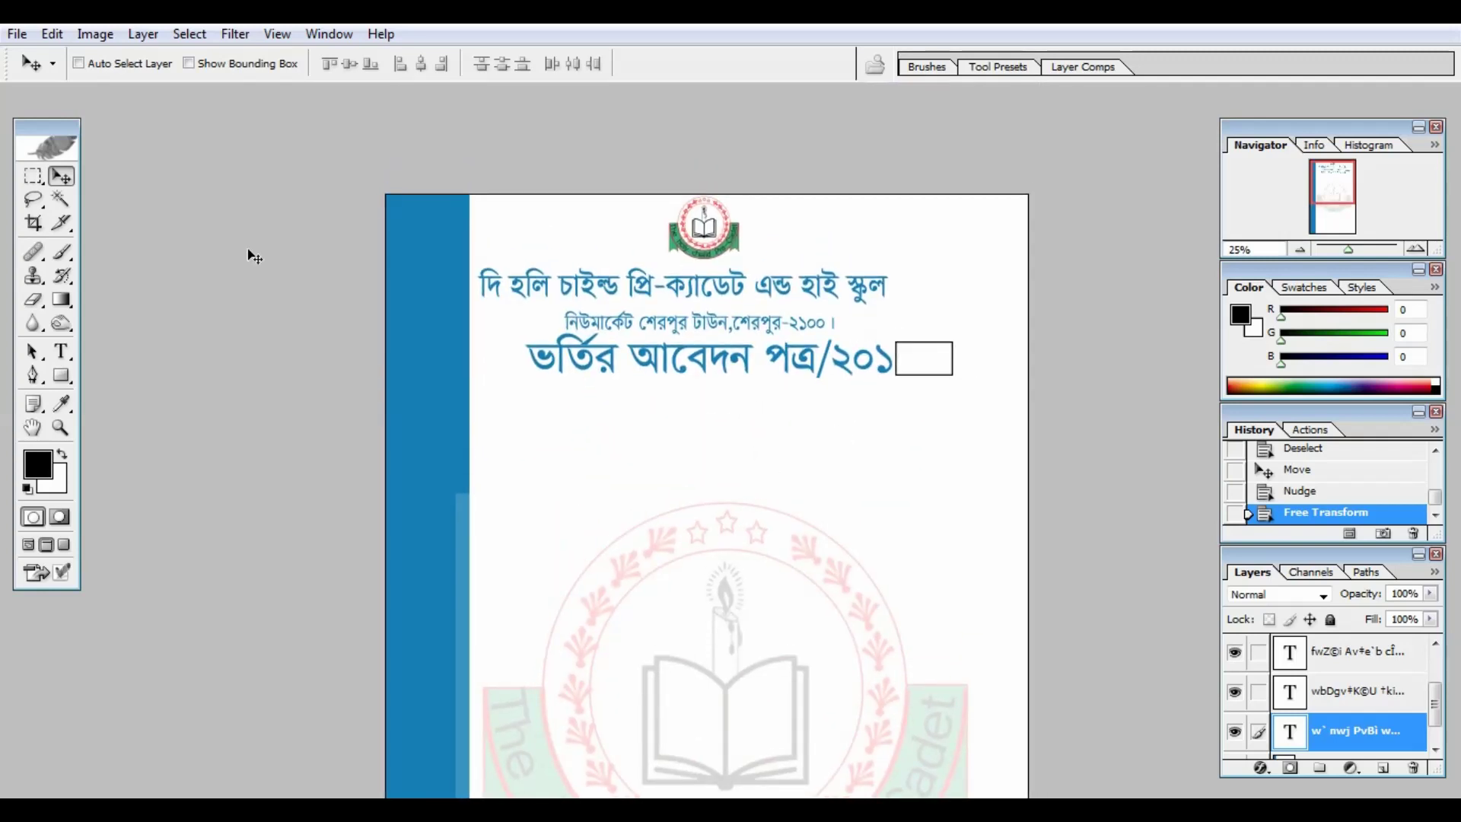
Set the entire school-name title line to Bold at 32.49 pt and commit
click(61, 352)
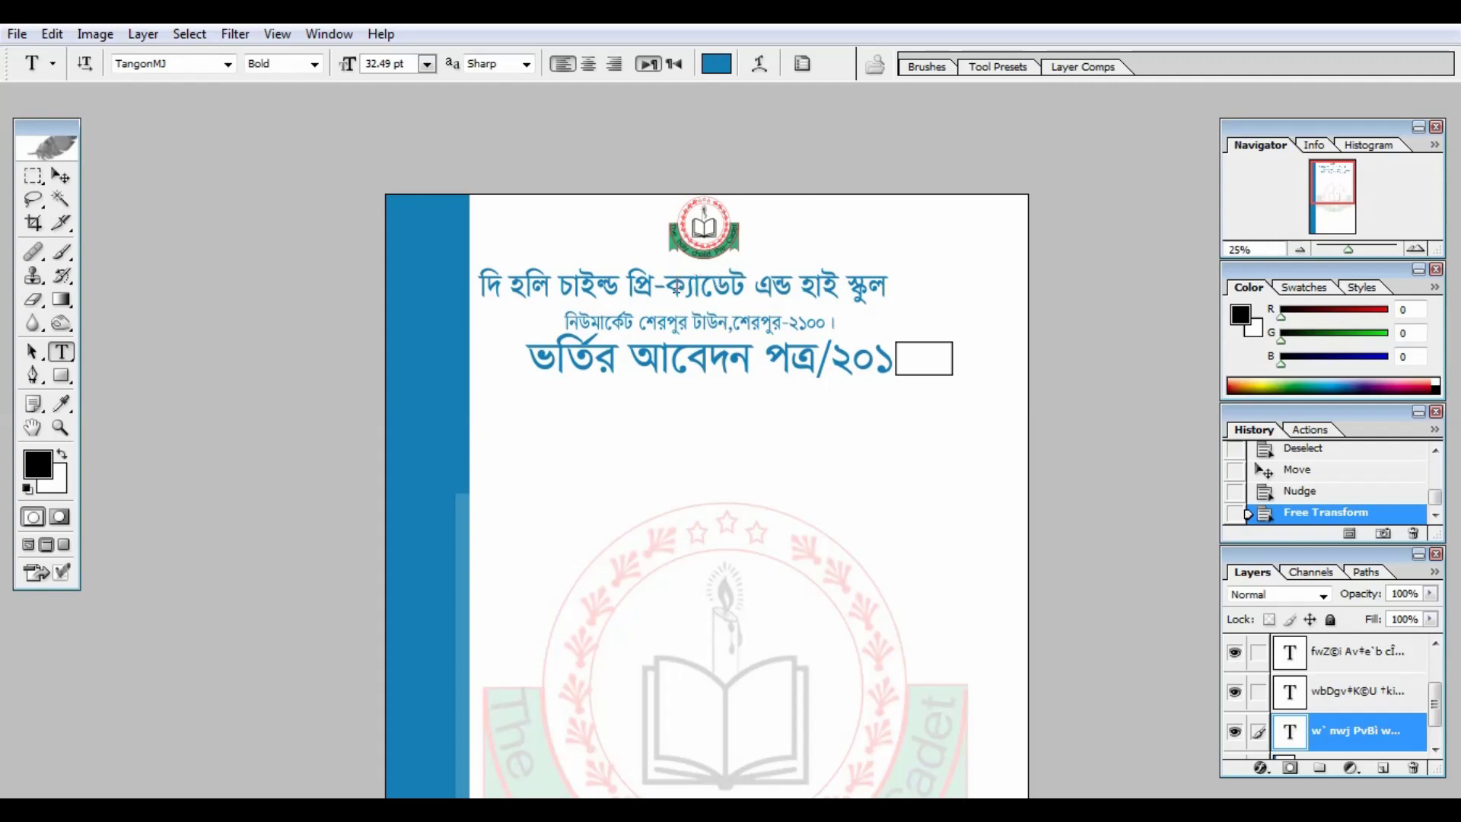
click(676, 288)
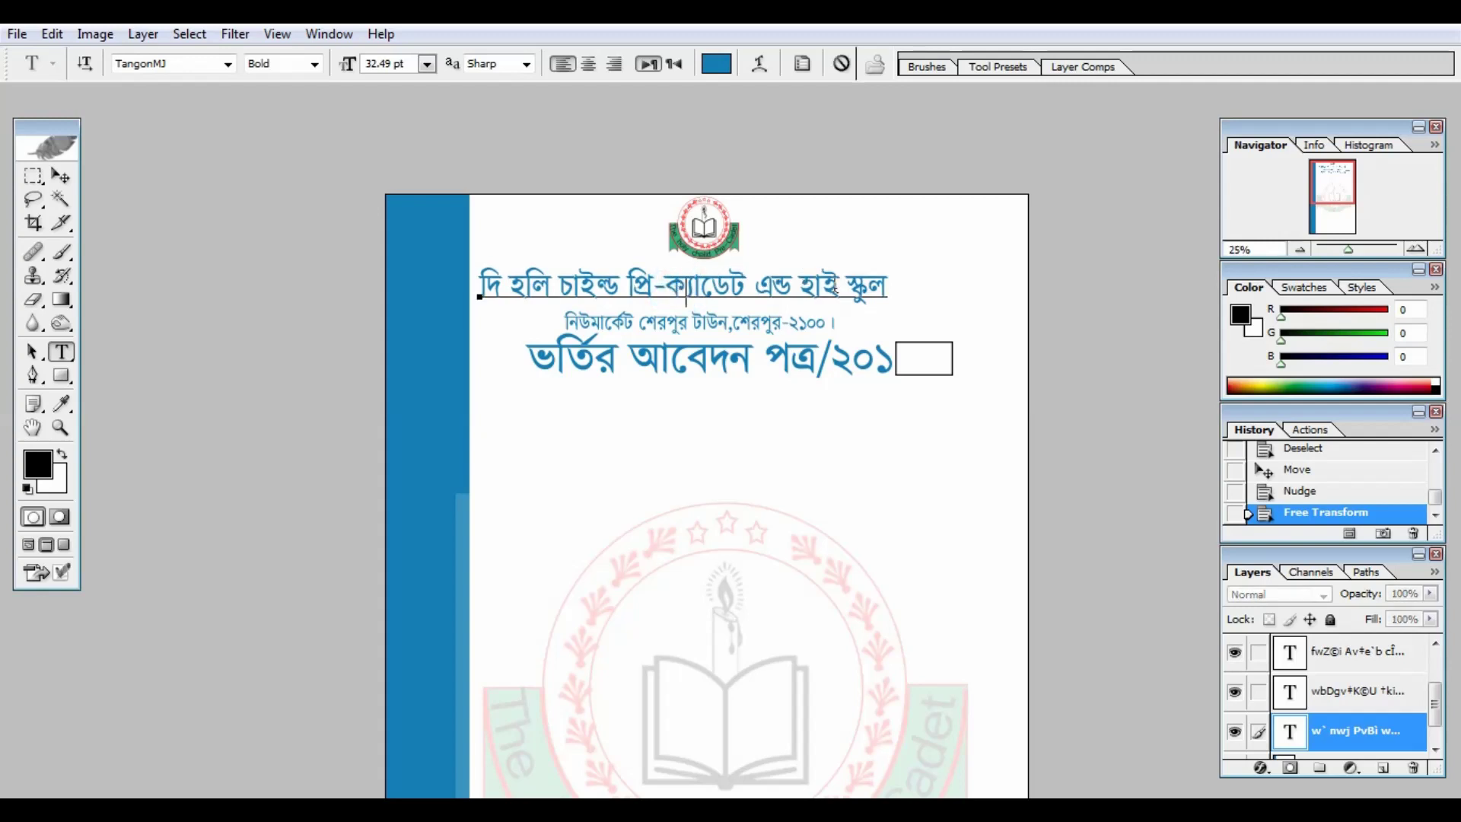
drag(879, 288, 480, 290)
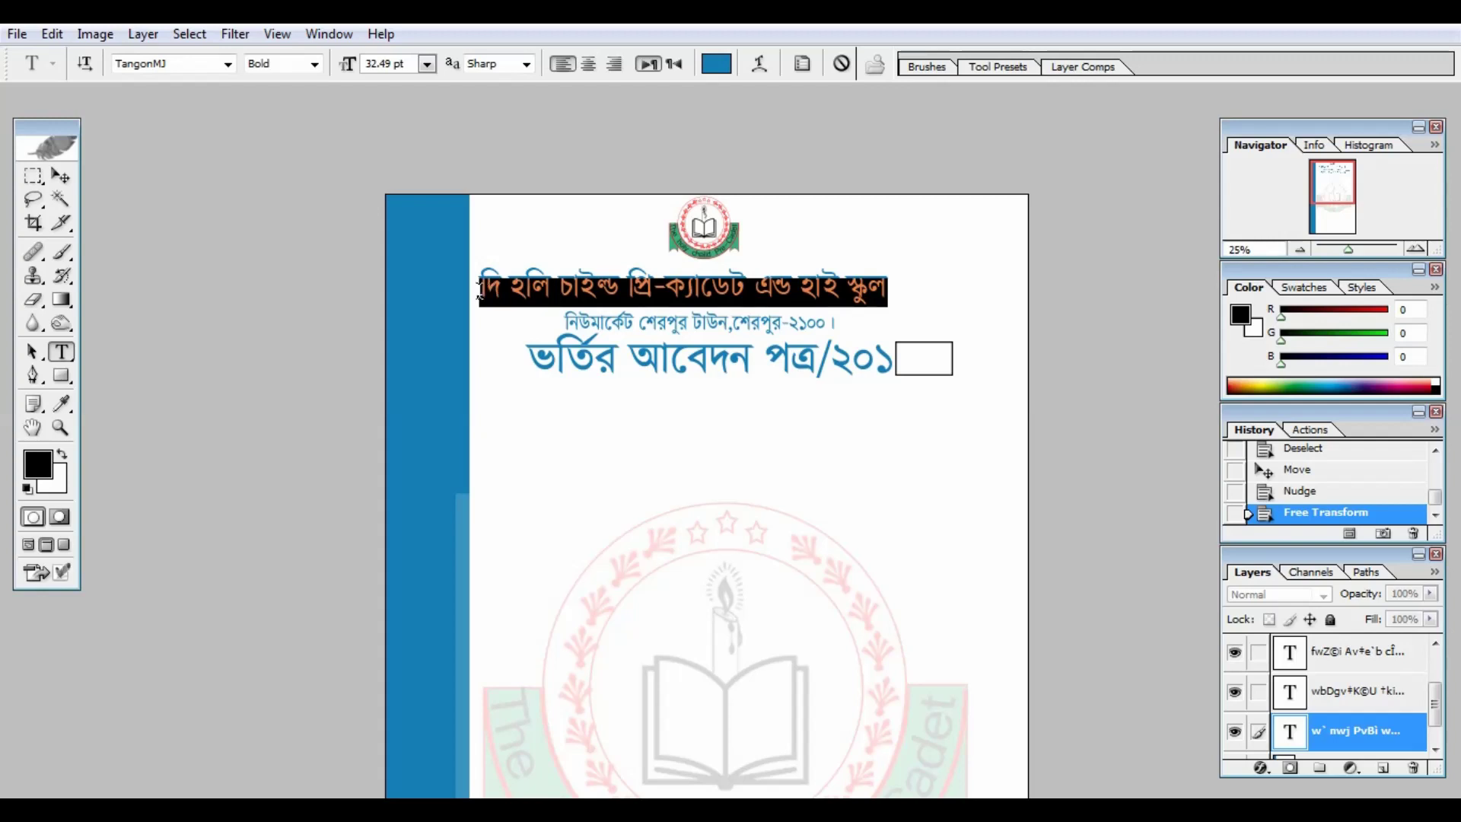
click(313, 66)
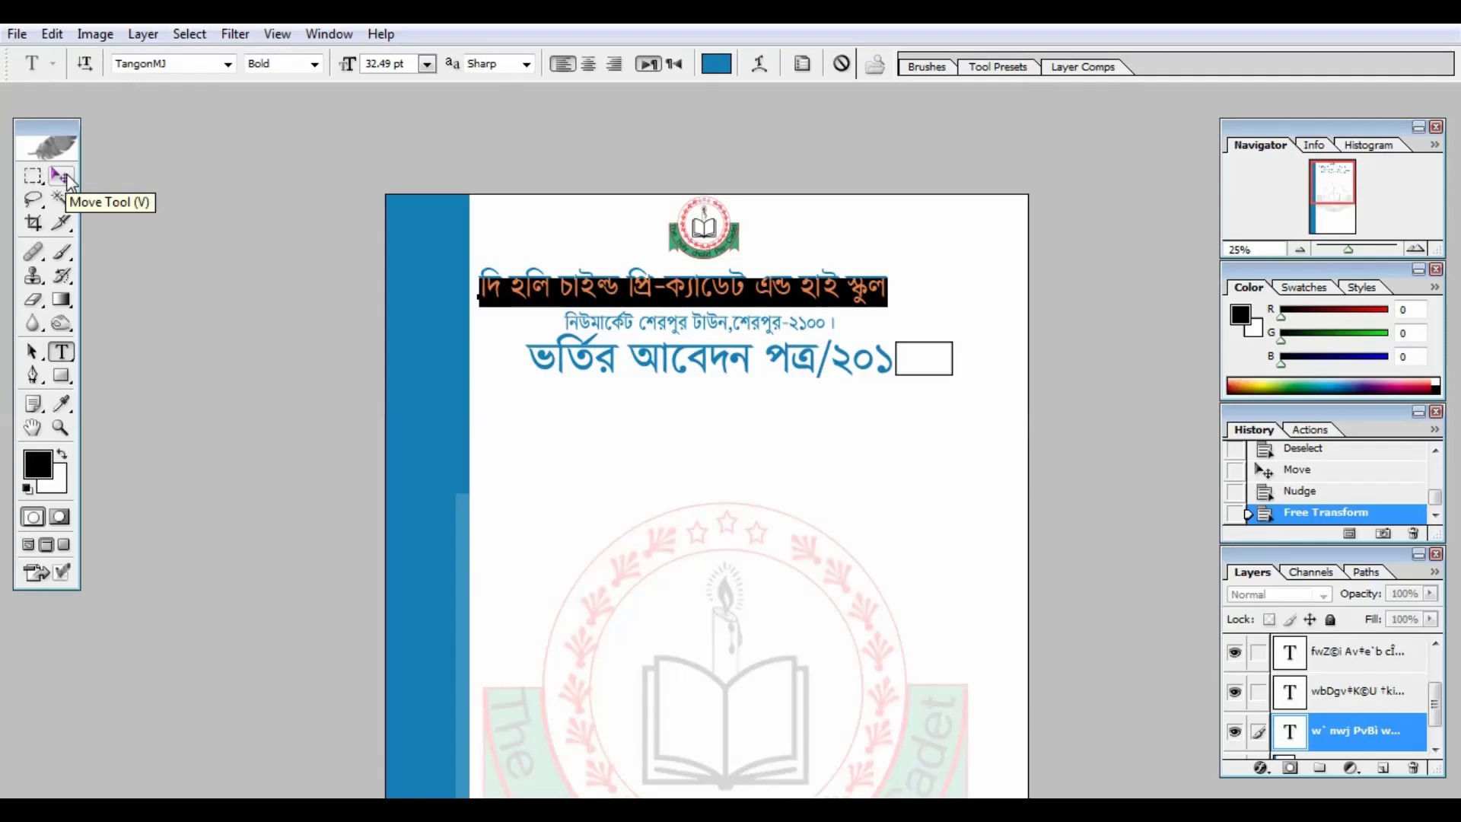
click(61, 176)
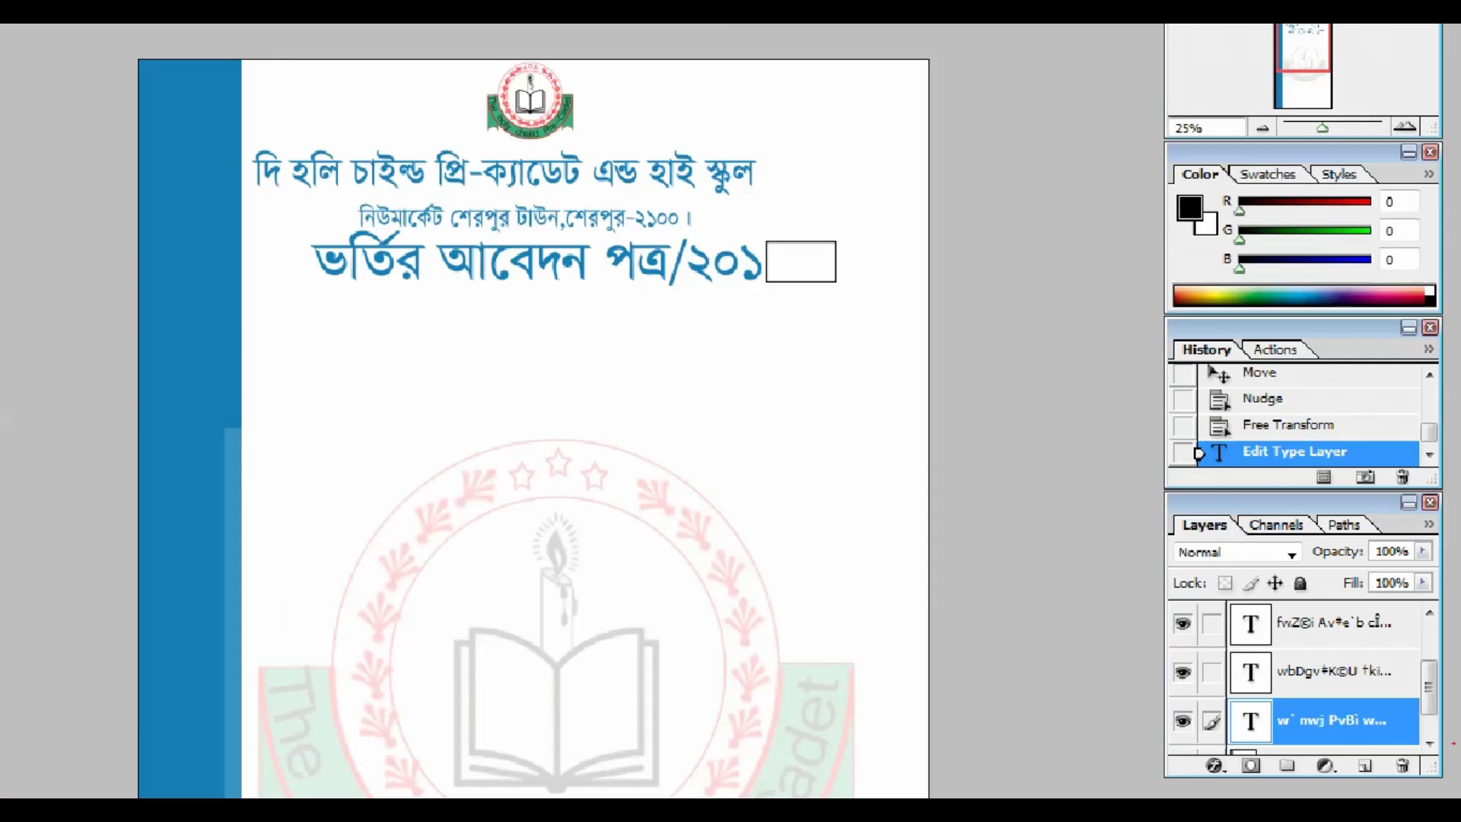
On the Background layer, stroke a top-right rectangle with a 5 px black outline
click(1432, 745)
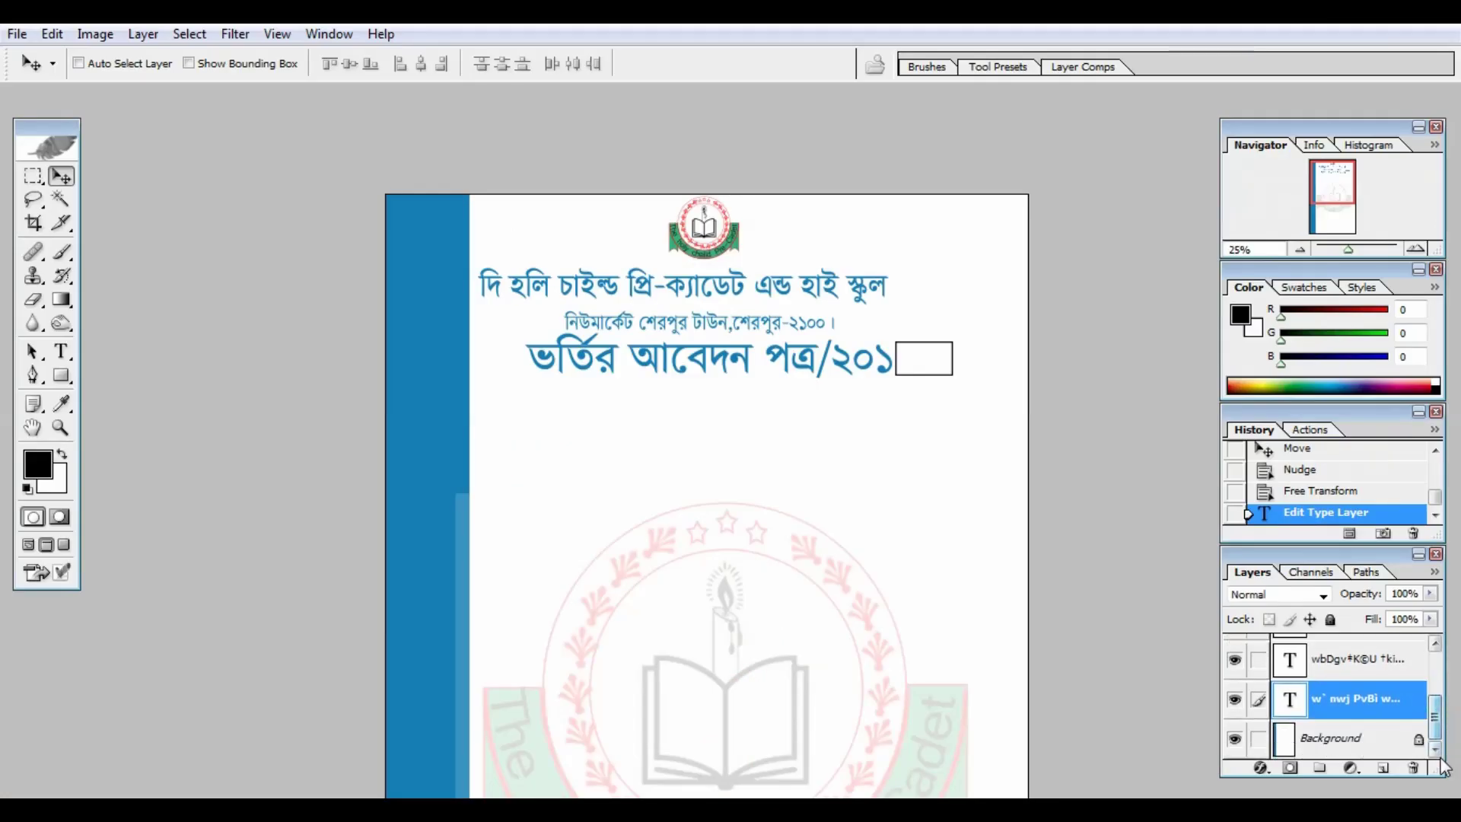
click(1347, 738)
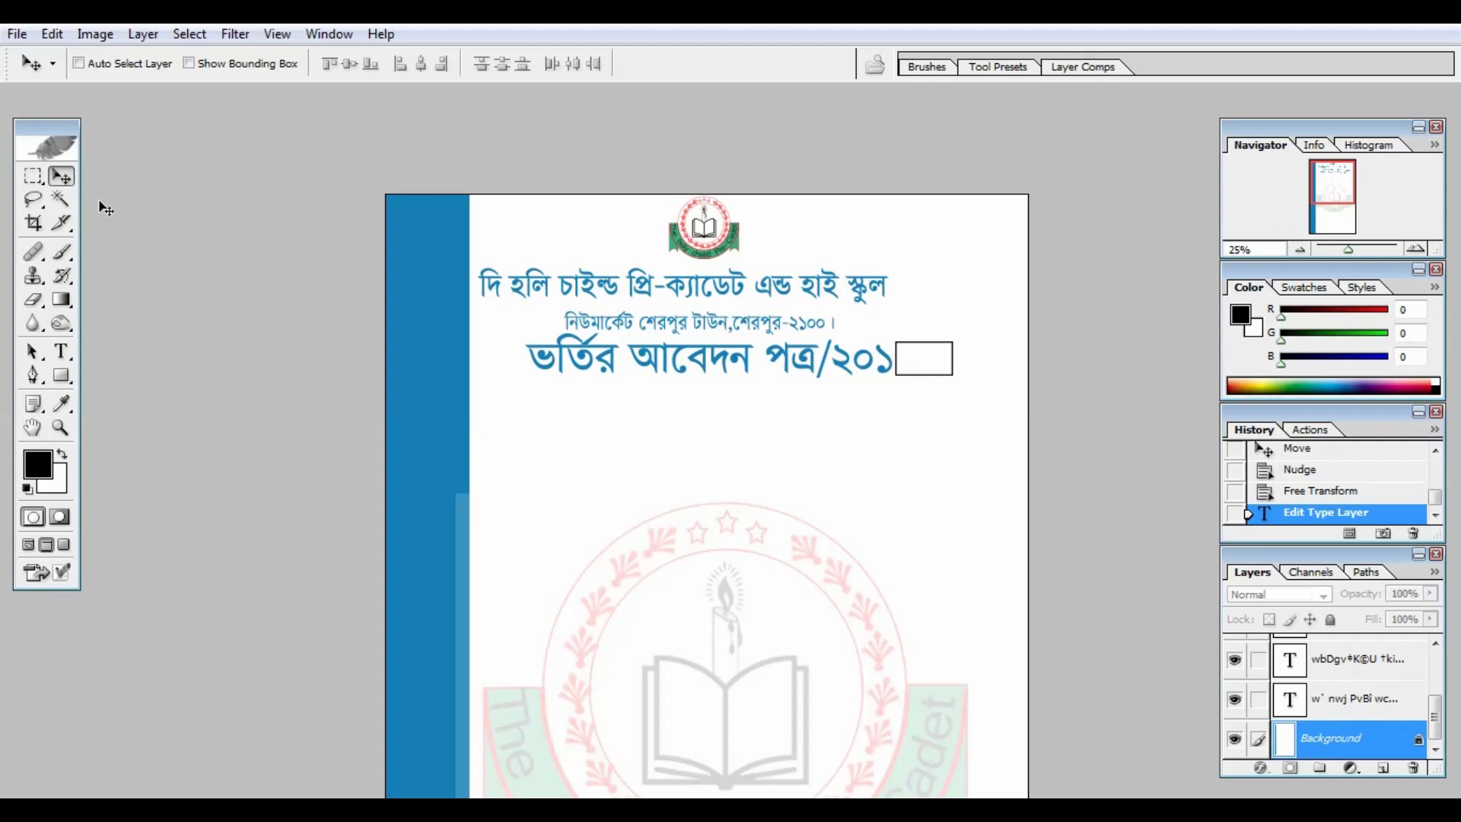
click(32, 178)
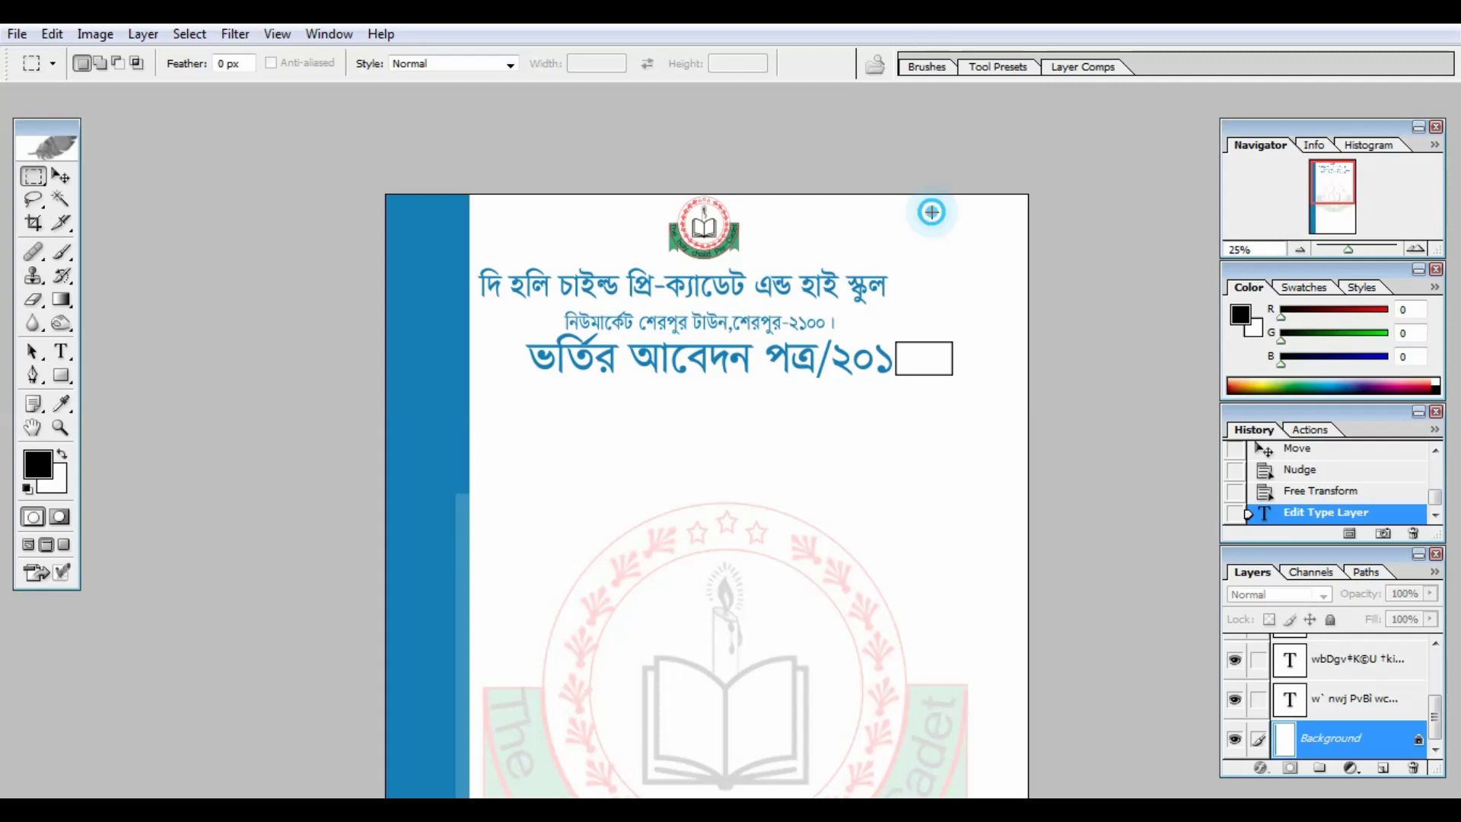
drag(932, 222, 1019, 332)
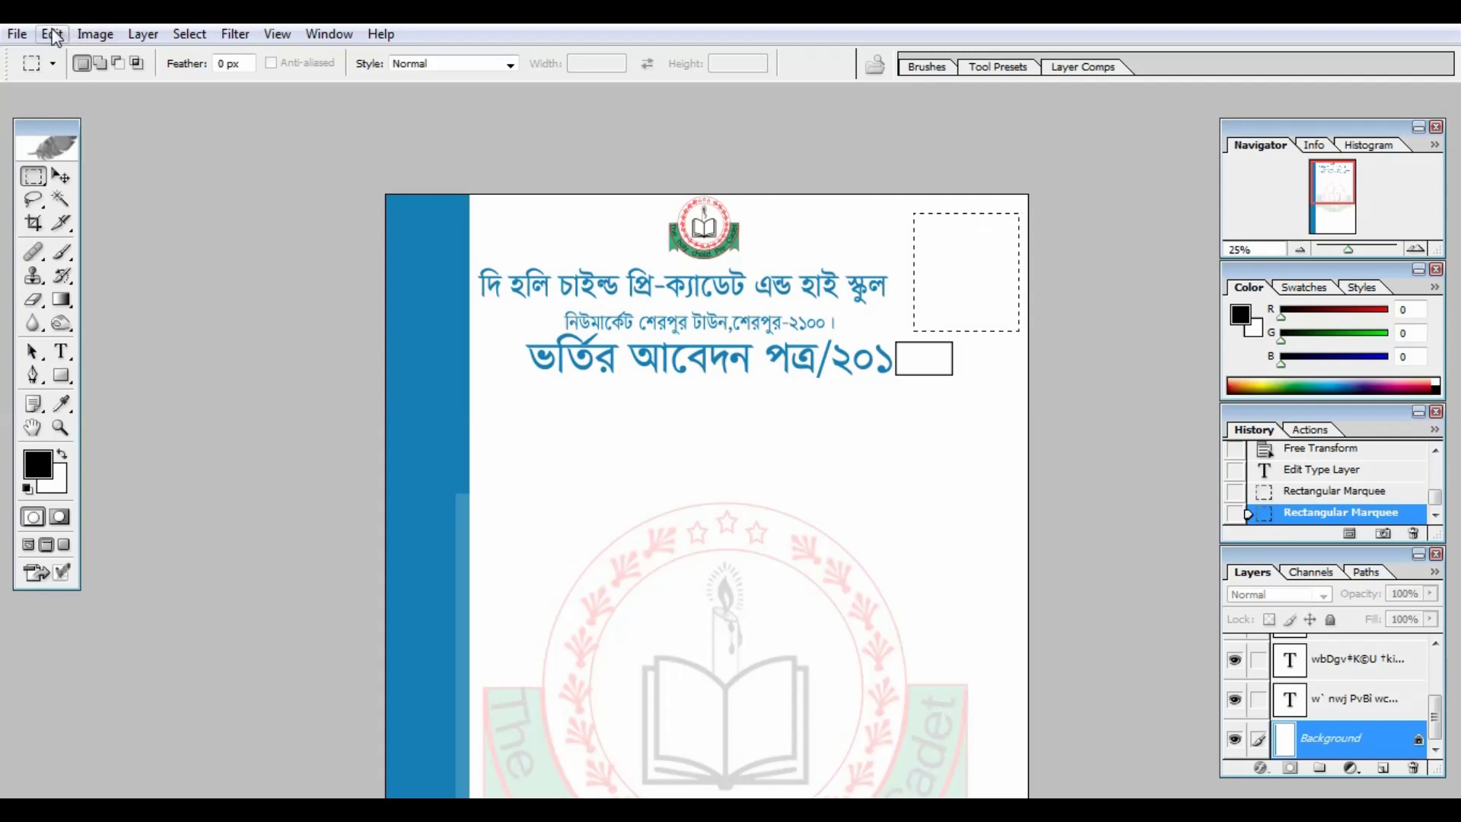
click(52, 34)
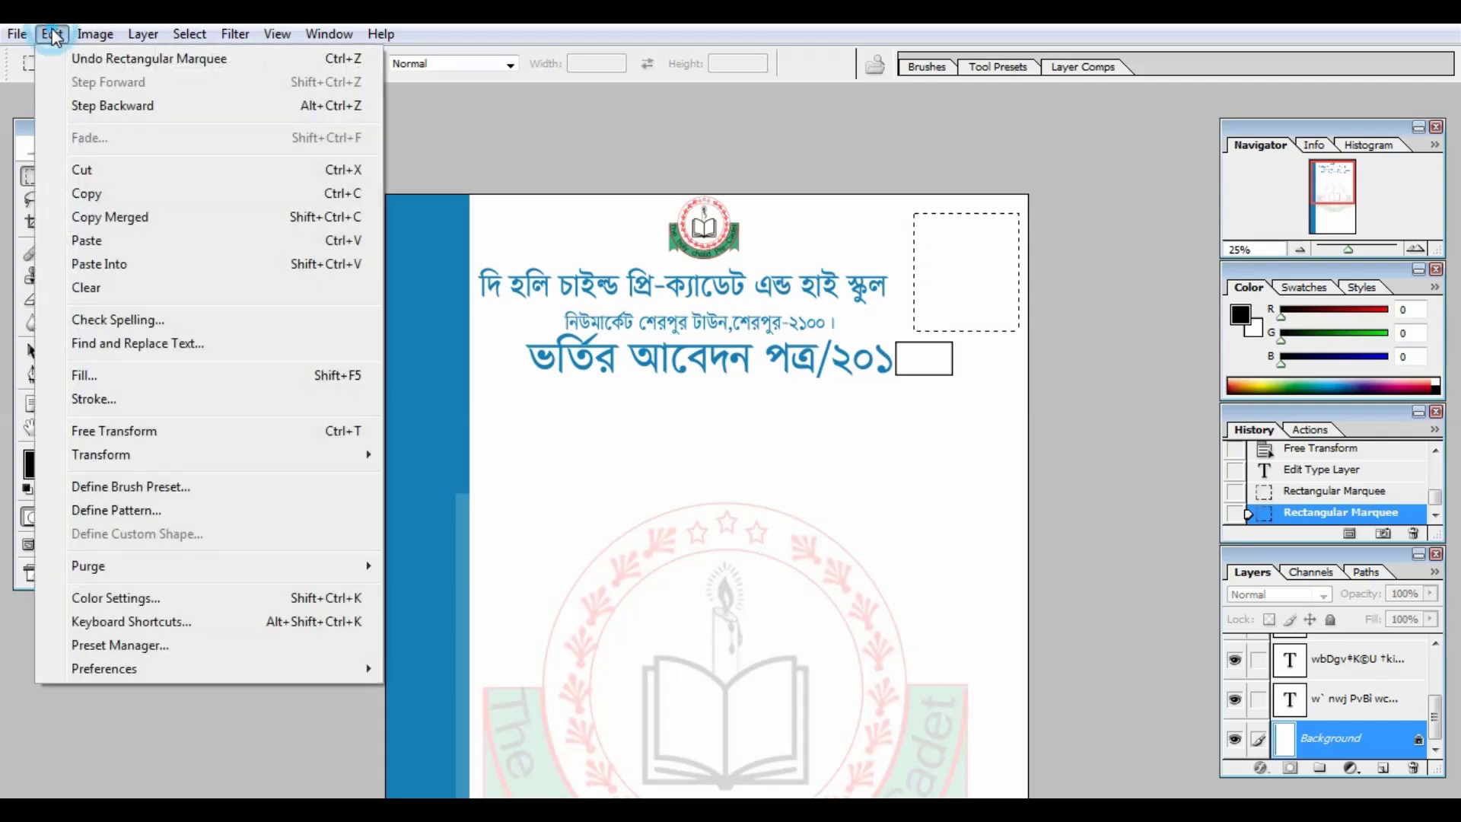
click(94, 400)
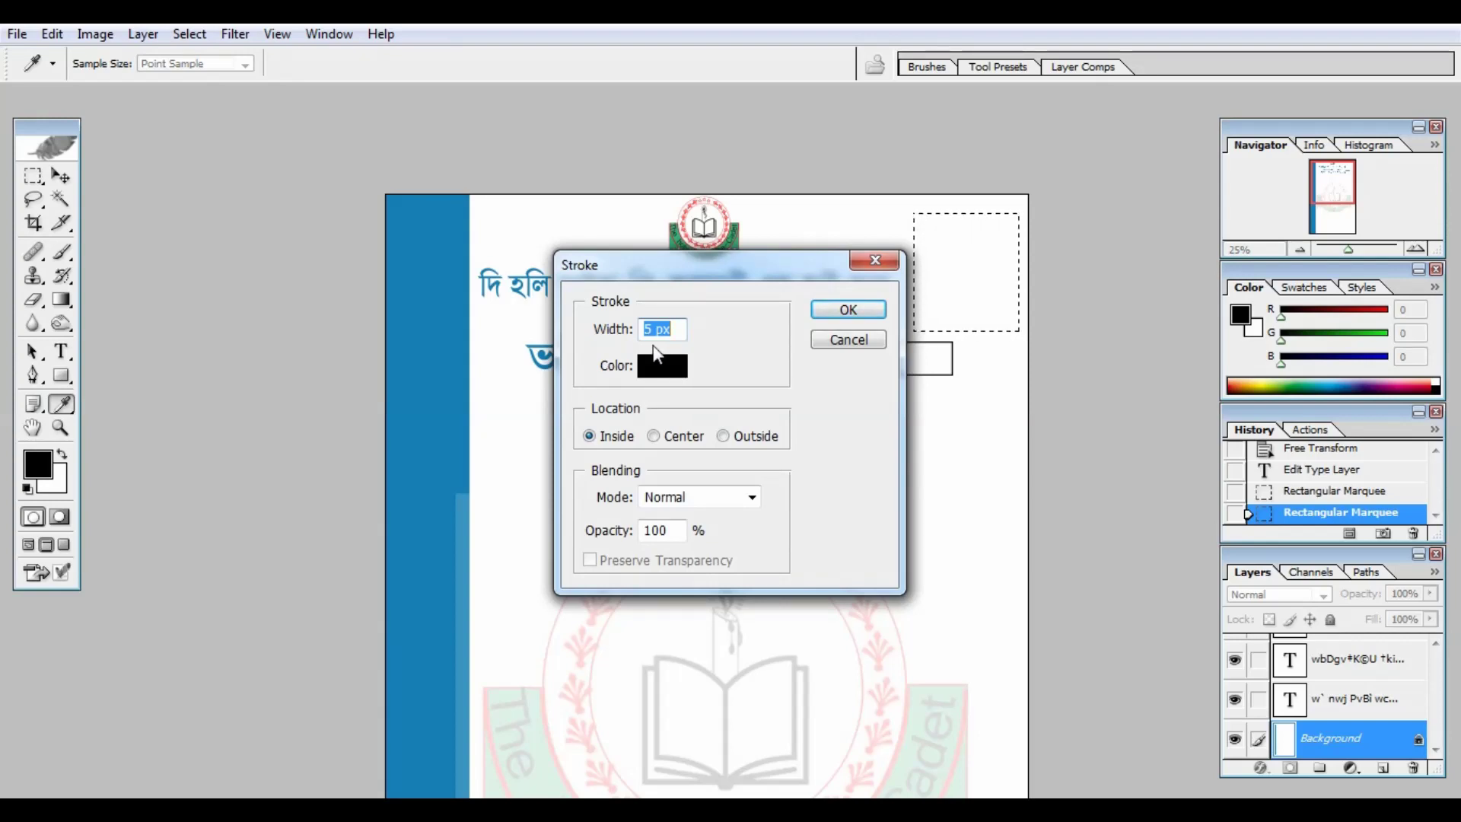
click(843, 315)
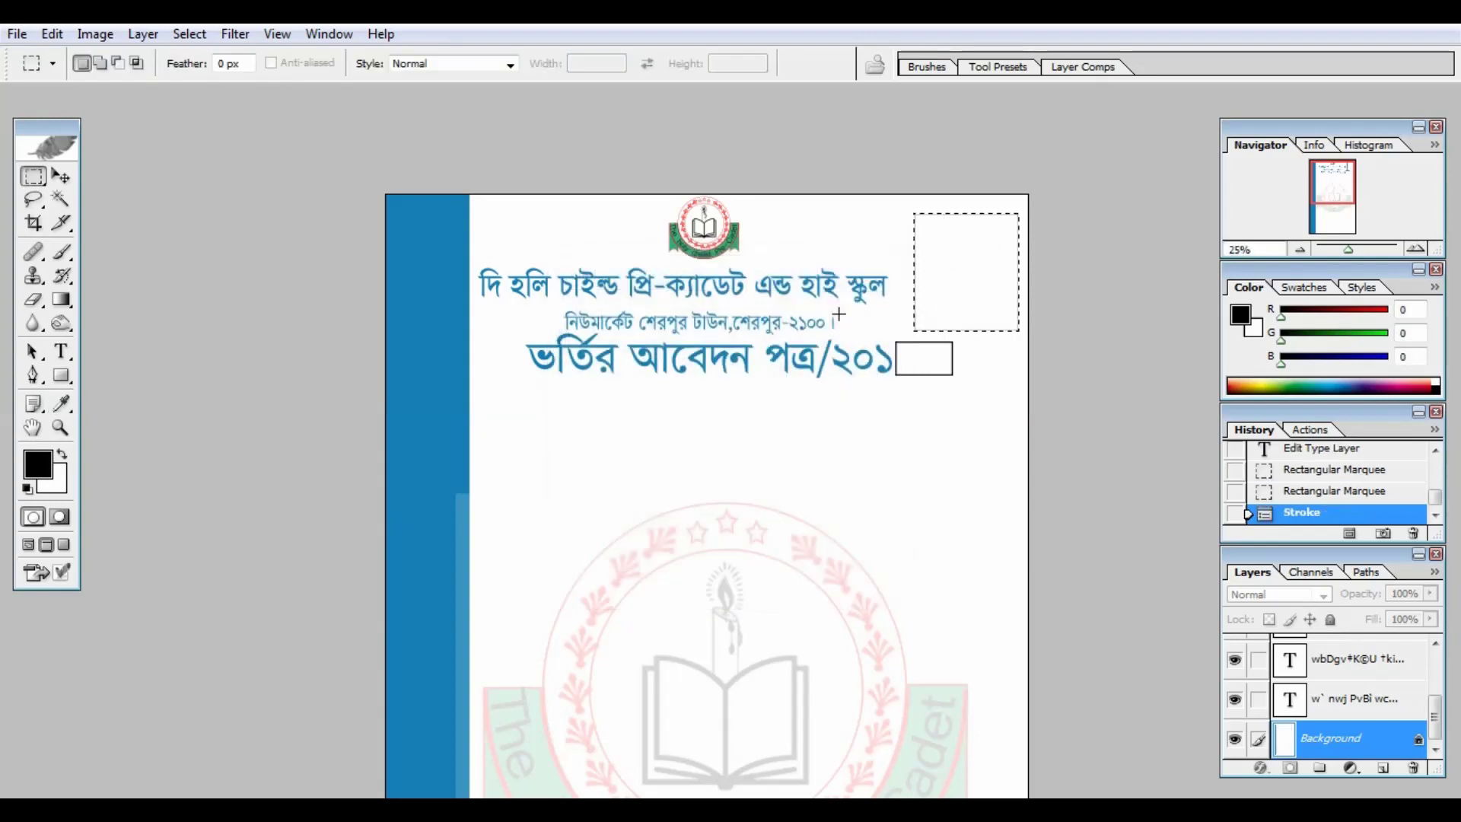
key(ctrl+d)
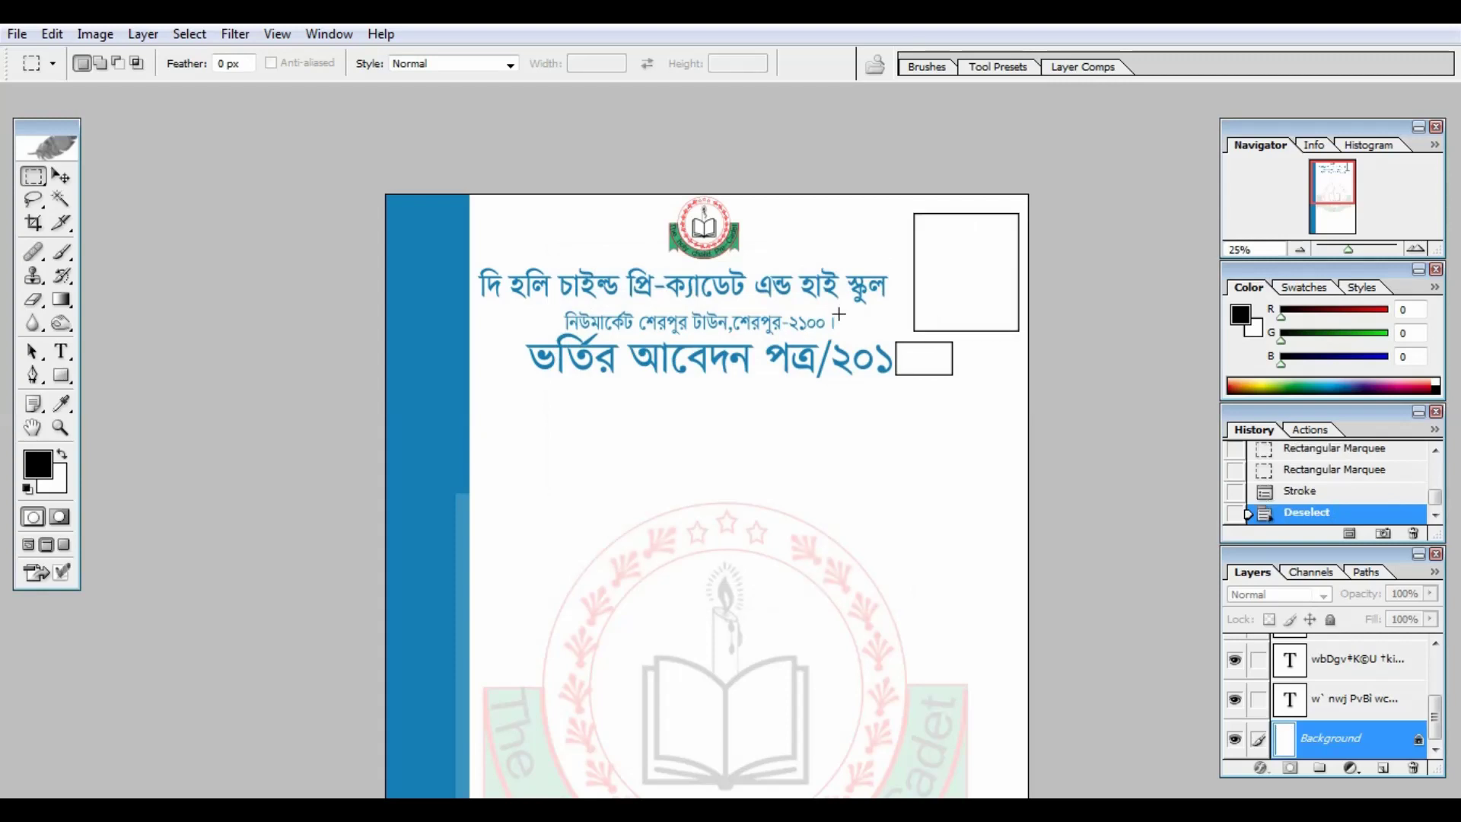
key(ctrl+plus)
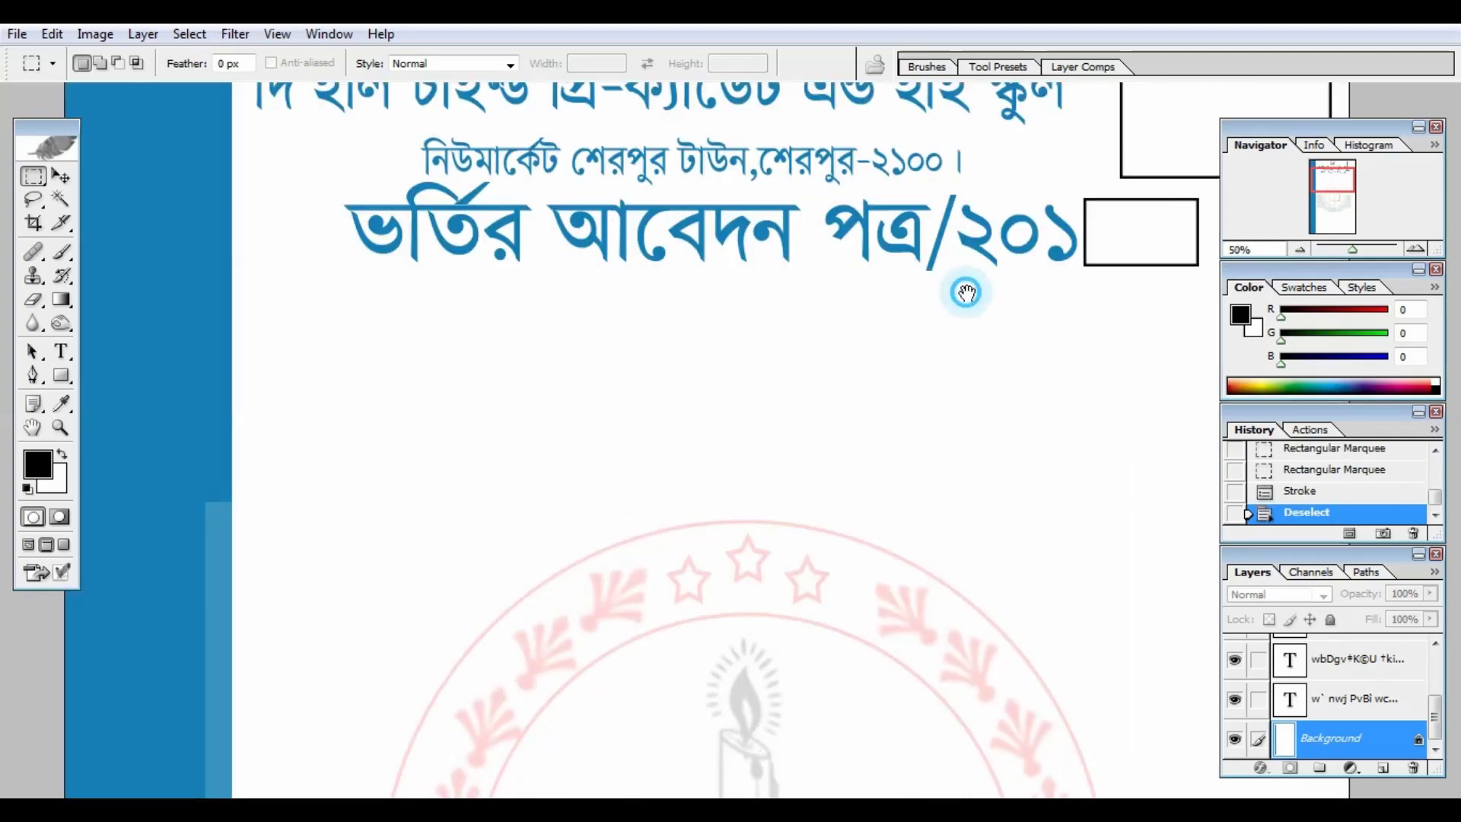
Type ছবি inside the photo box and scale it down to about 21 pt
drag(966, 293, 721, 477)
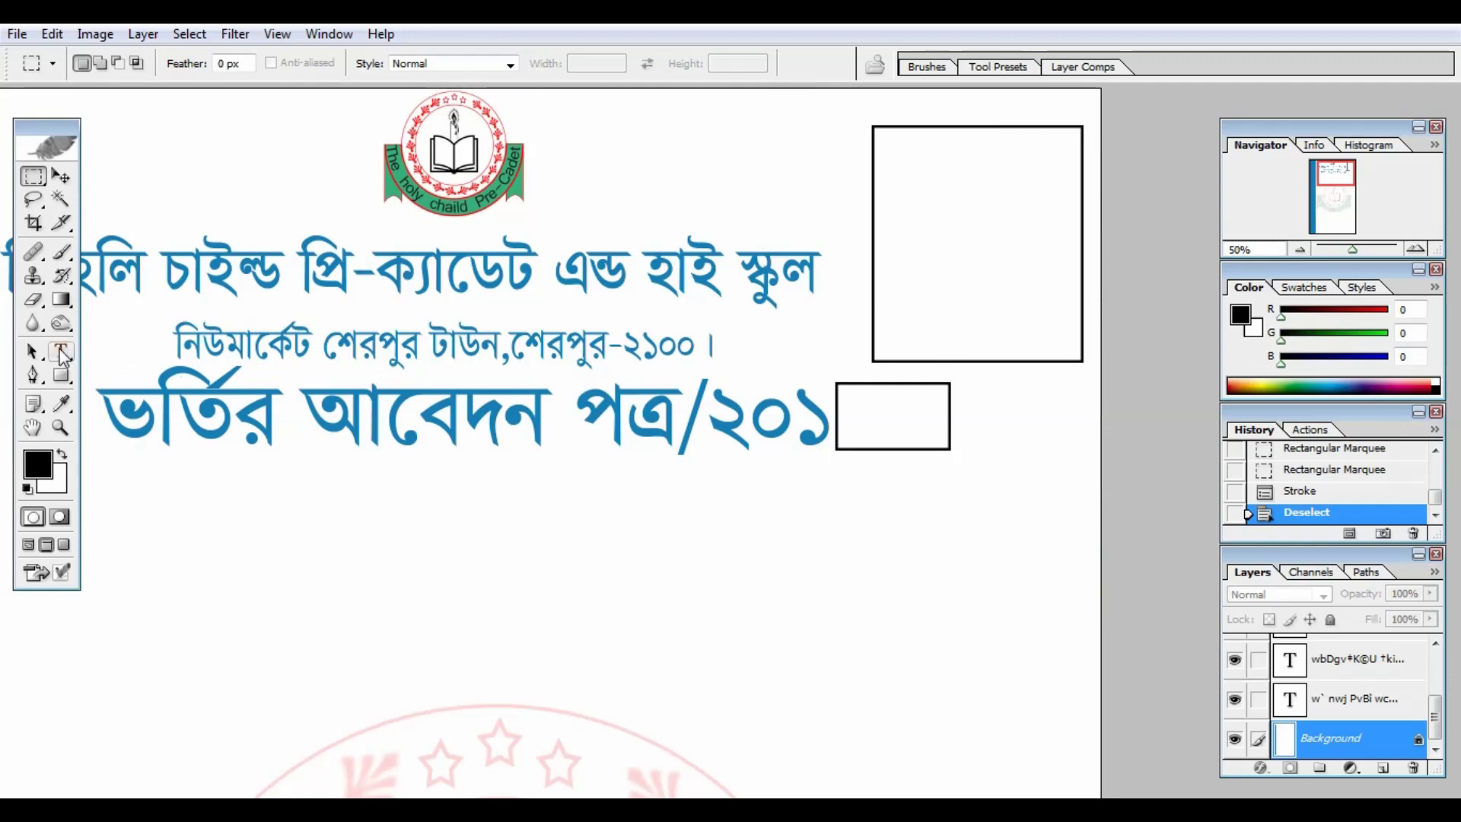
click(61, 352)
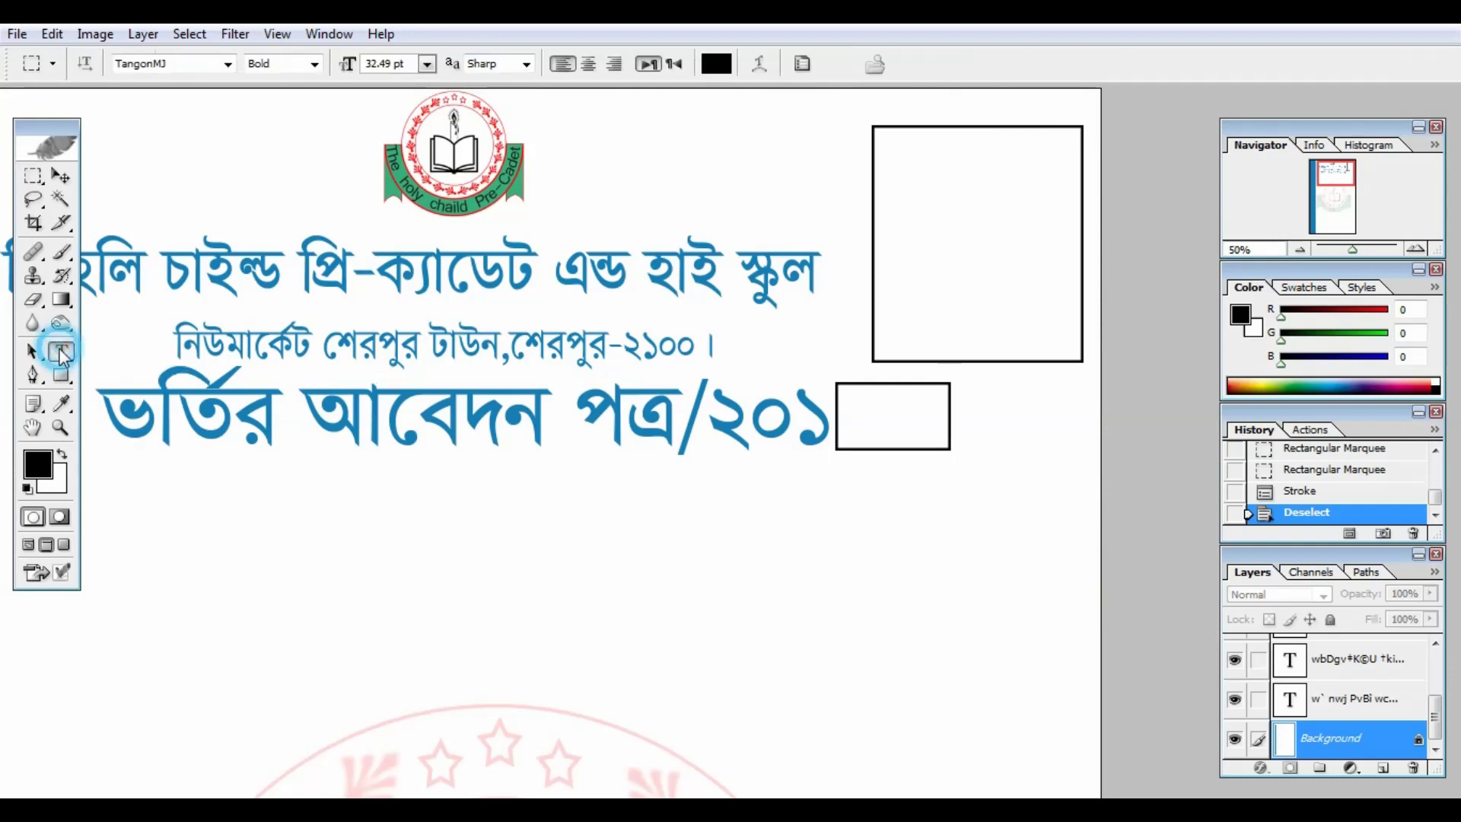
click(911, 253)
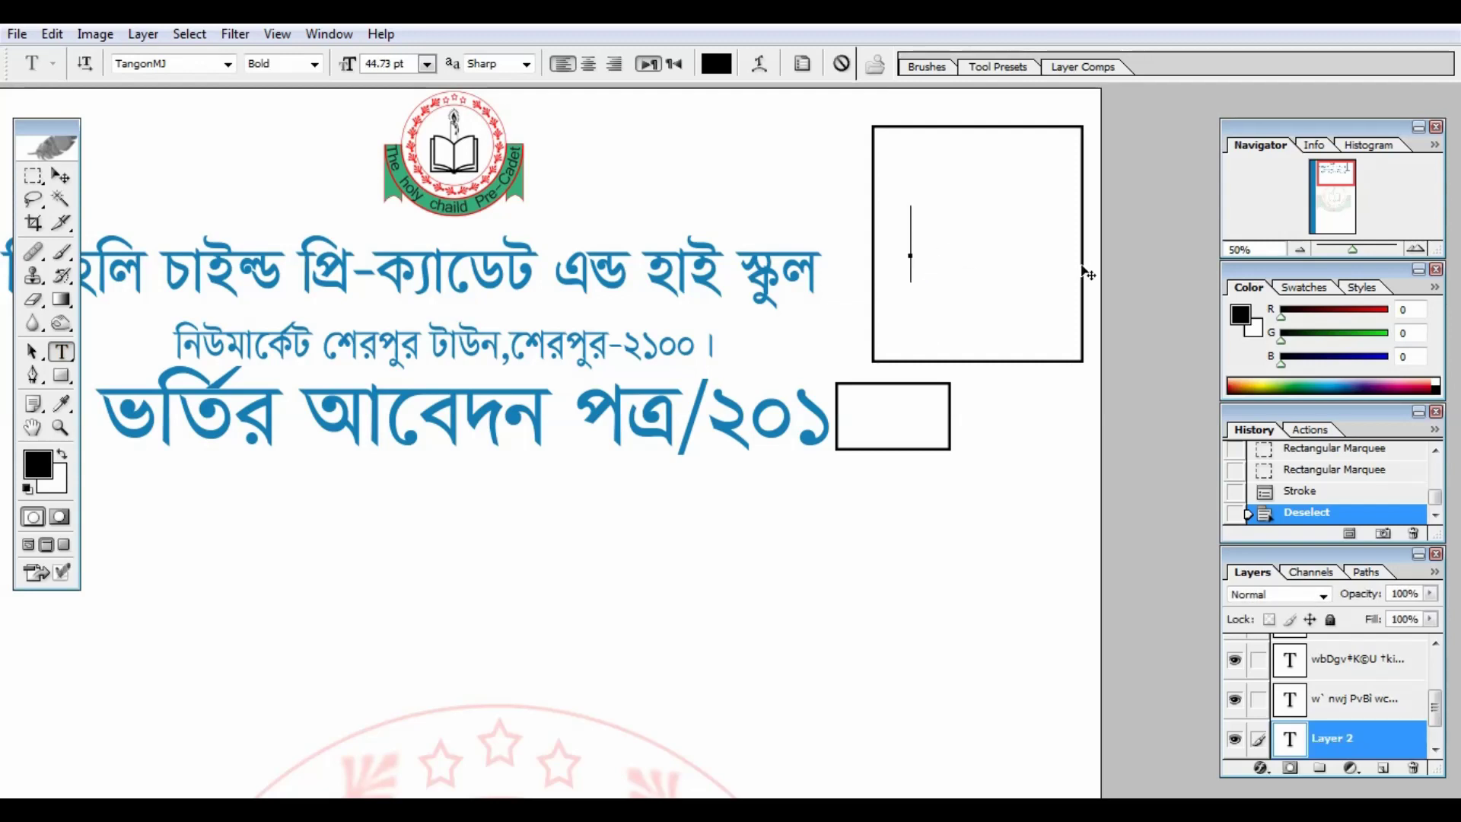
text(জবি)
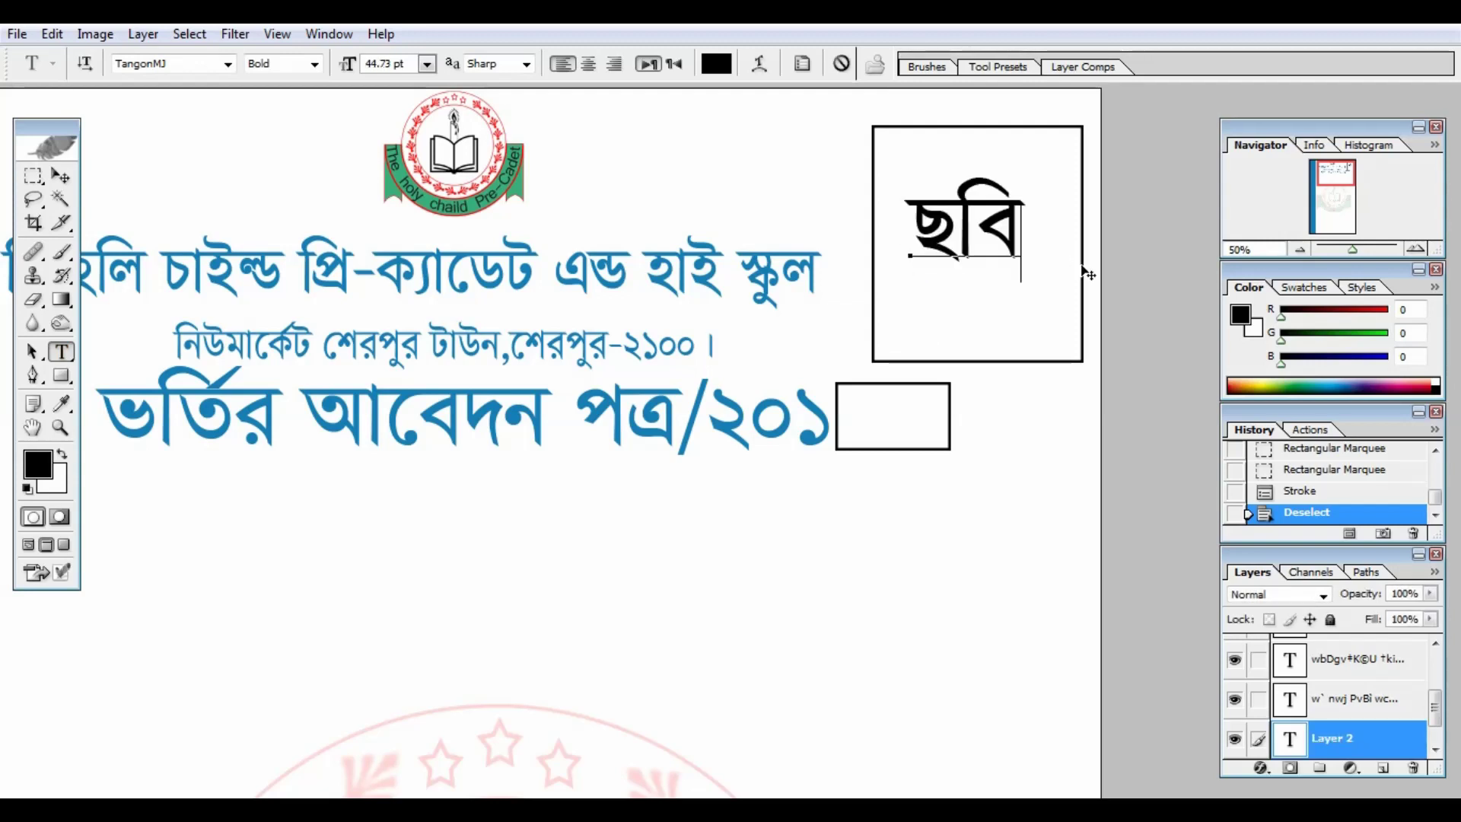
key(ctrl)
drag(1036, 178, 976, 227)
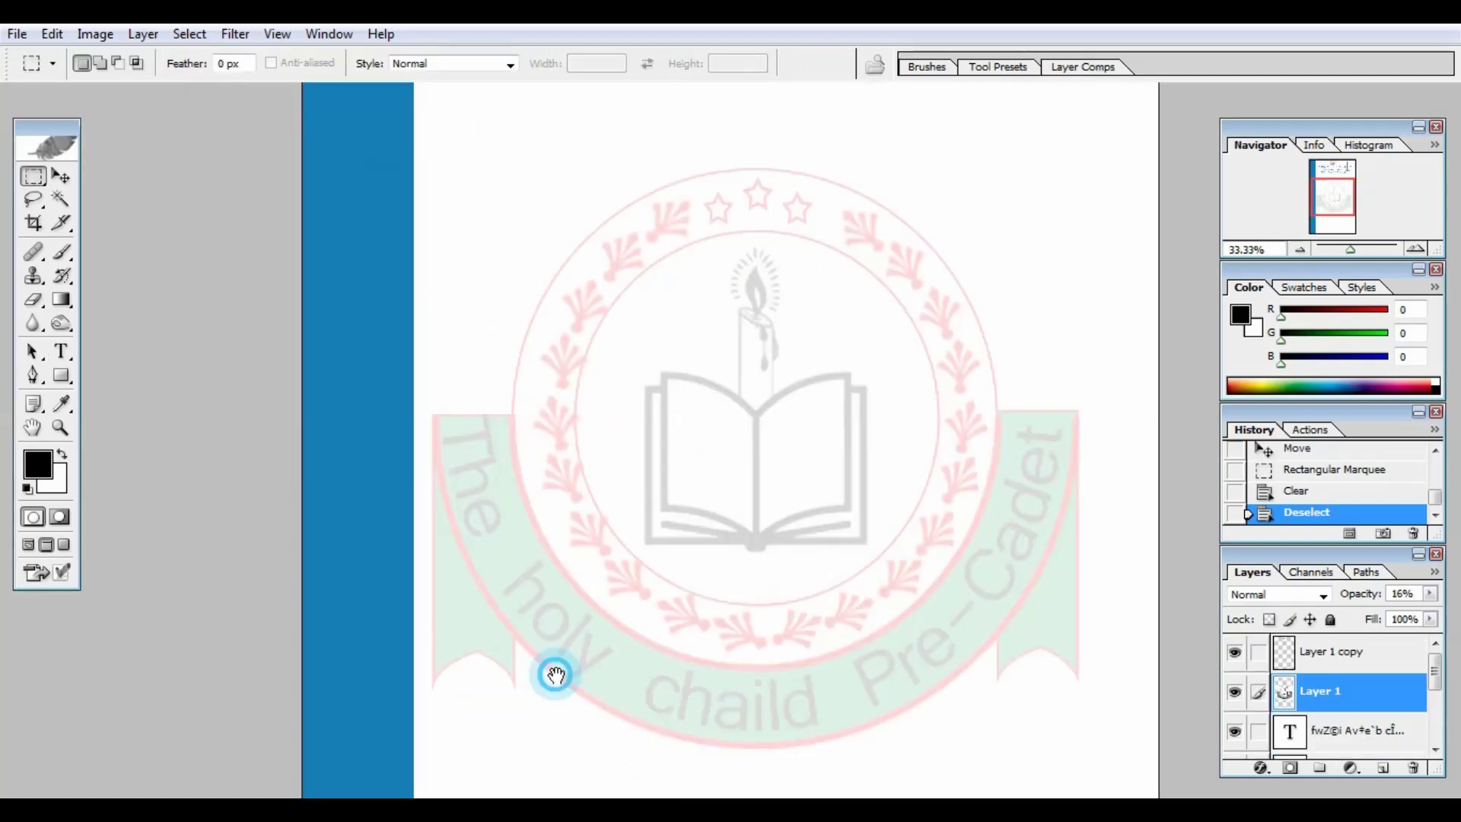
drag(555, 669, 557, 759)
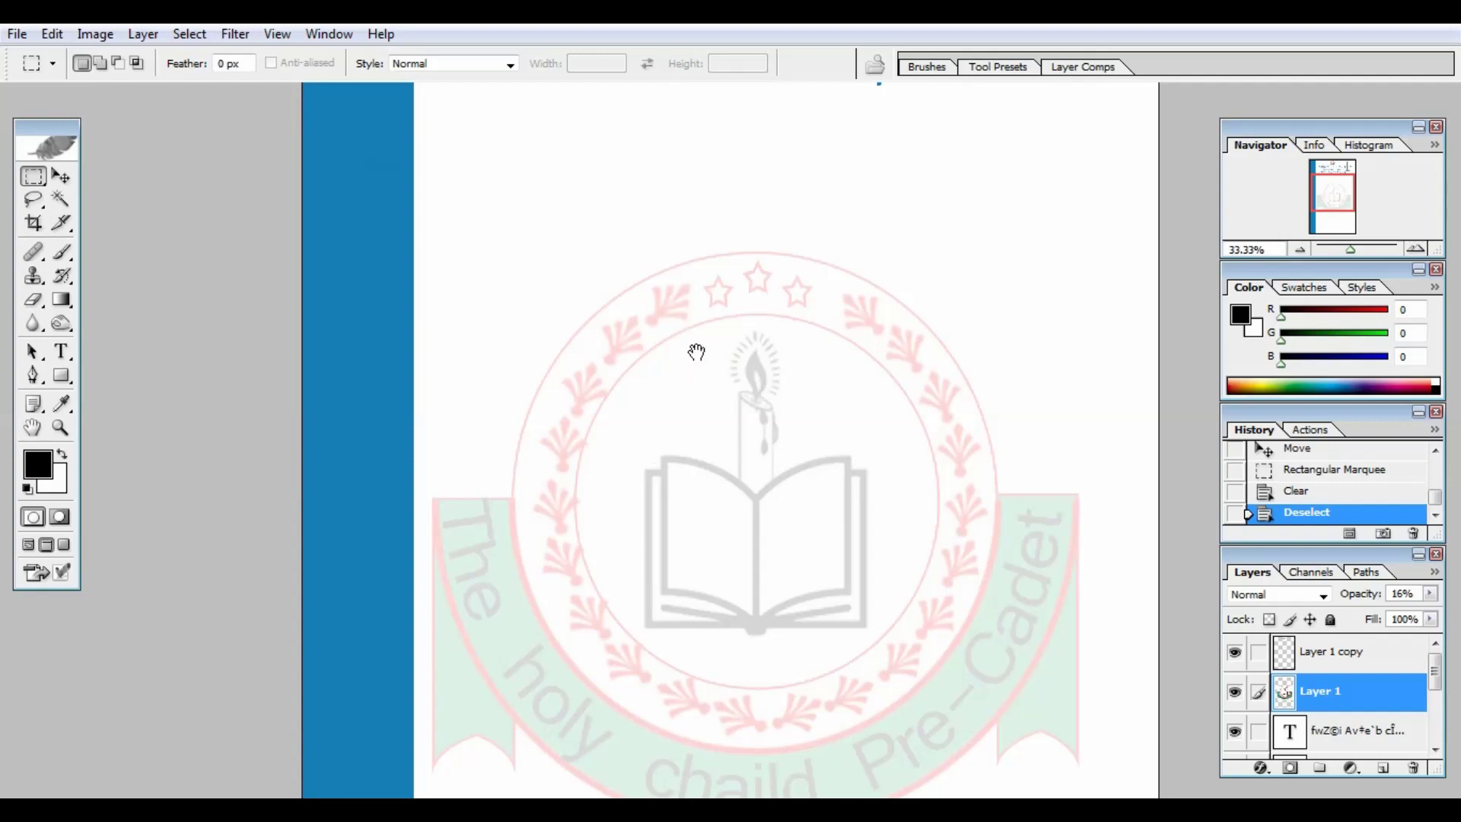
Pick the school-name title layer, nudge it, and drag a copy below the form heading
drag(694, 348, 678, 603)
scroll(724, 414, up, 2)
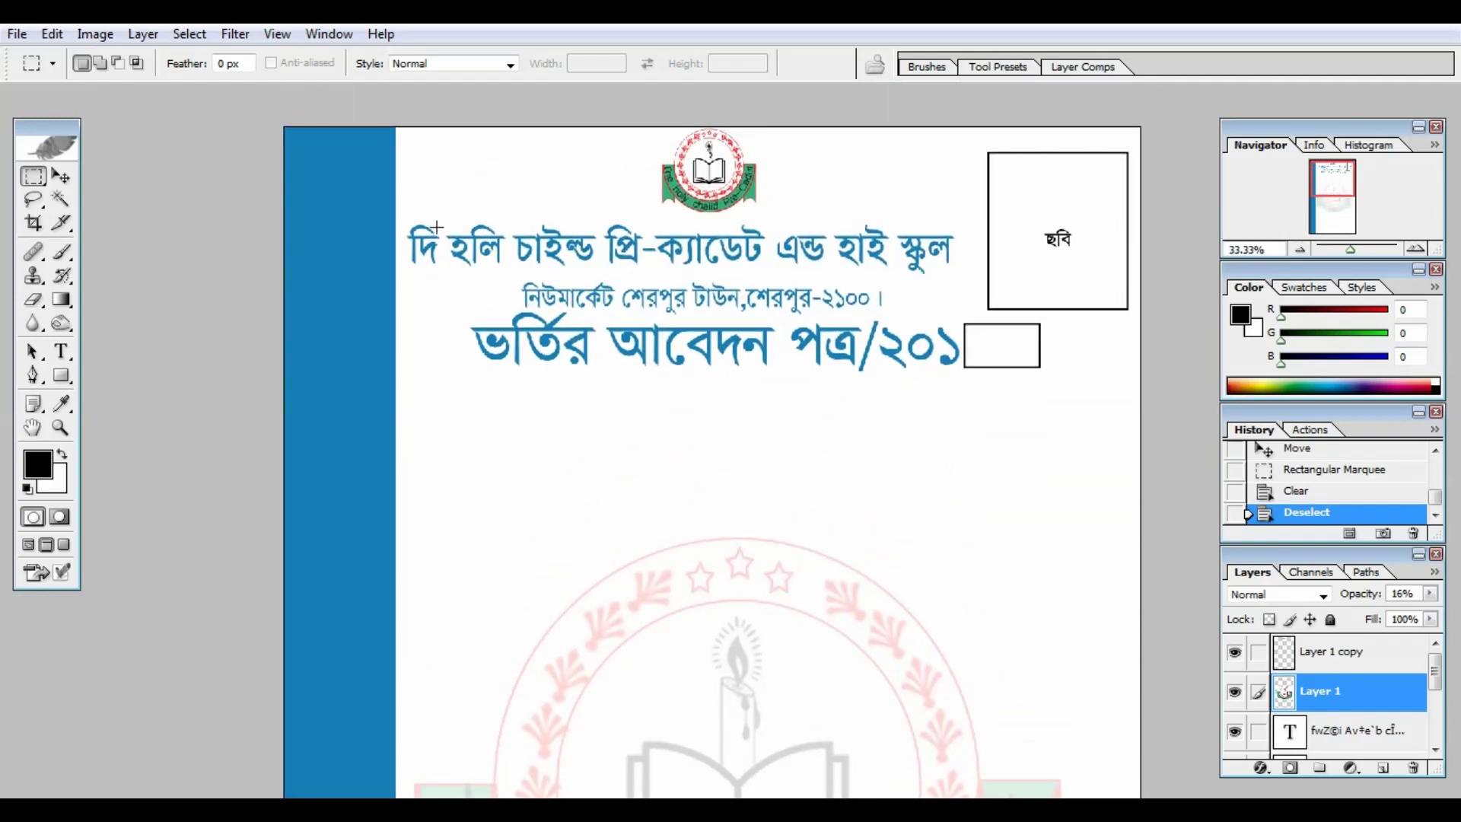
key(v)
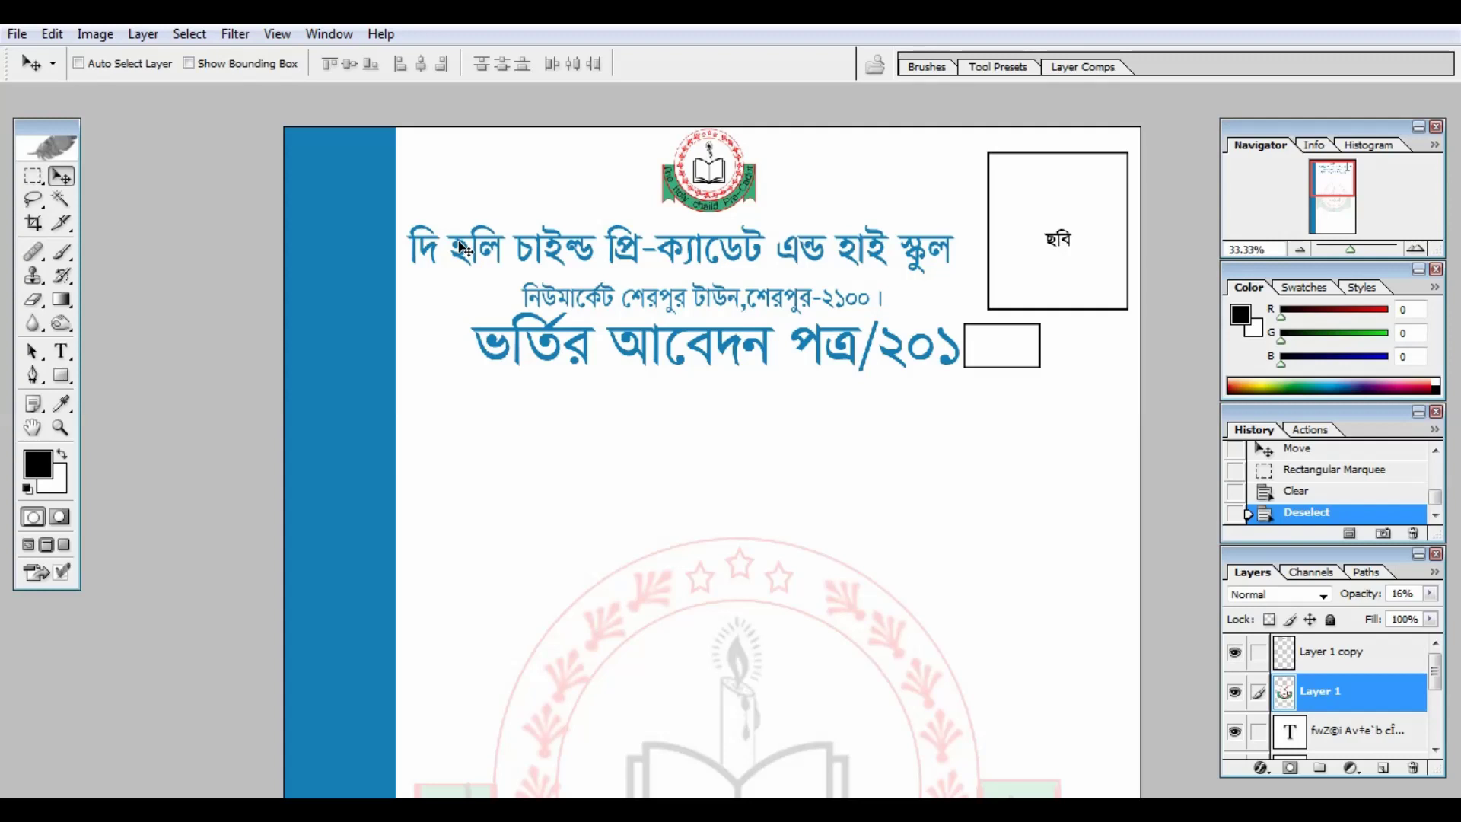
right_click(462, 247)
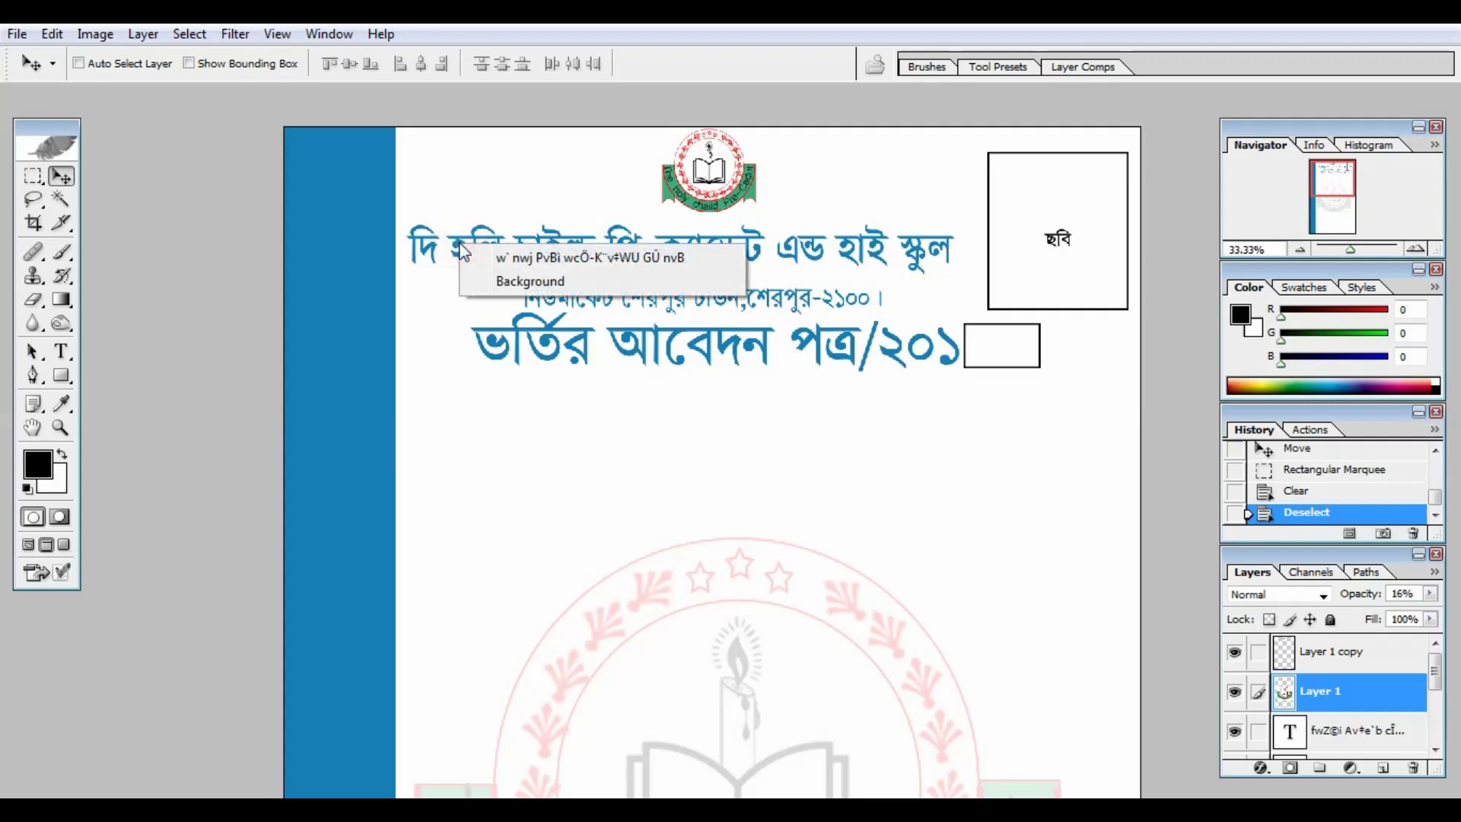
click(550, 262)
mouse_move(550, 261)
mouse_down()
mouse_move(556, 301)
mouse_move(559, 268)
mouse_up()
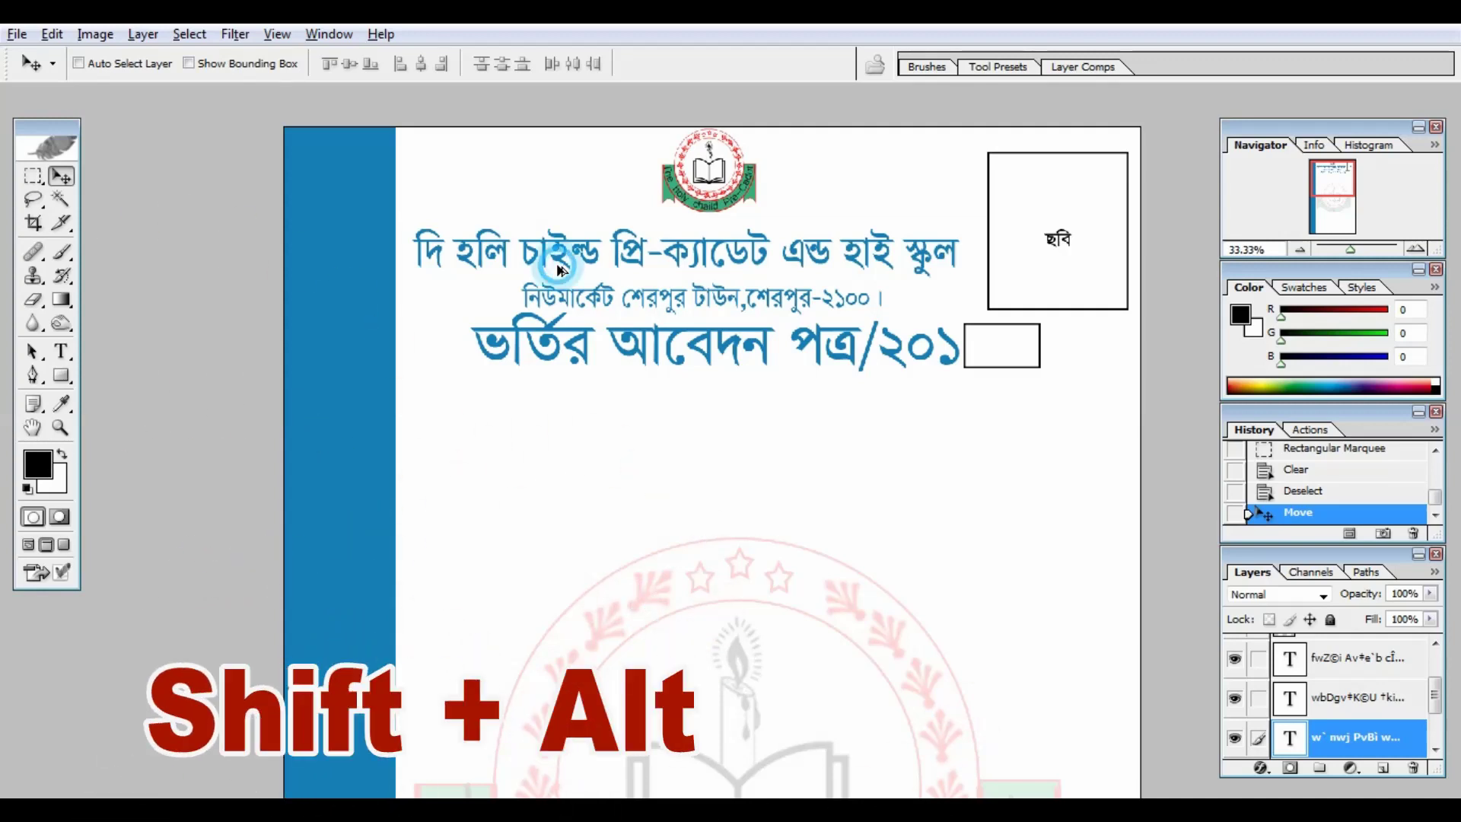
drag(561, 270, 537, 419)
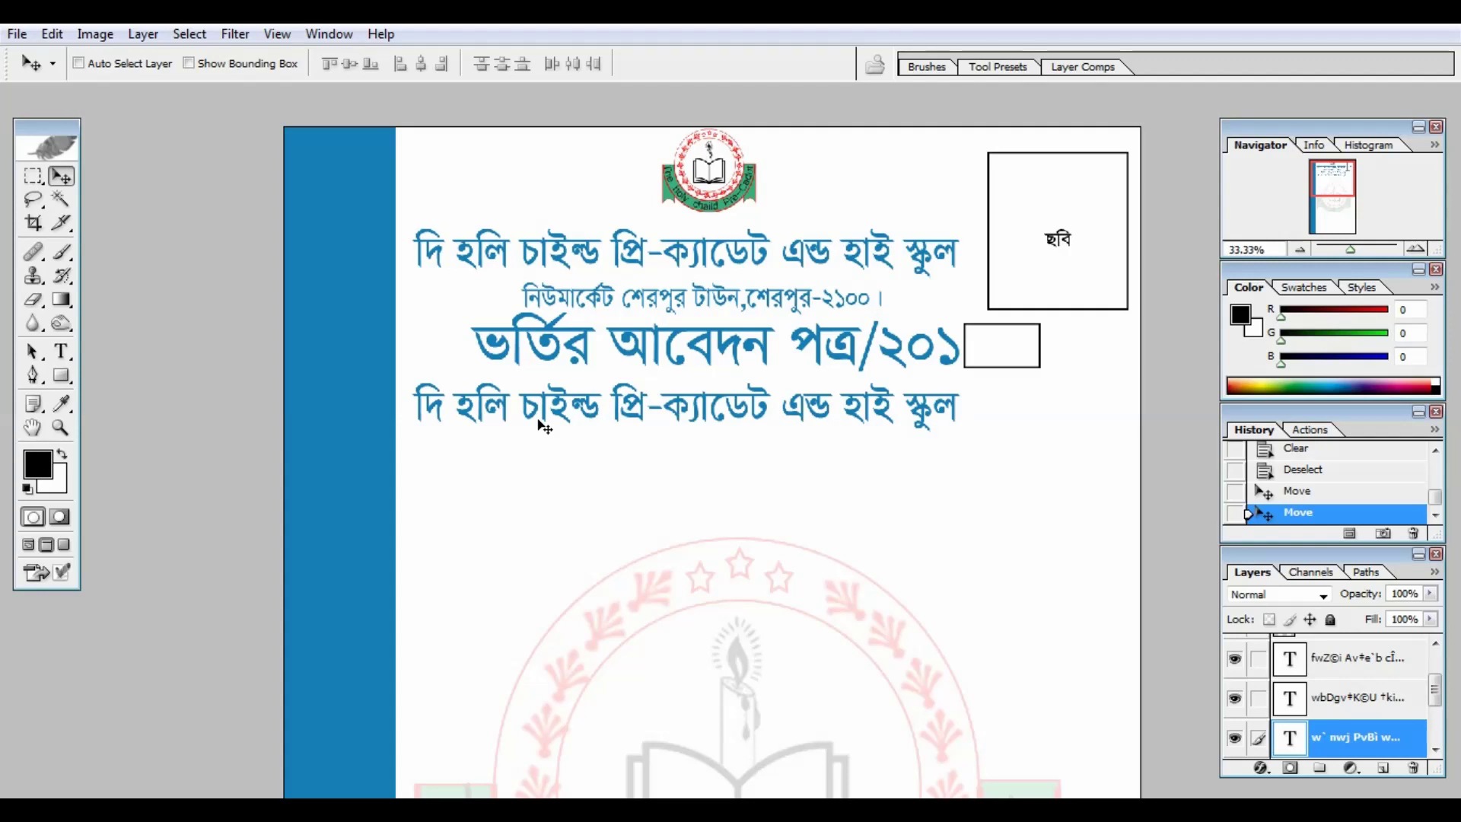
Rotate the duplicated title 90° then 180° so it reads upward, ending at −90°
key(ctrl+t)
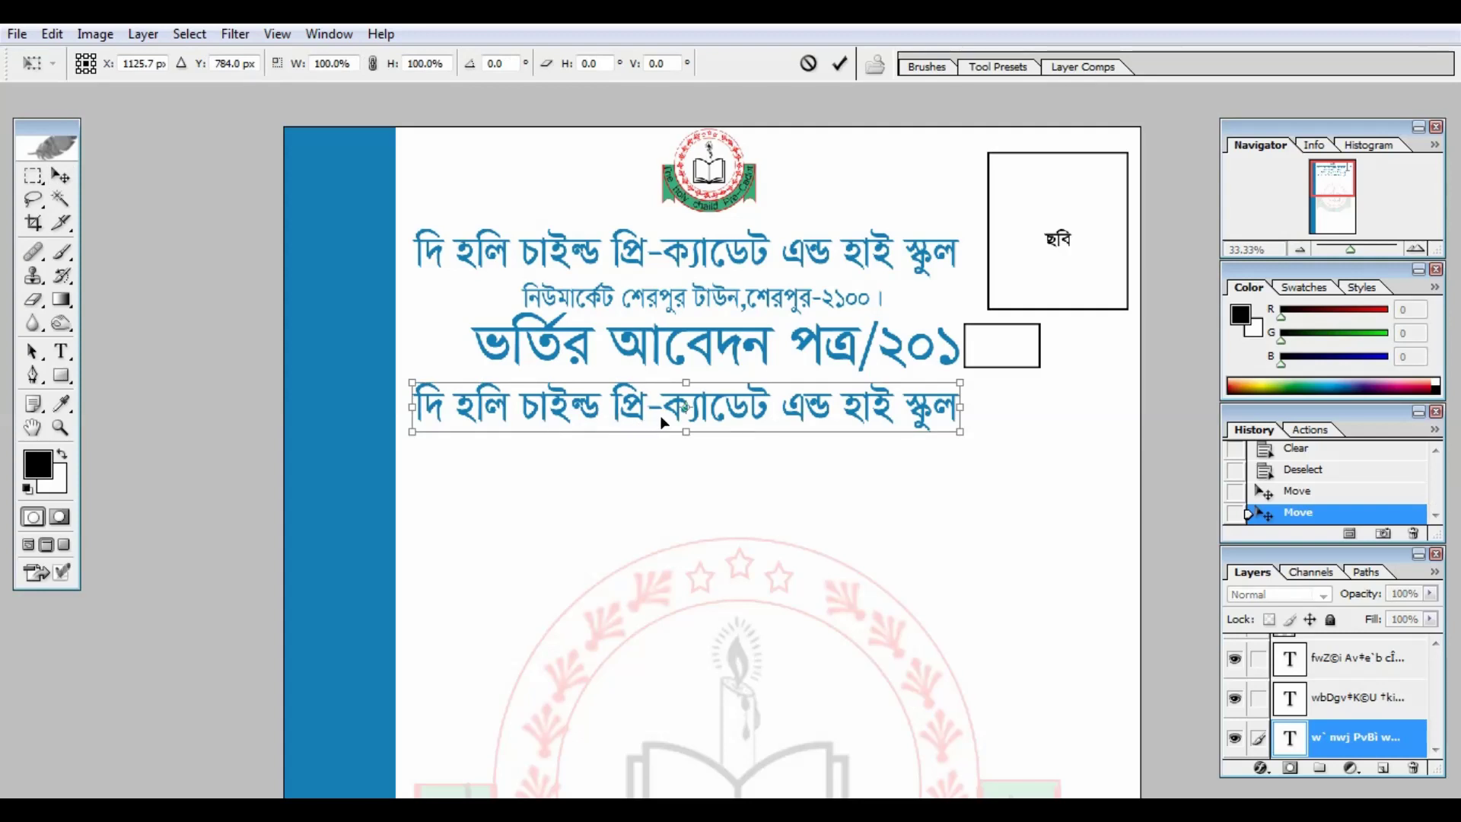
right_click(682, 399)
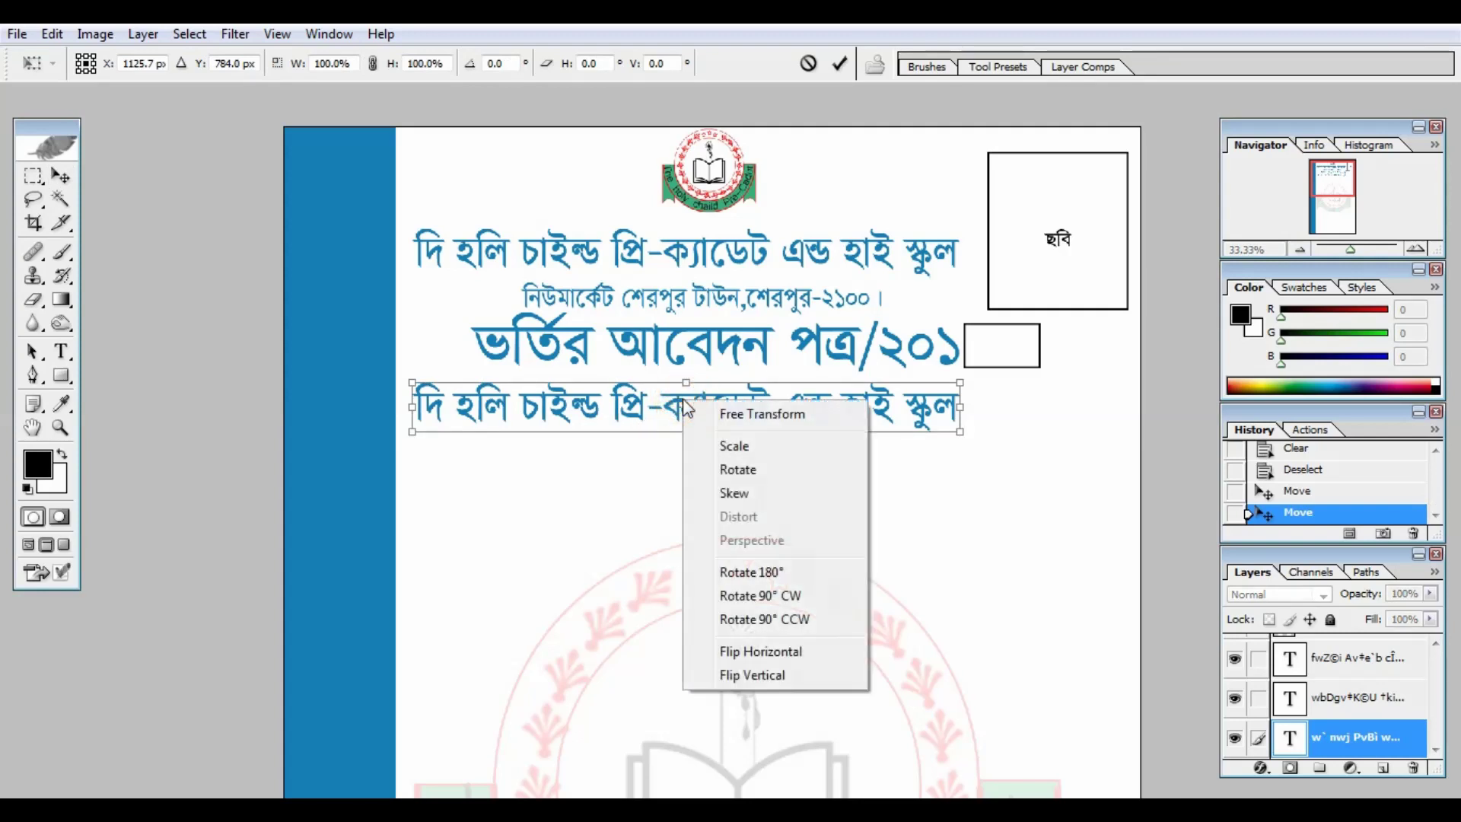
click(805, 593)
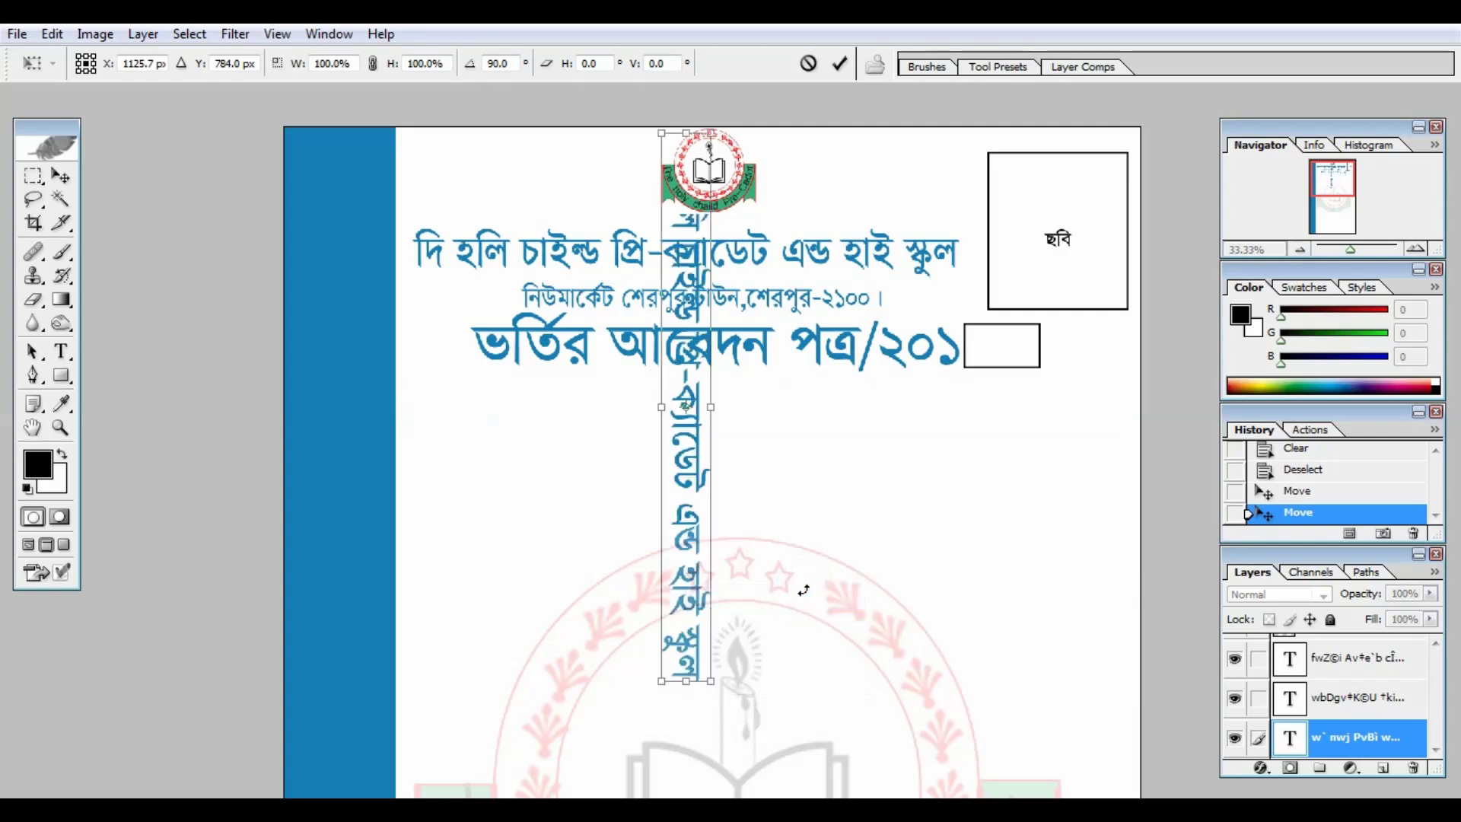
right_click(691, 482)
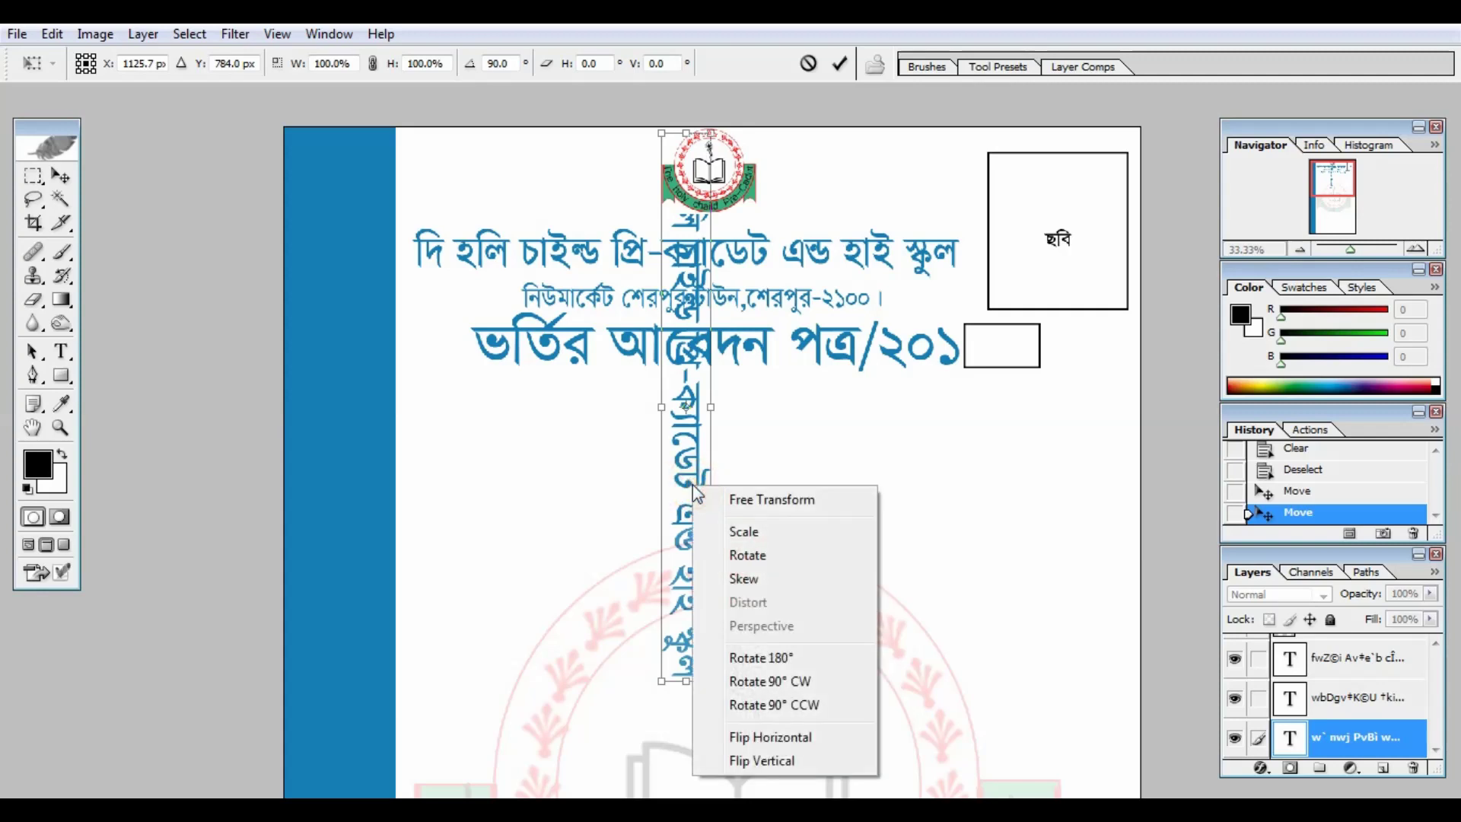
click(798, 658)
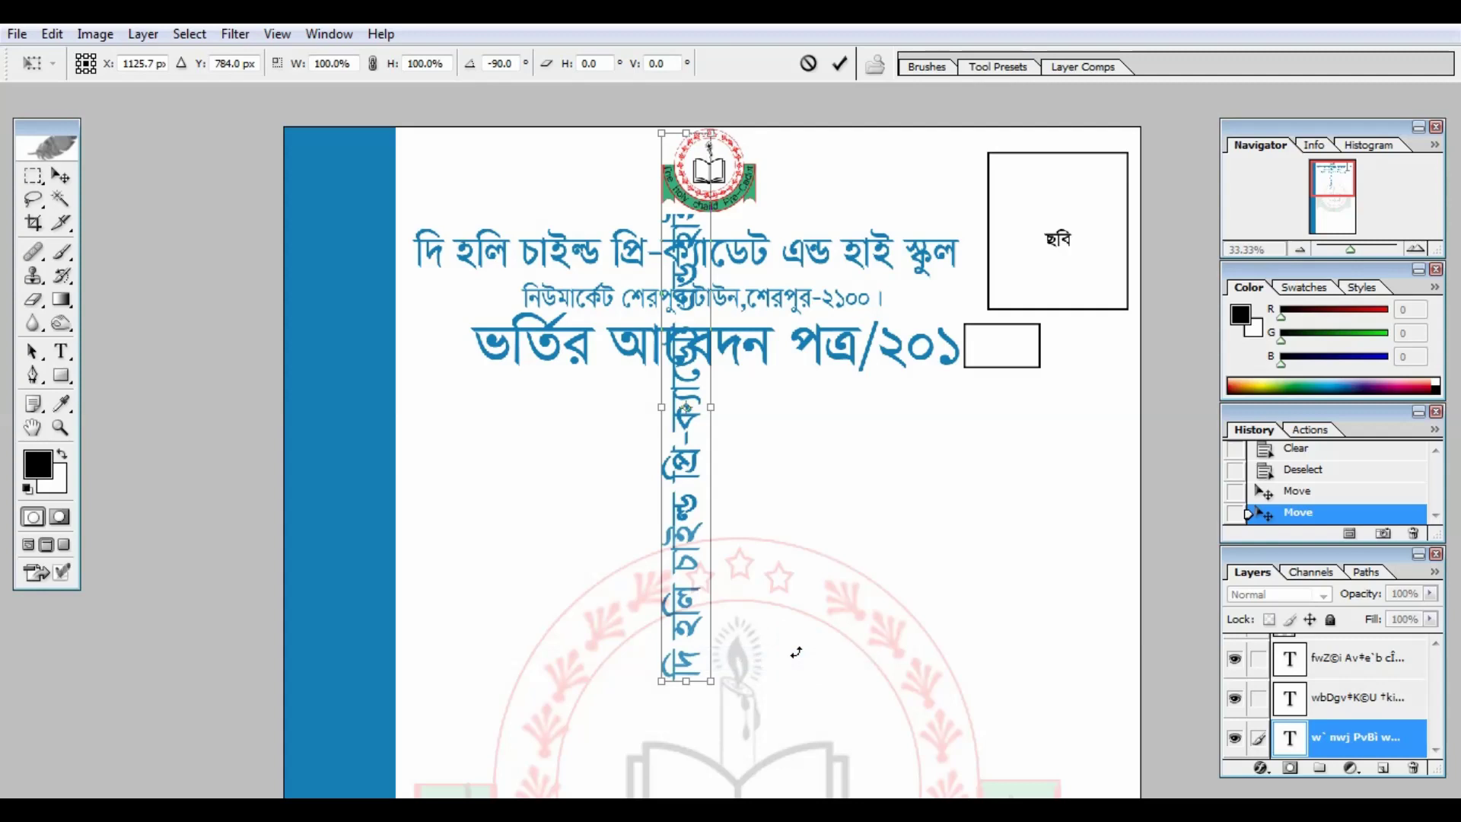
key(Return)
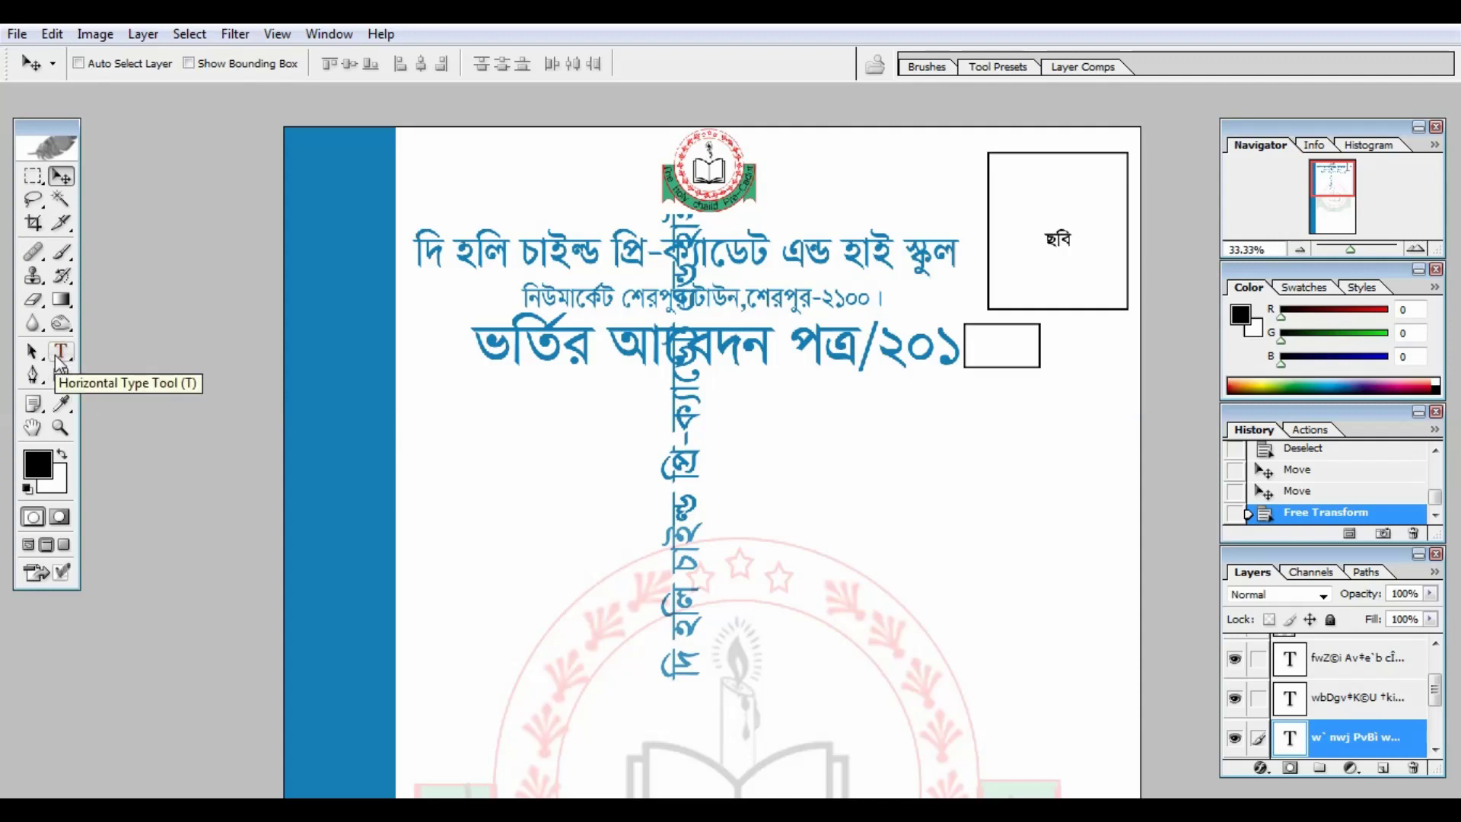
Select all the vertical school-name text and colour it #EEF7FC
click(60, 352)
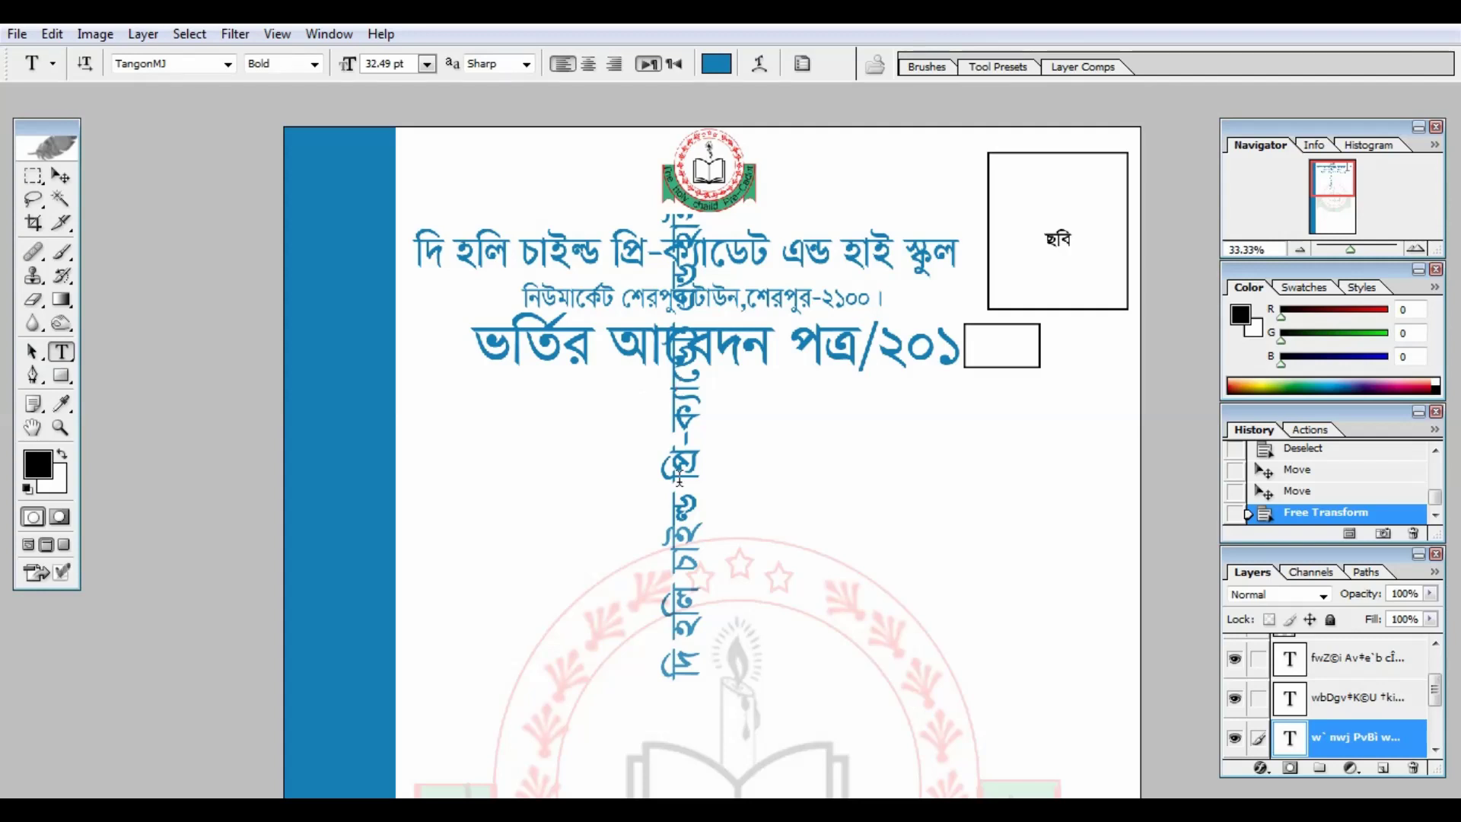
click(682, 508)
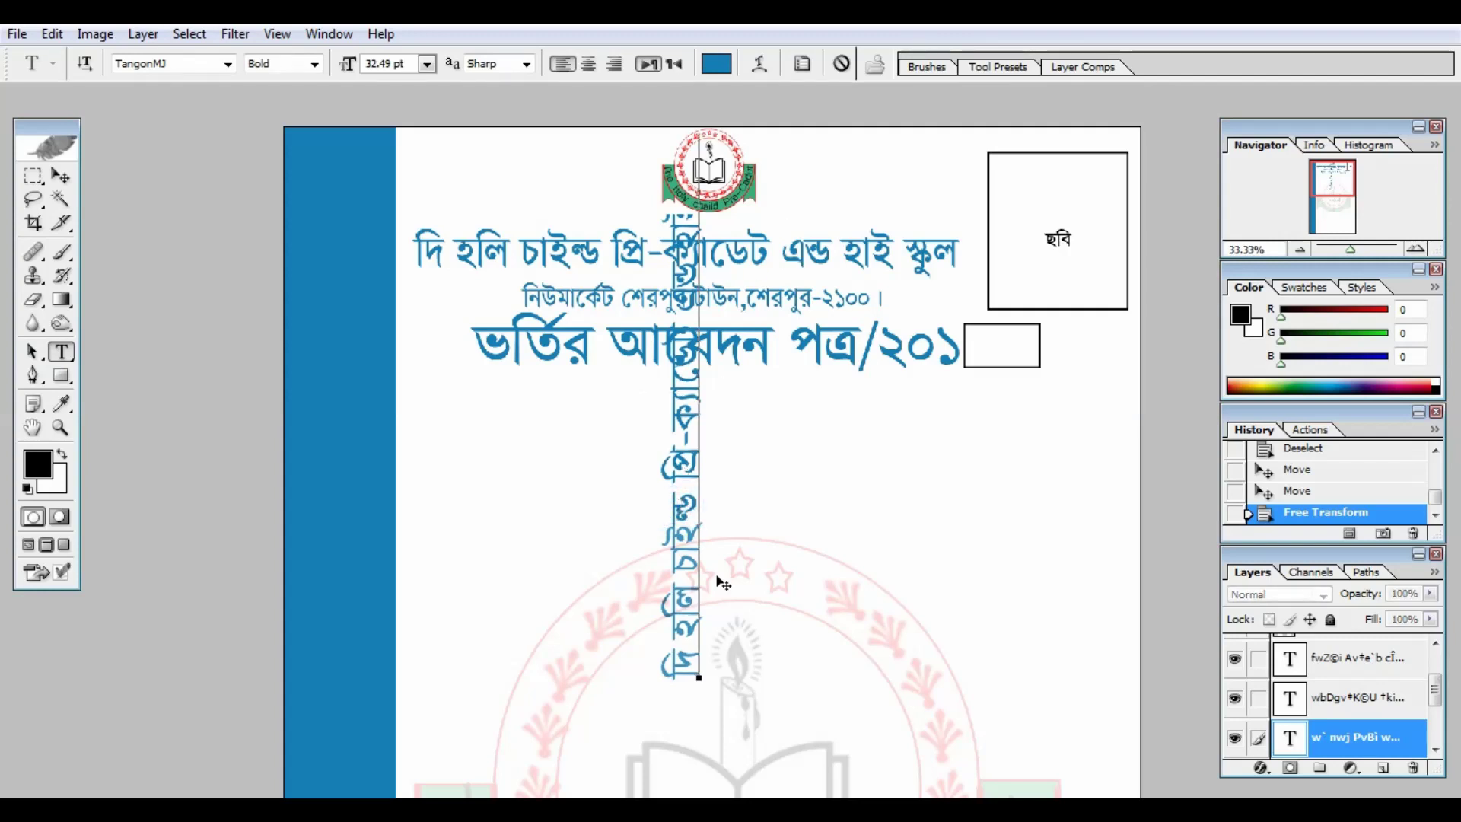
drag(690, 679, 681, 126)
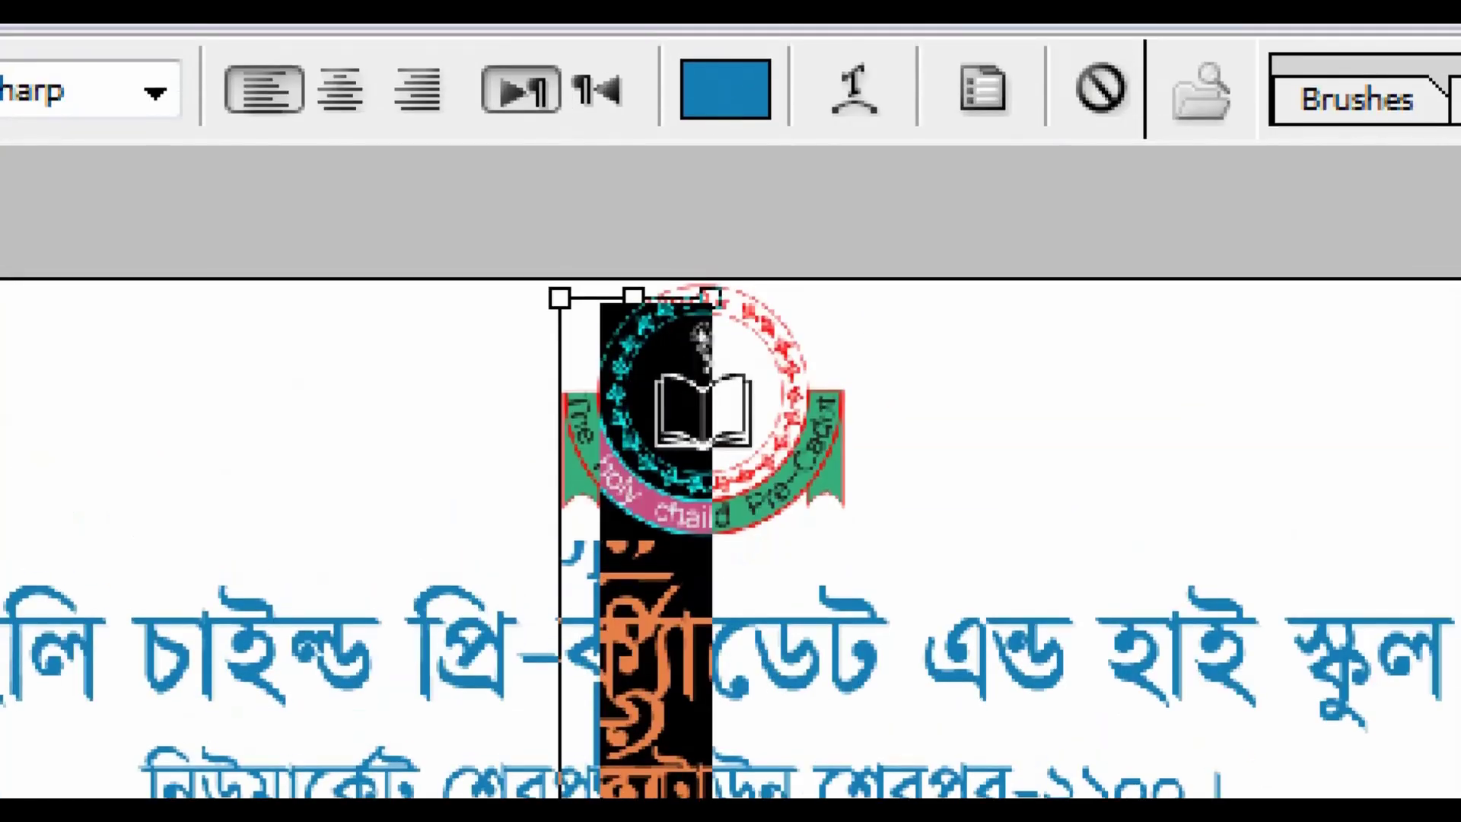
click(689, 42)
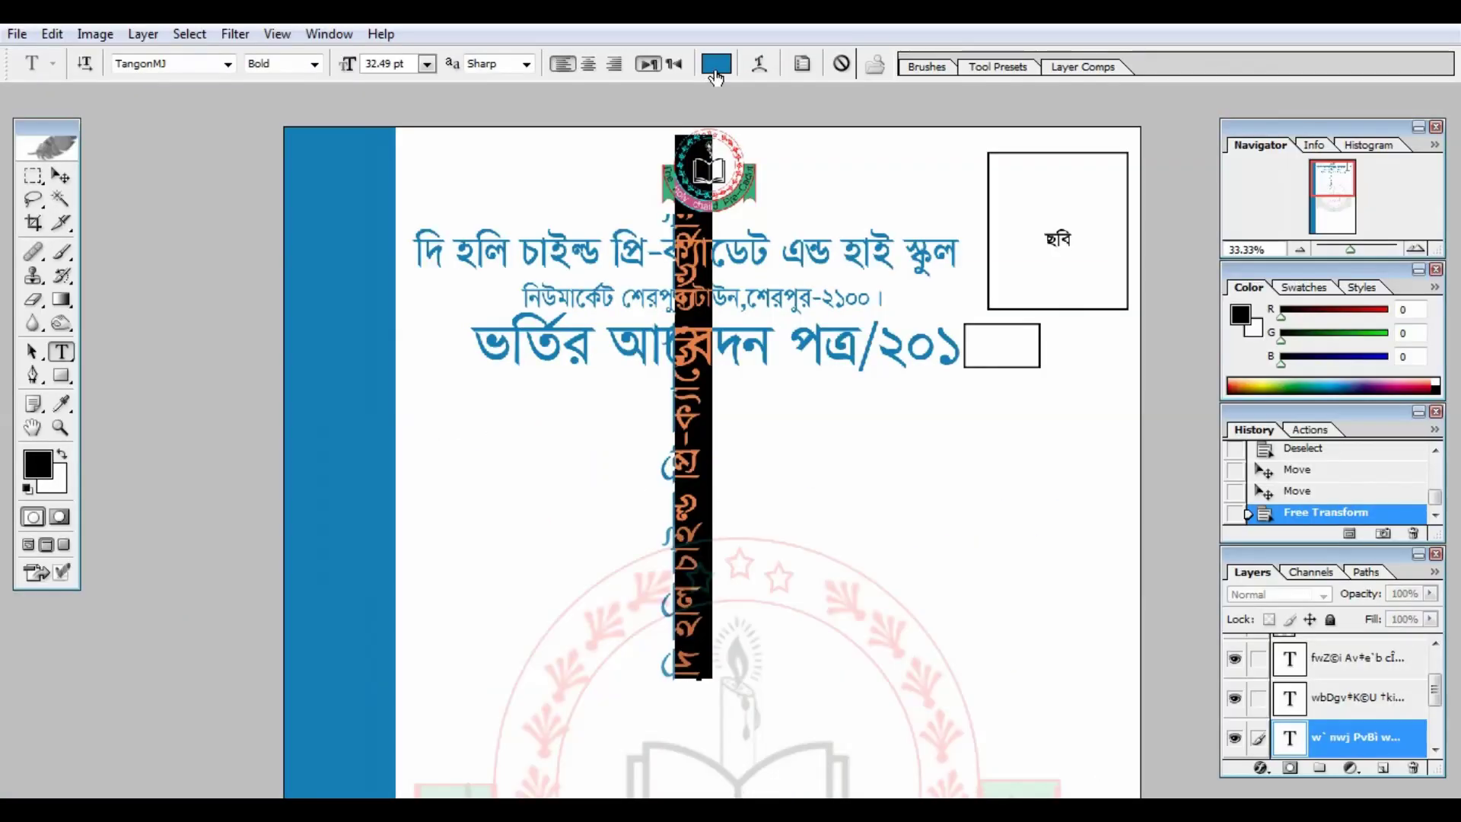
click(727, 107)
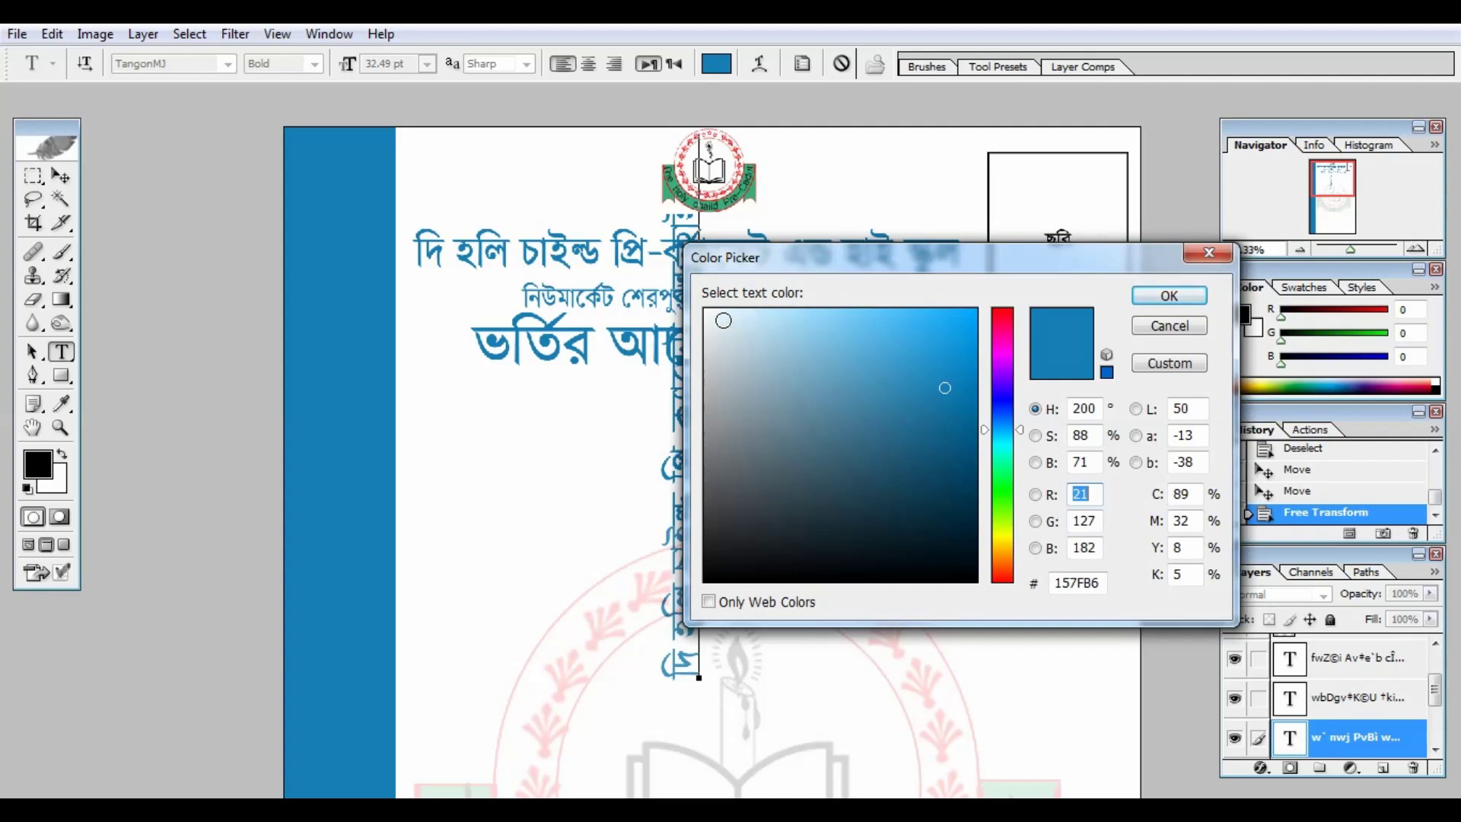
drag(724, 321, 719, 312)
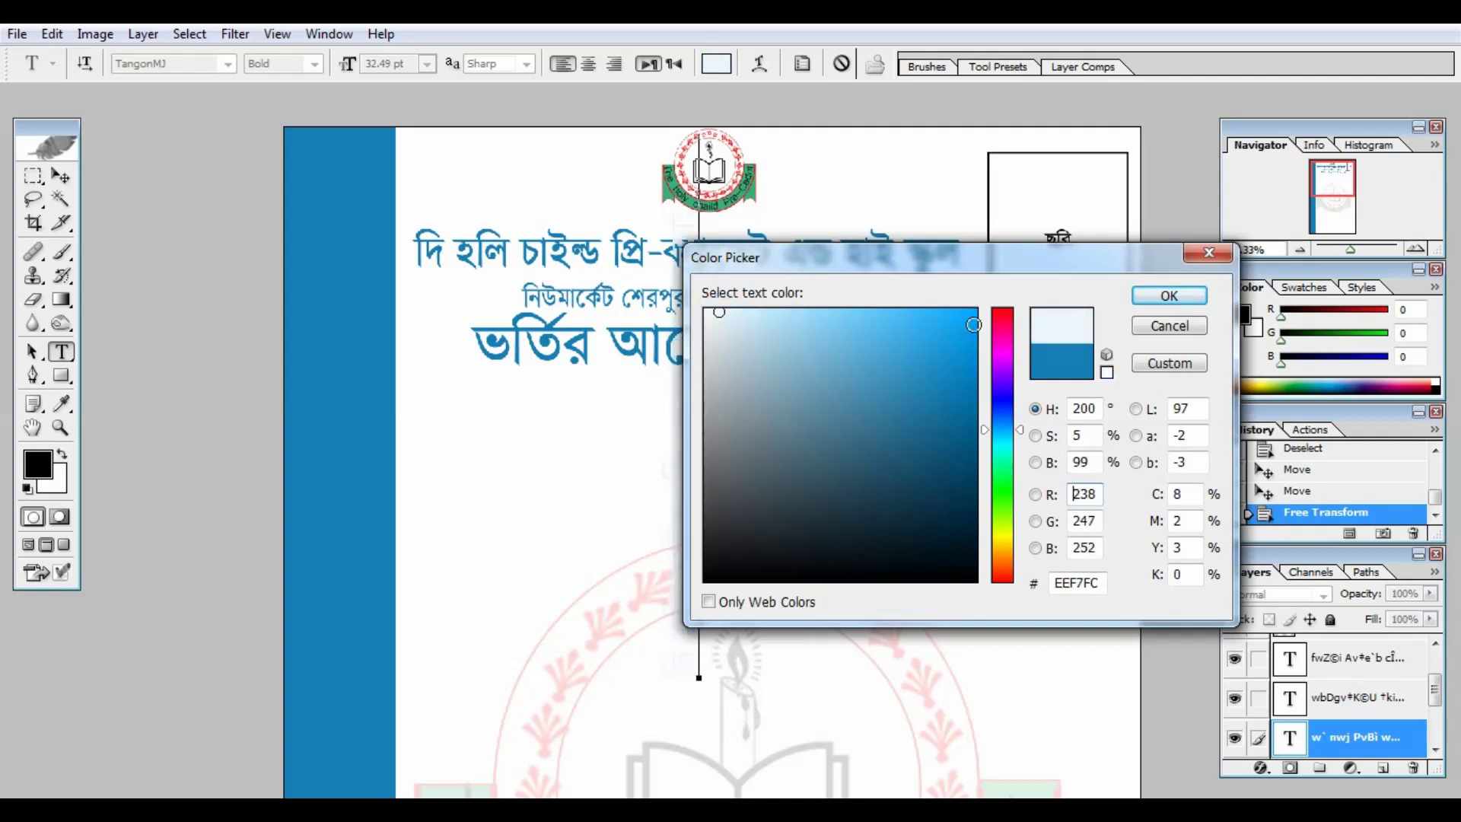
click(1179, 304)
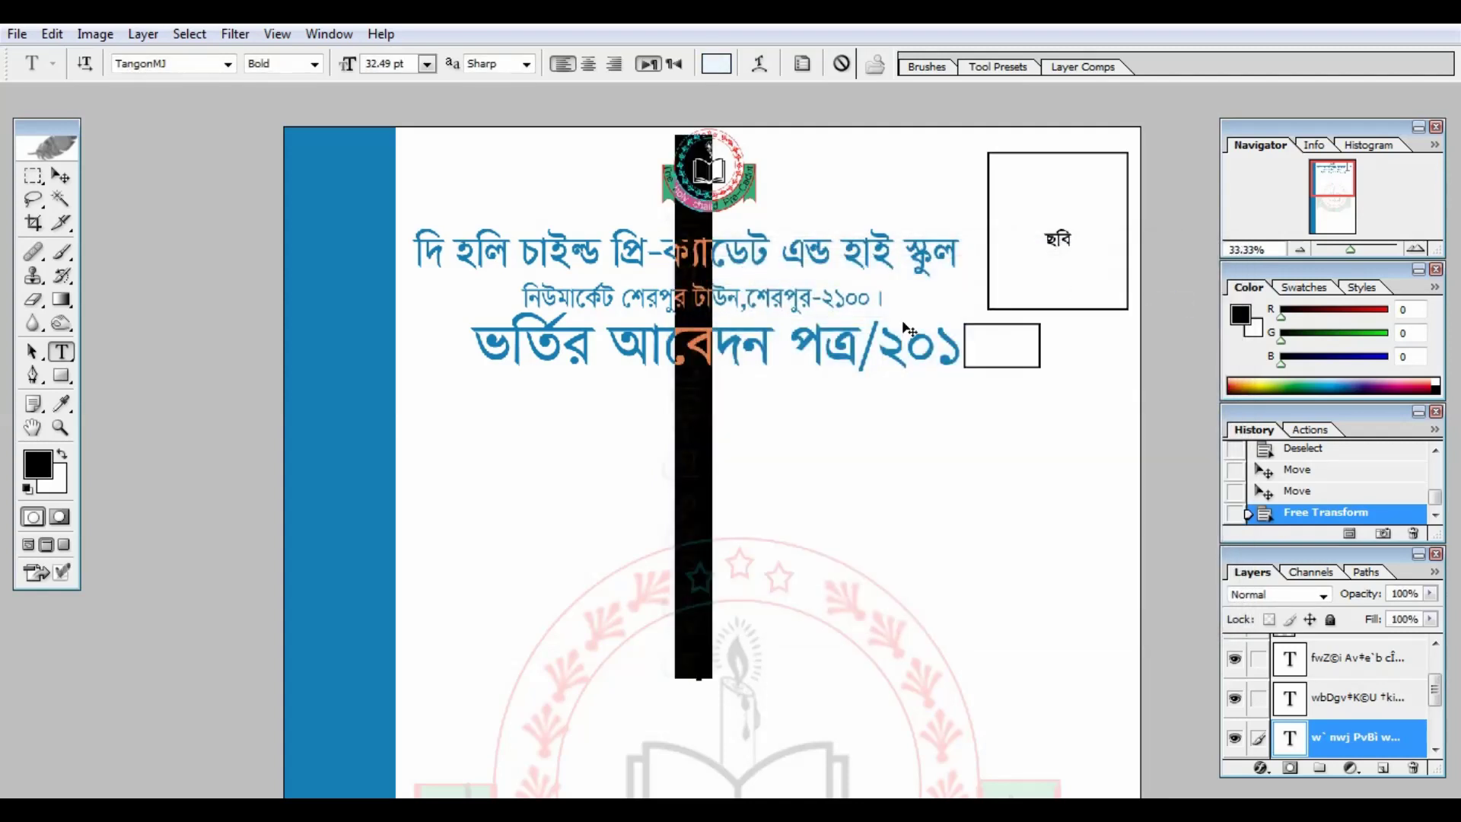
click(62, 178)
Drag the pale vertical school name onto the left blue strip
drag(745, 385, 416, 437)
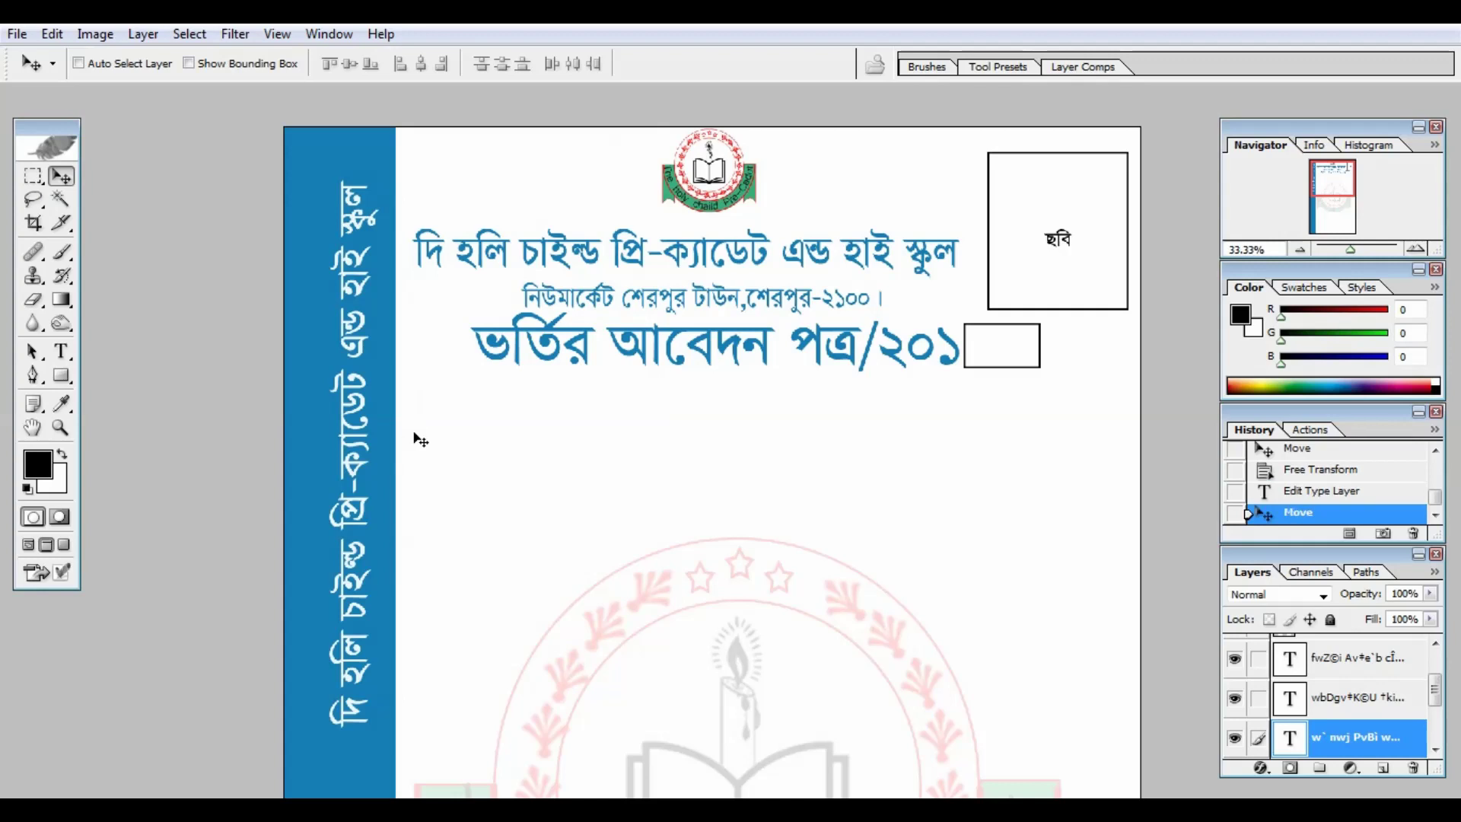
key(ctrl+minus)
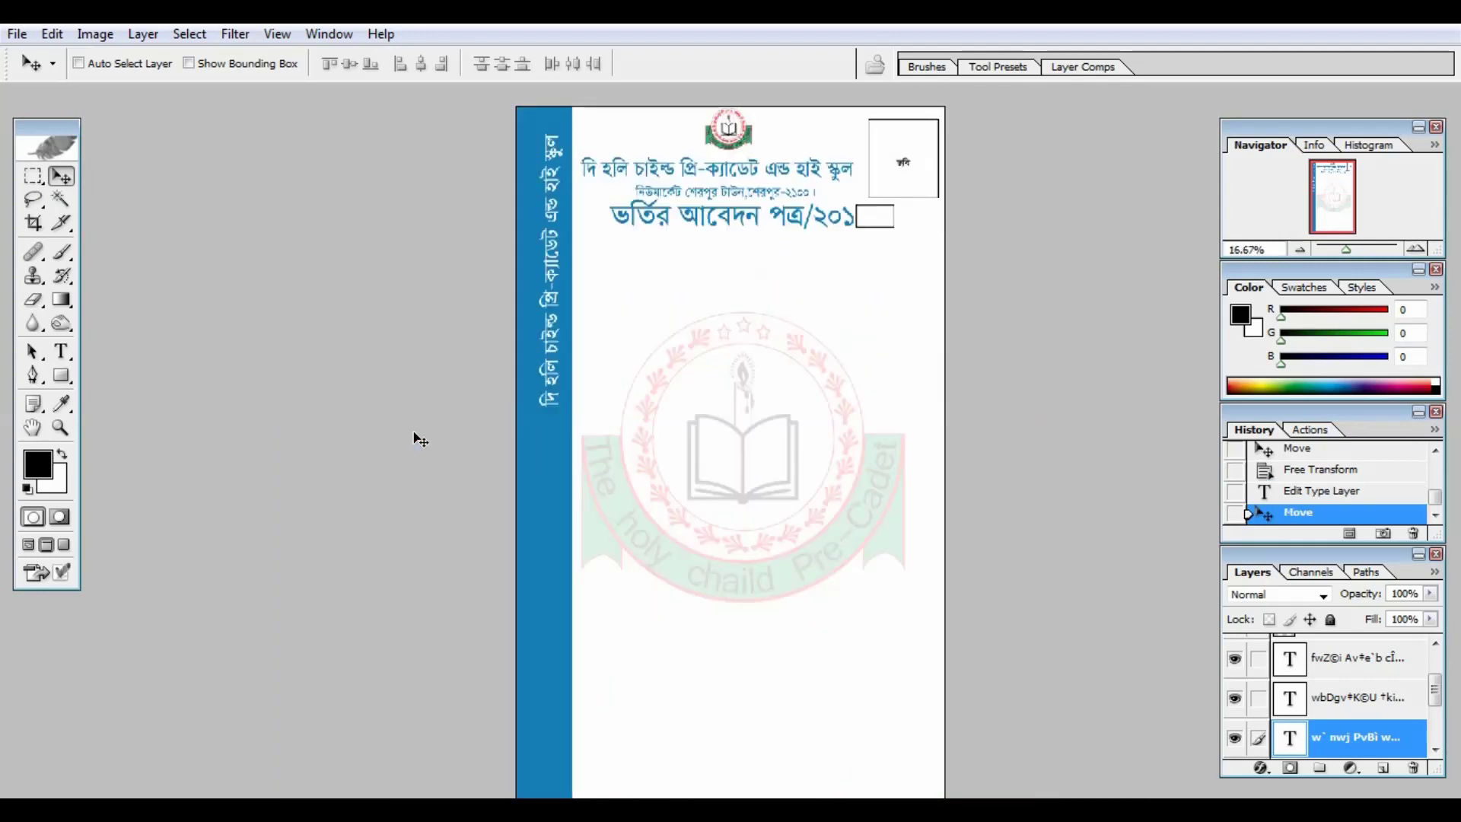
key(ctrl+minus)
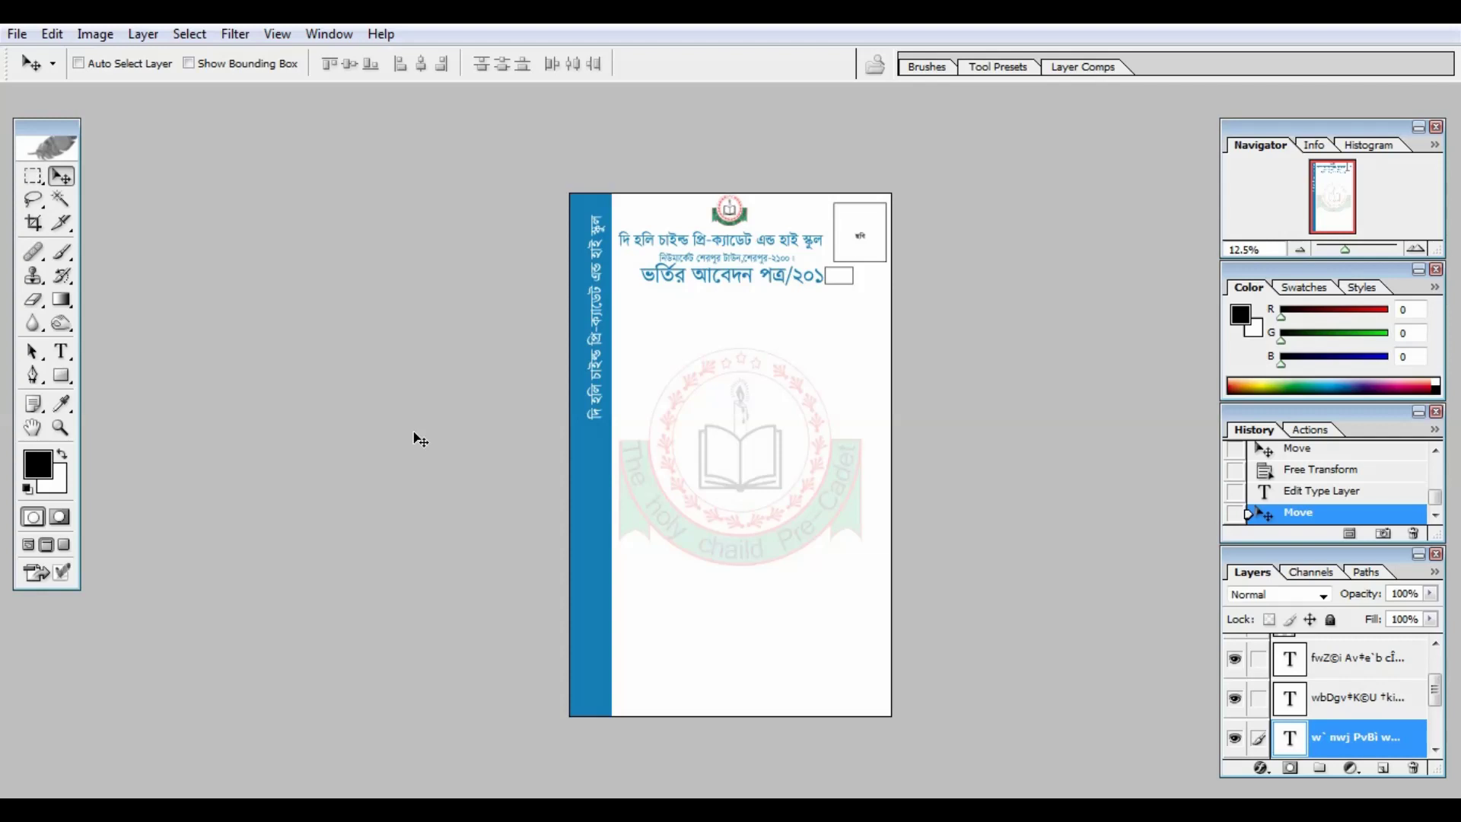
Free-transform the vertical name taller and wider to fill the strip, then nudge it into place
key(ctrl+t)
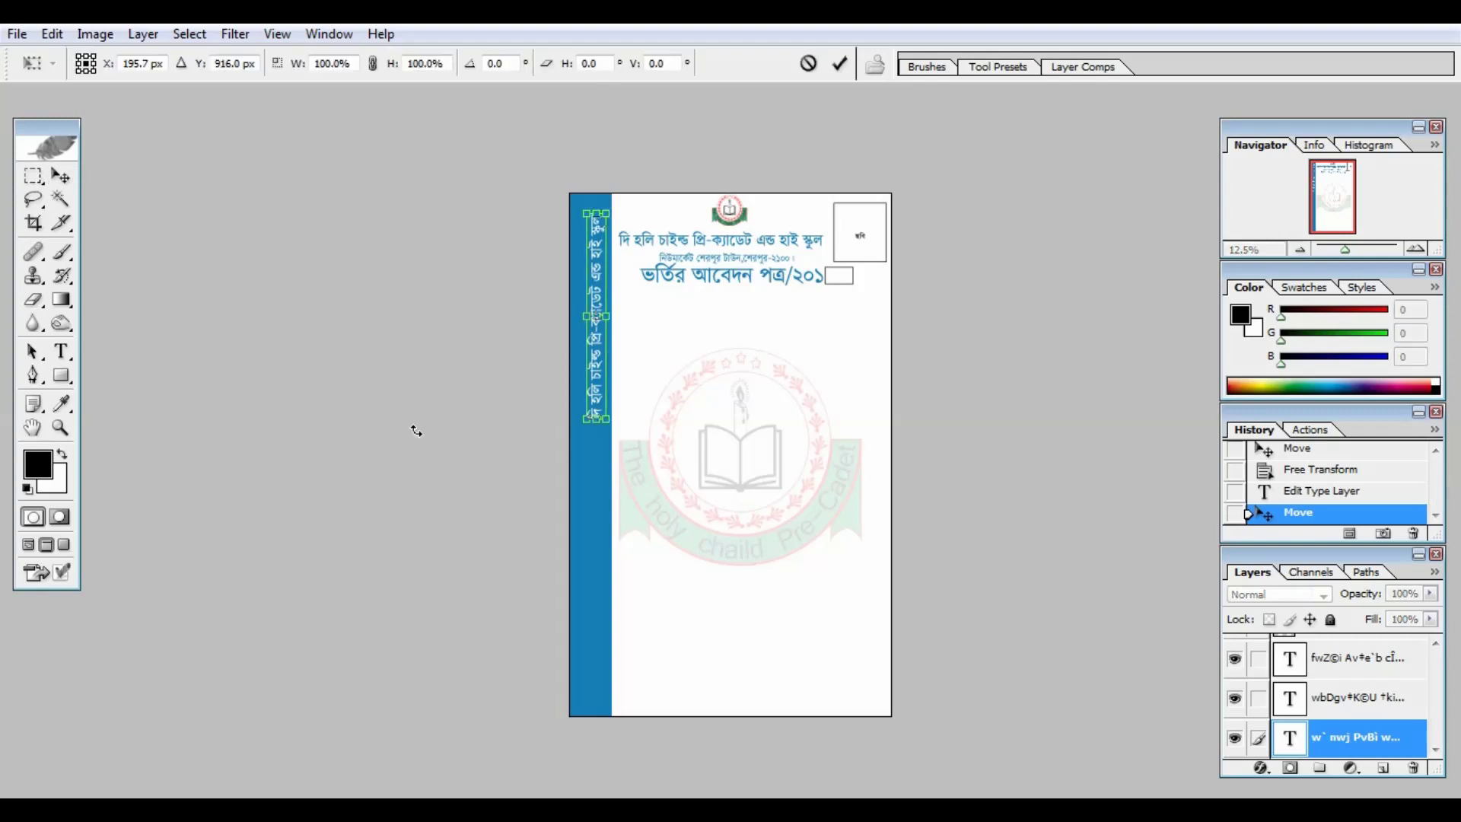
key(ctrl+plus)
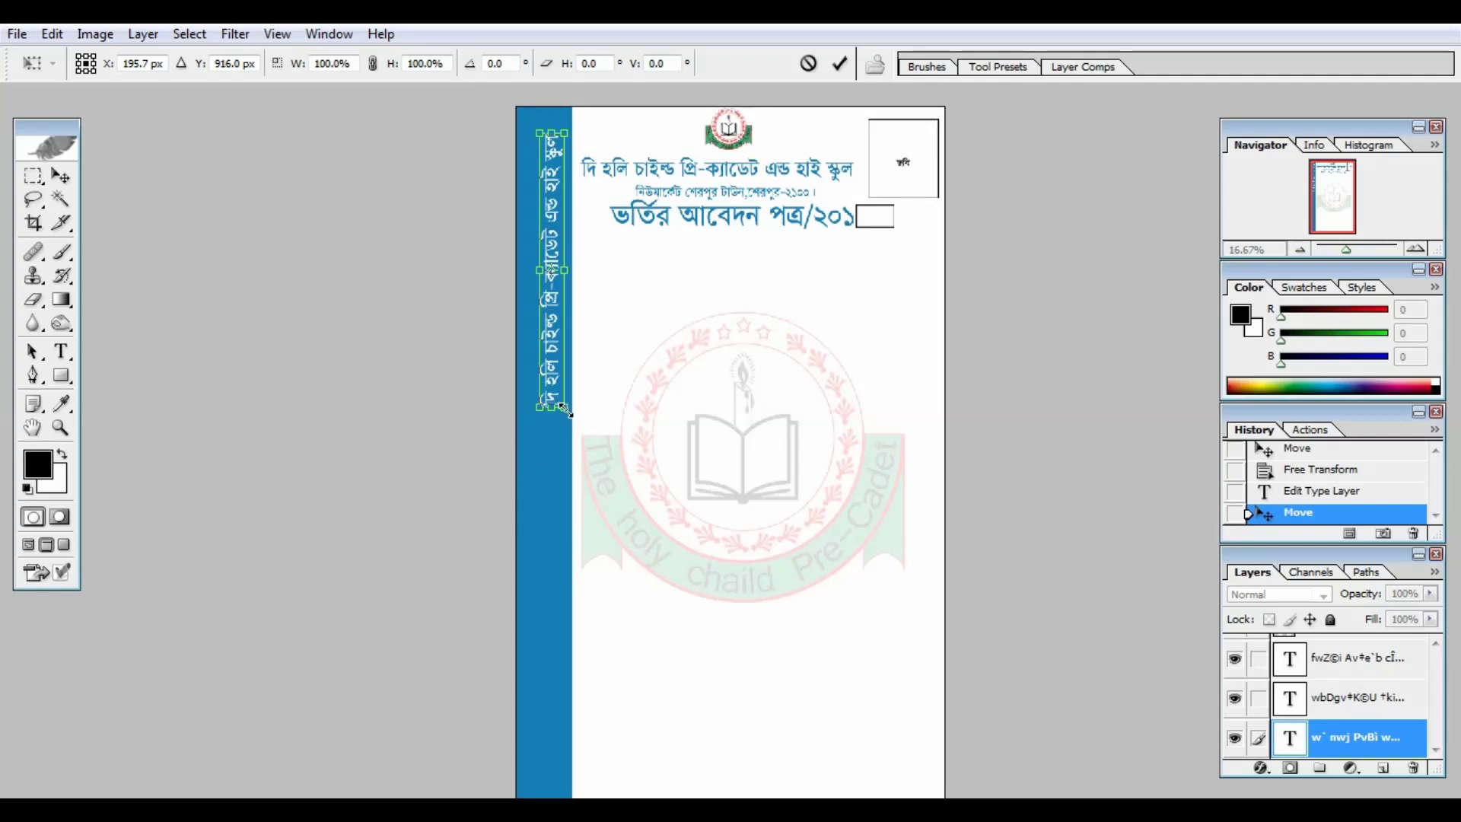
drag(564, 410, 562, 754)
key(ctrl+minus)
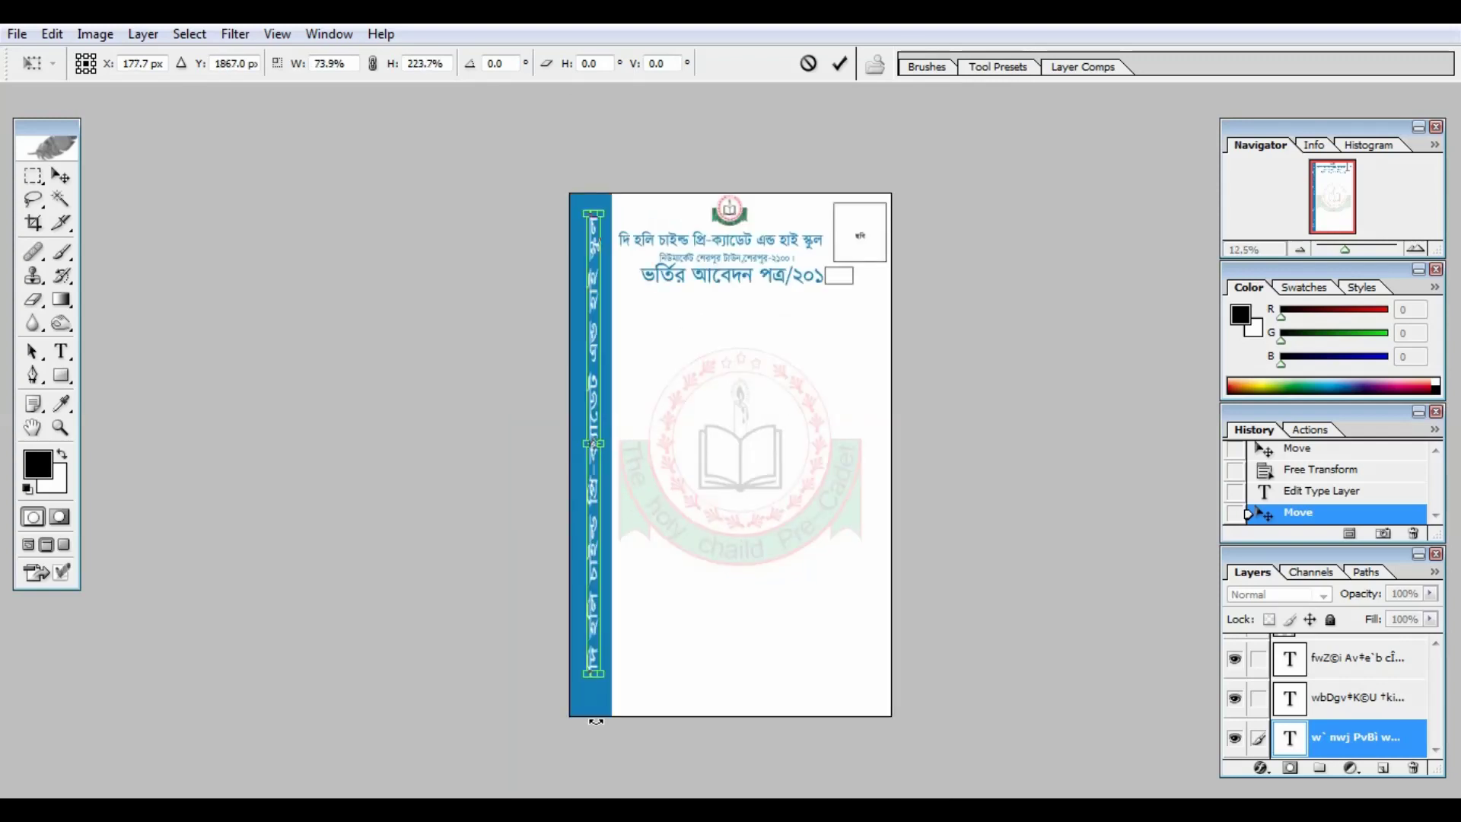
drag(601, 678, 631, 704)
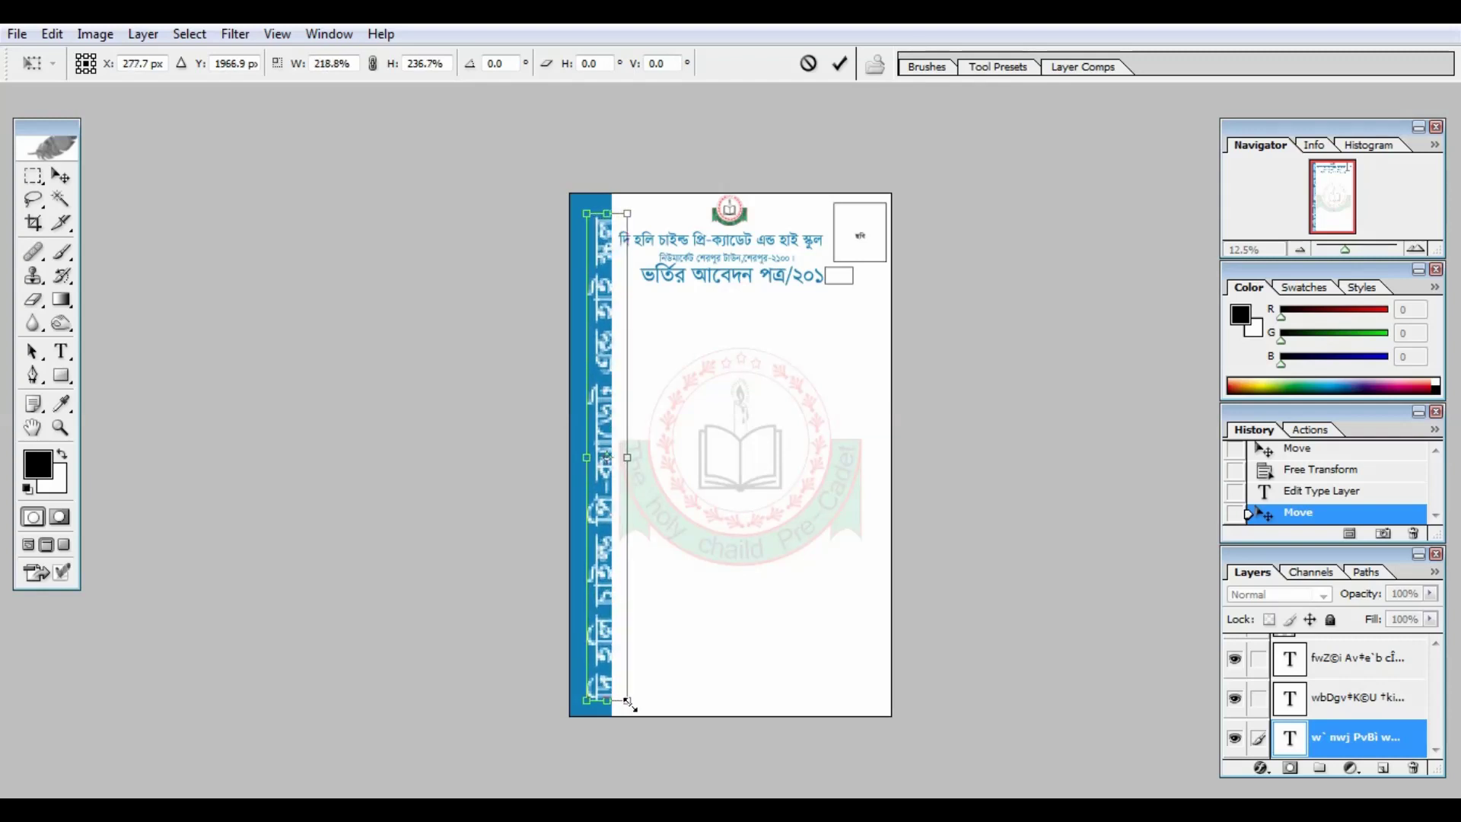
key(Return)
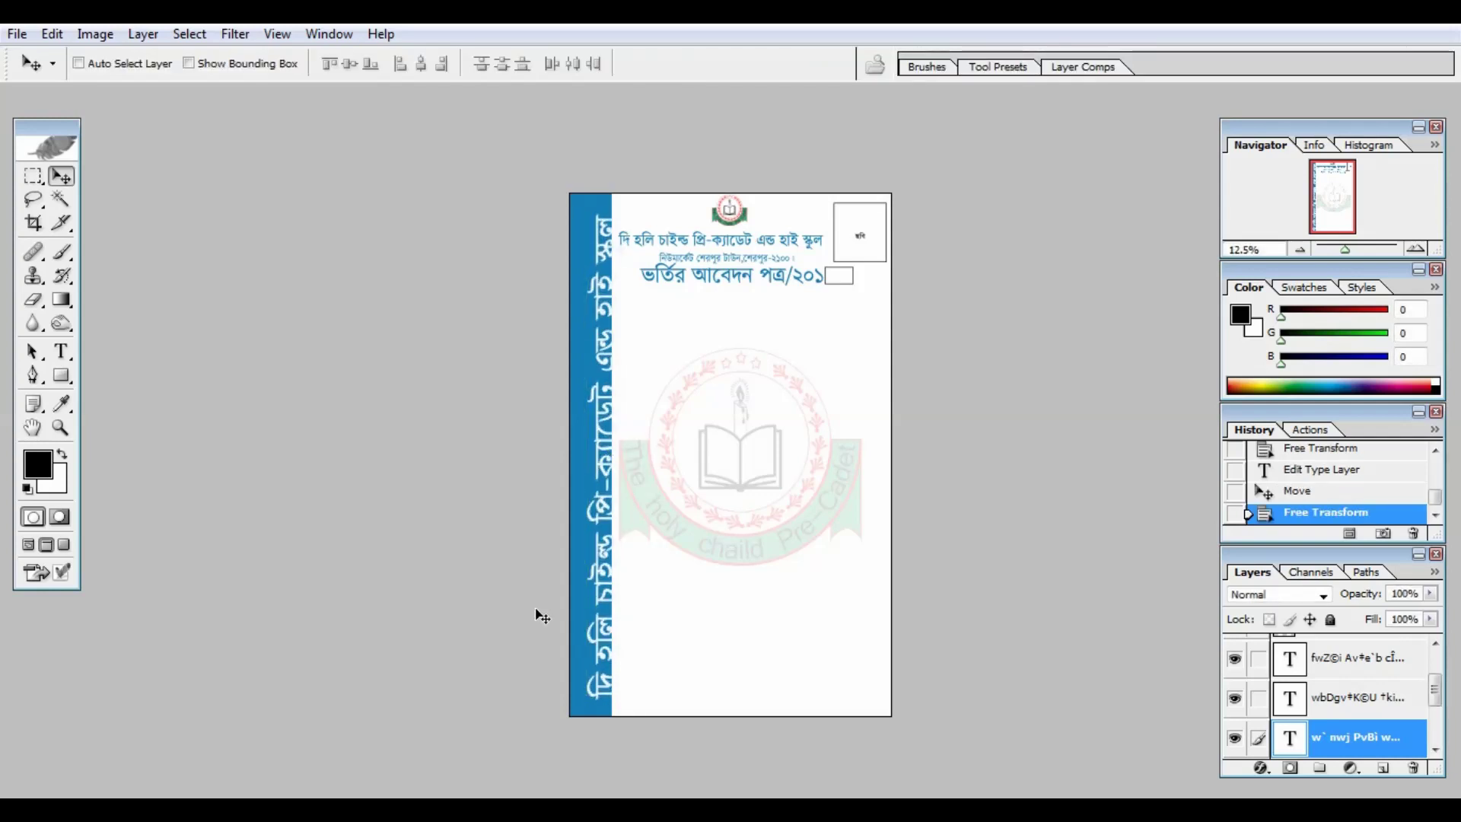
drag(651, 566, 636, 565)
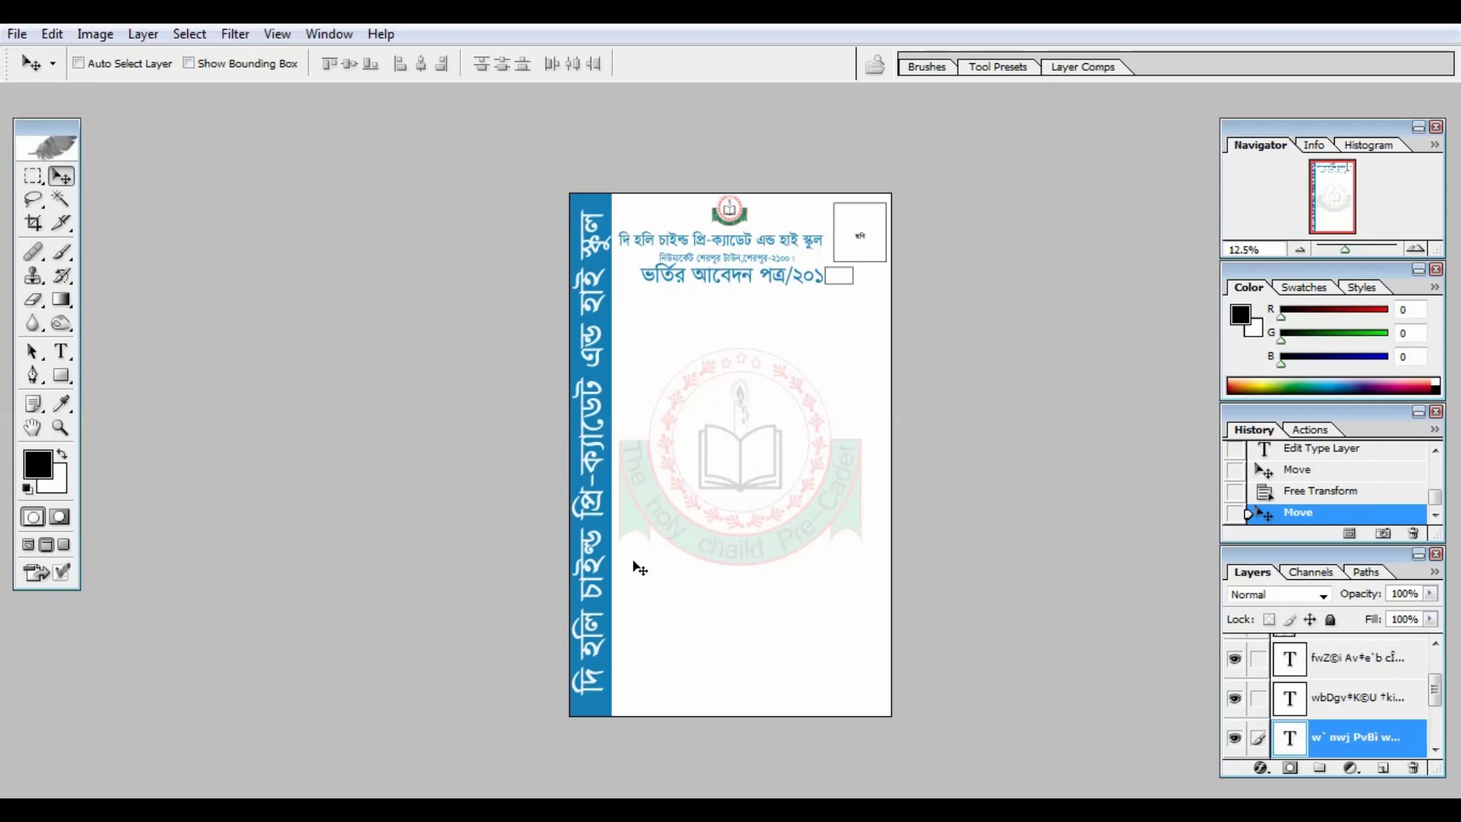
Switch from full-screen mode back to standard floating document windows
key(f)
key(f)
key(ctrl+plus)
key(ctrl+plus)
key(ctrl+plus)
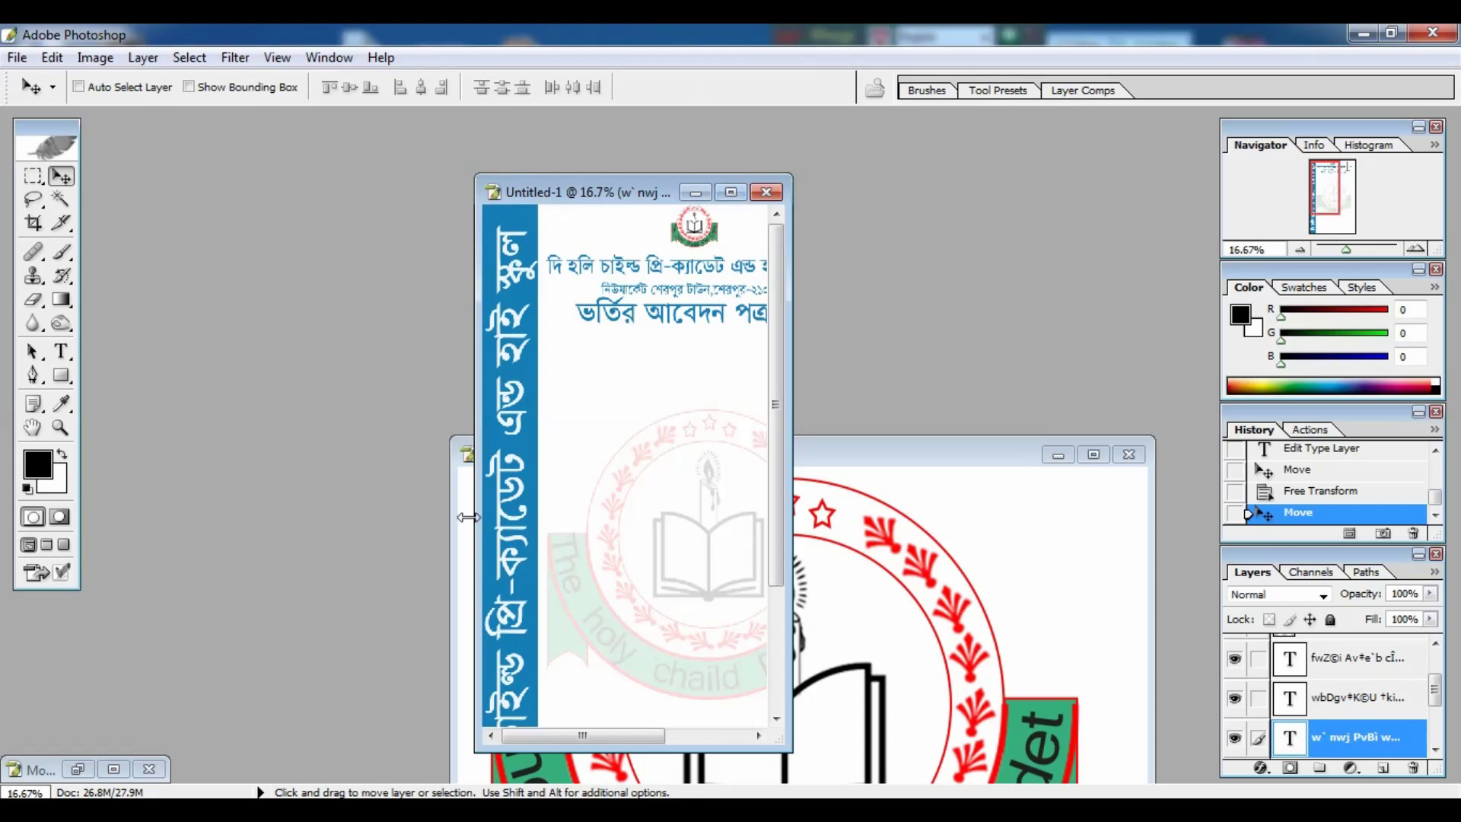
Restore the scanned admission form and drag its image into the Untitled-1 letterhead
click(78, 770)
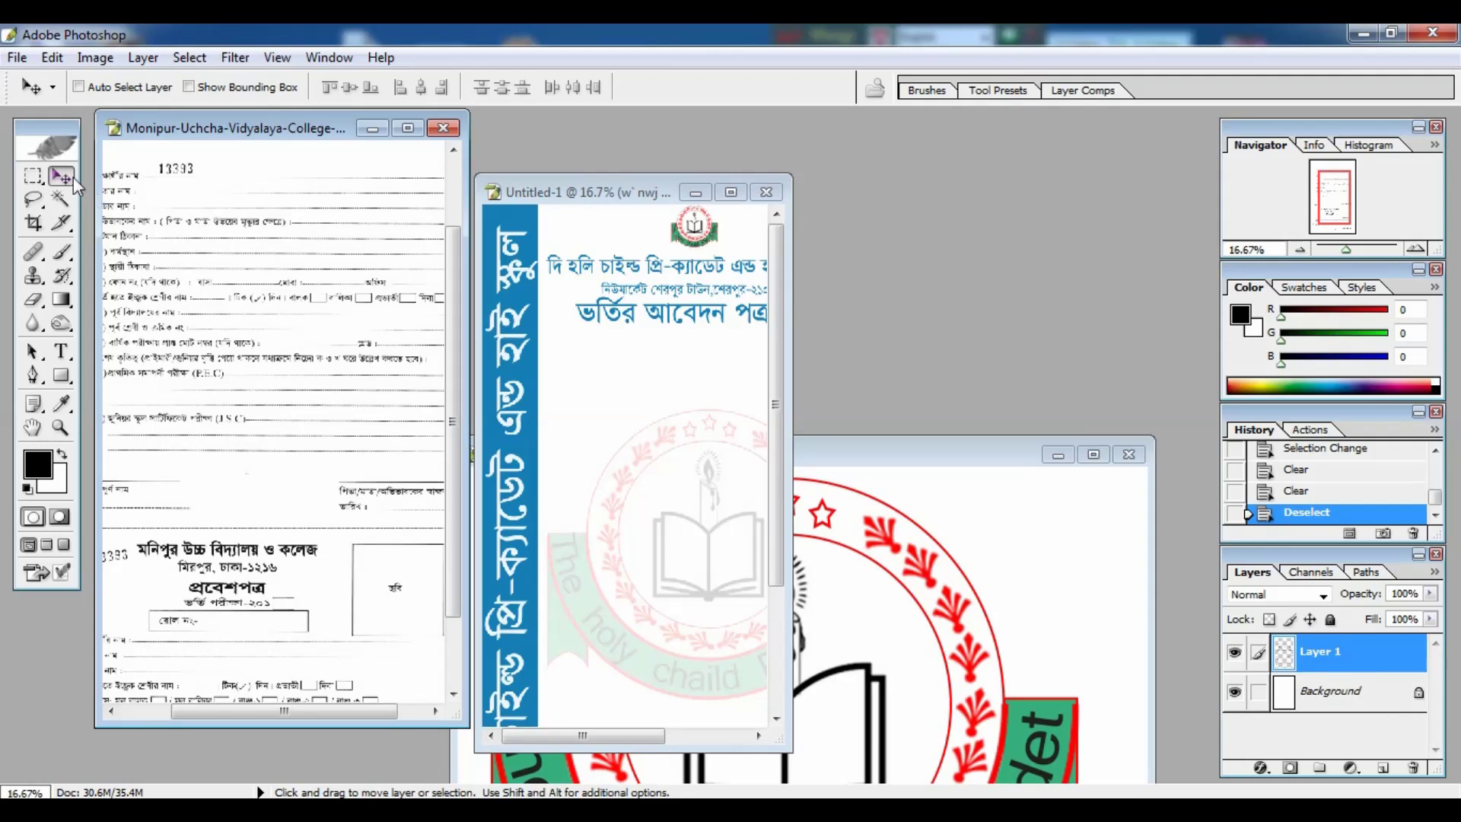
click(266, 262)
drag(266, 262, 598, 388)
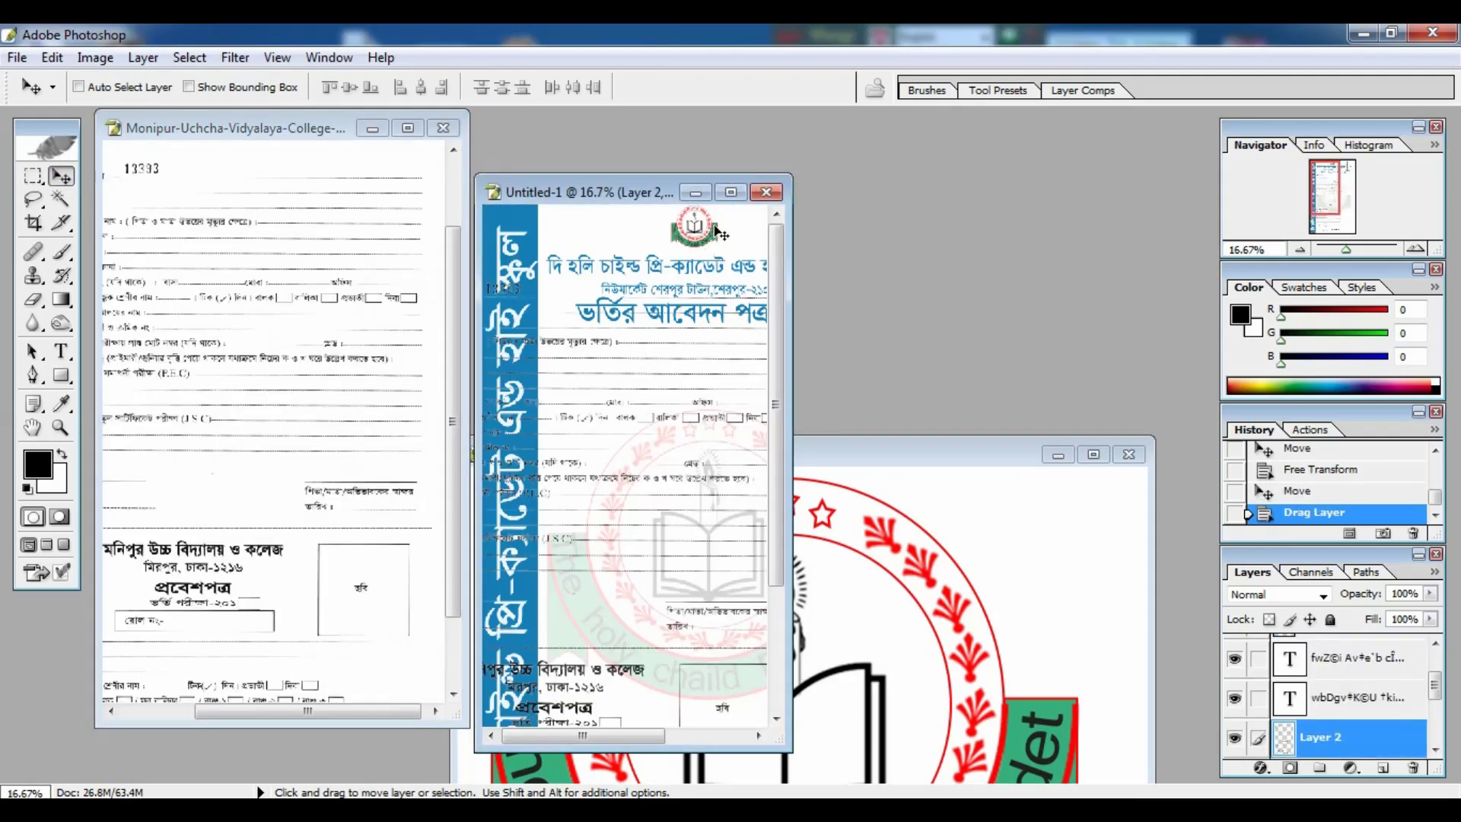
Maximize the letterhead, move the form below the headings and scale it down to fit
click(730, 192)
drag(733, 197, 886, 244)
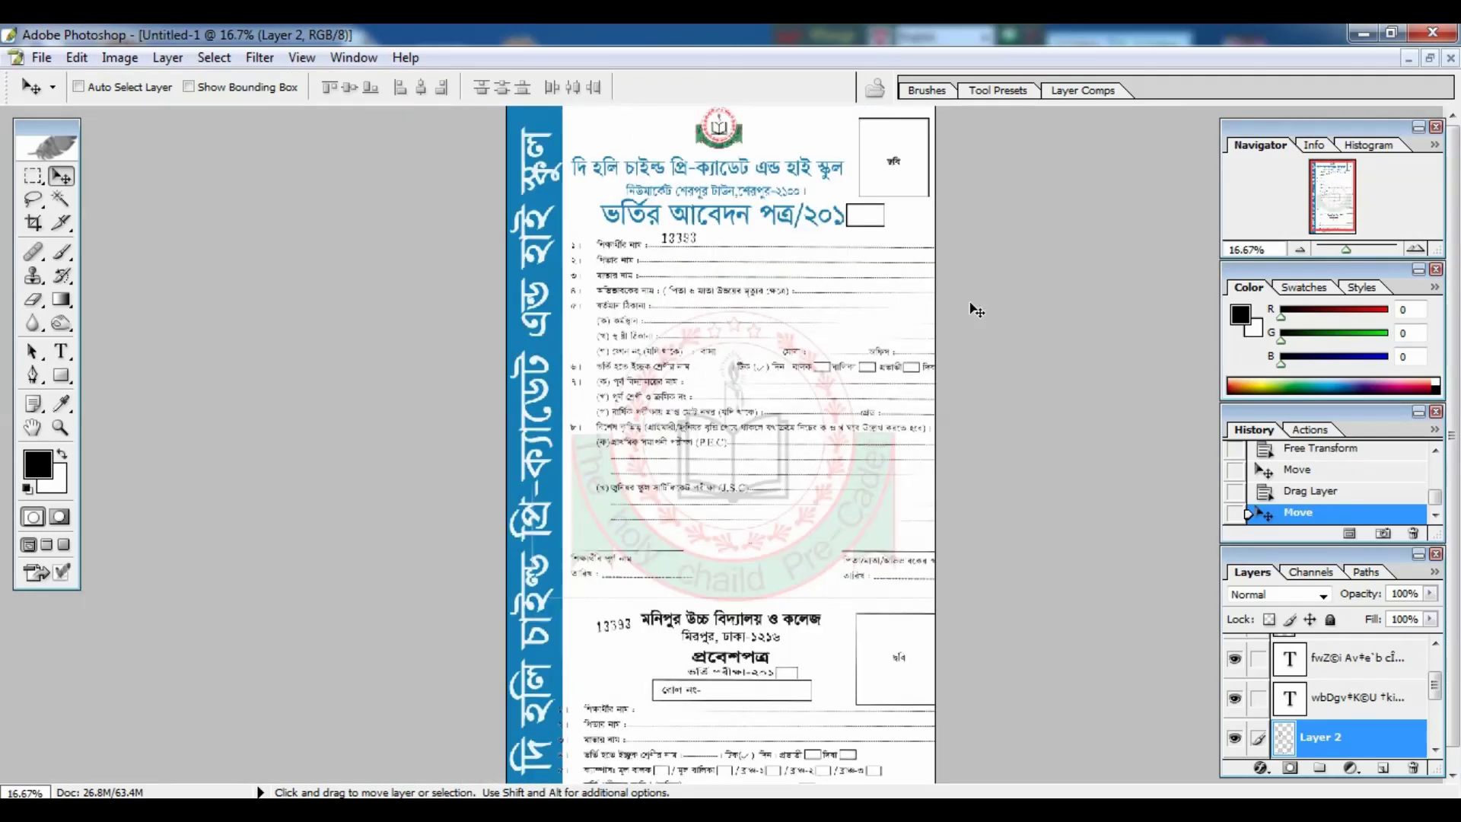
key(ctrl+t)
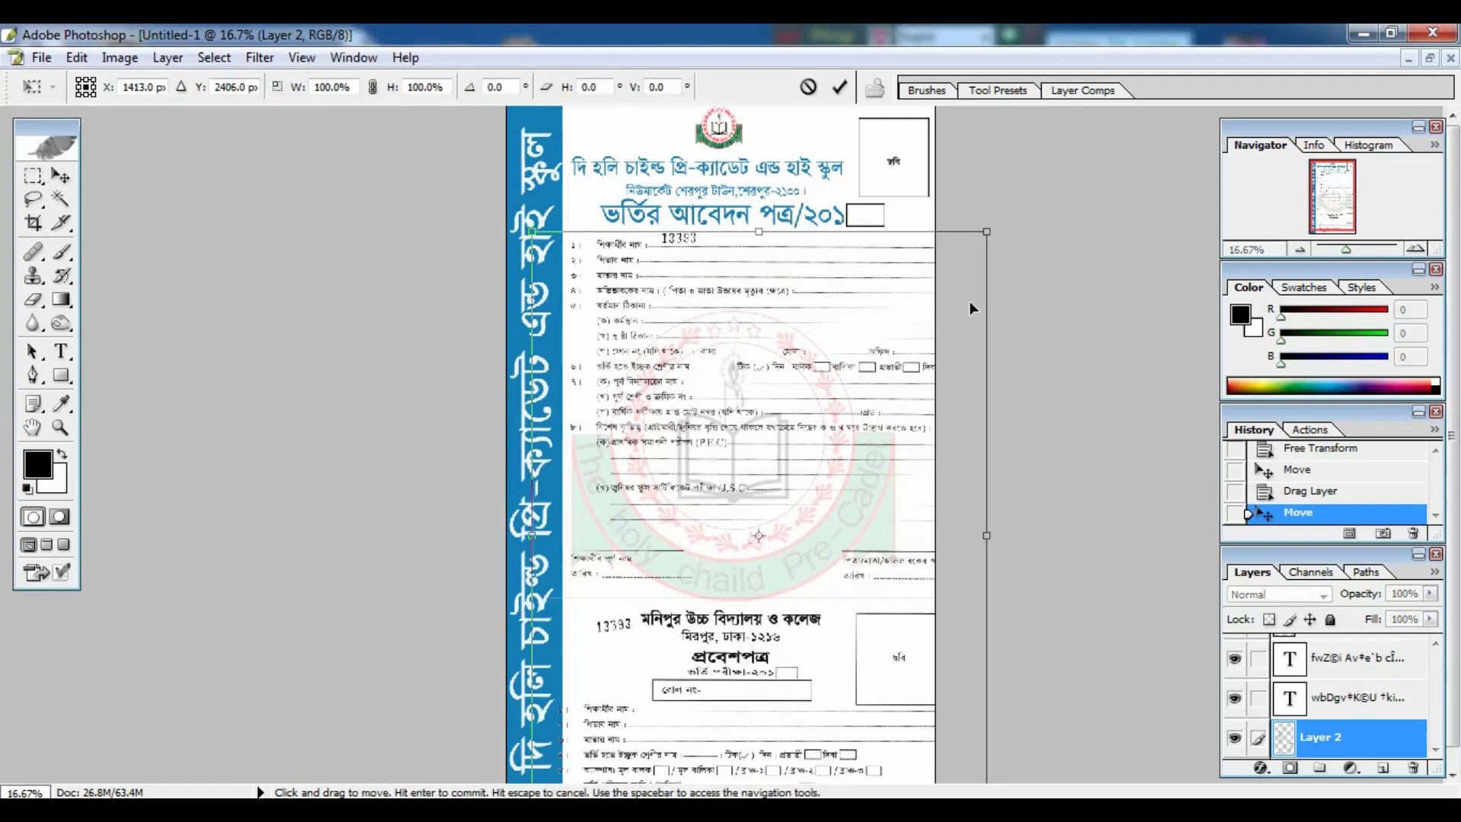
key(ctrl+minus)
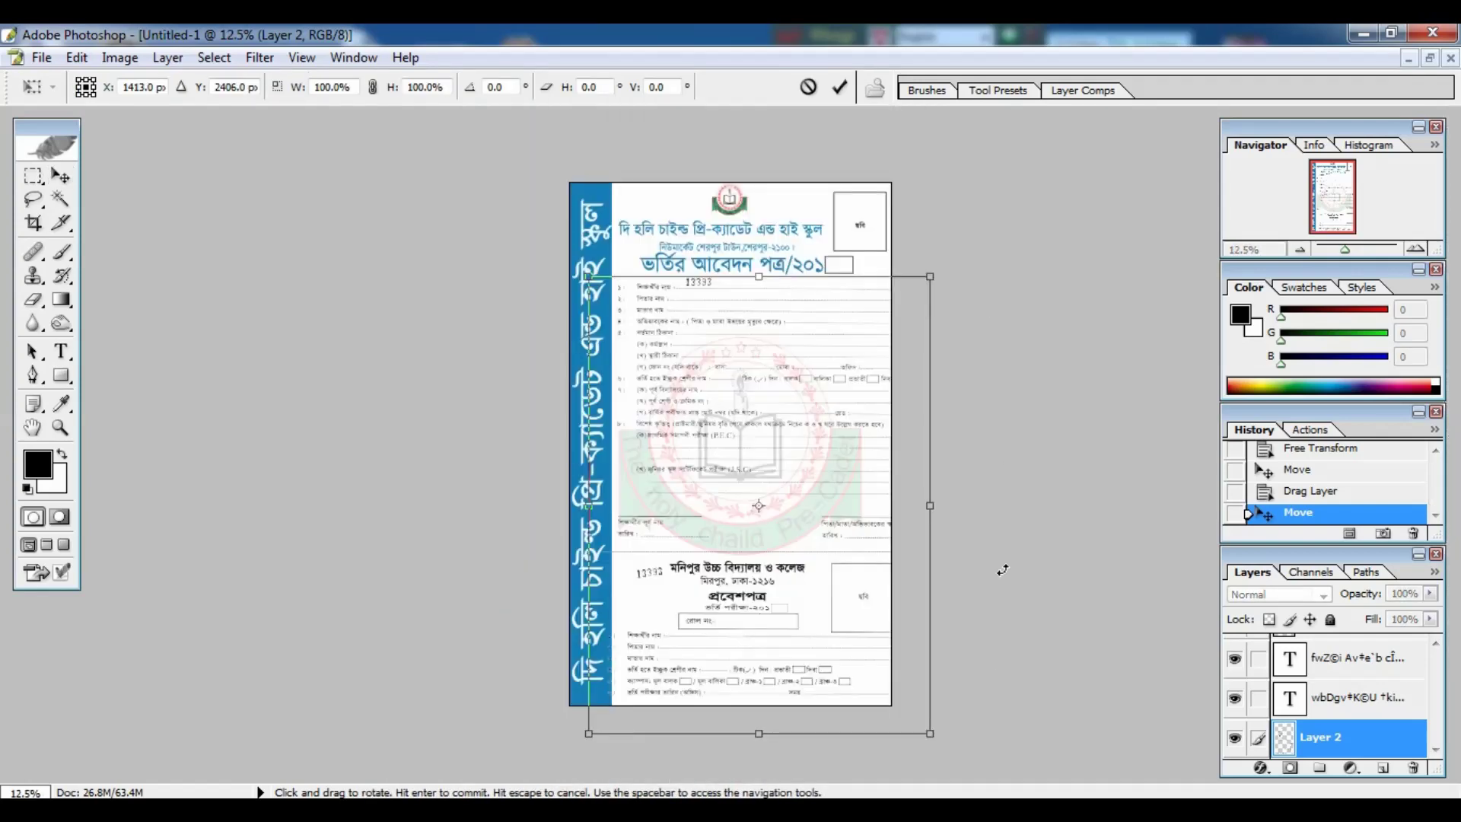
drag(930, 733, 895, 701)
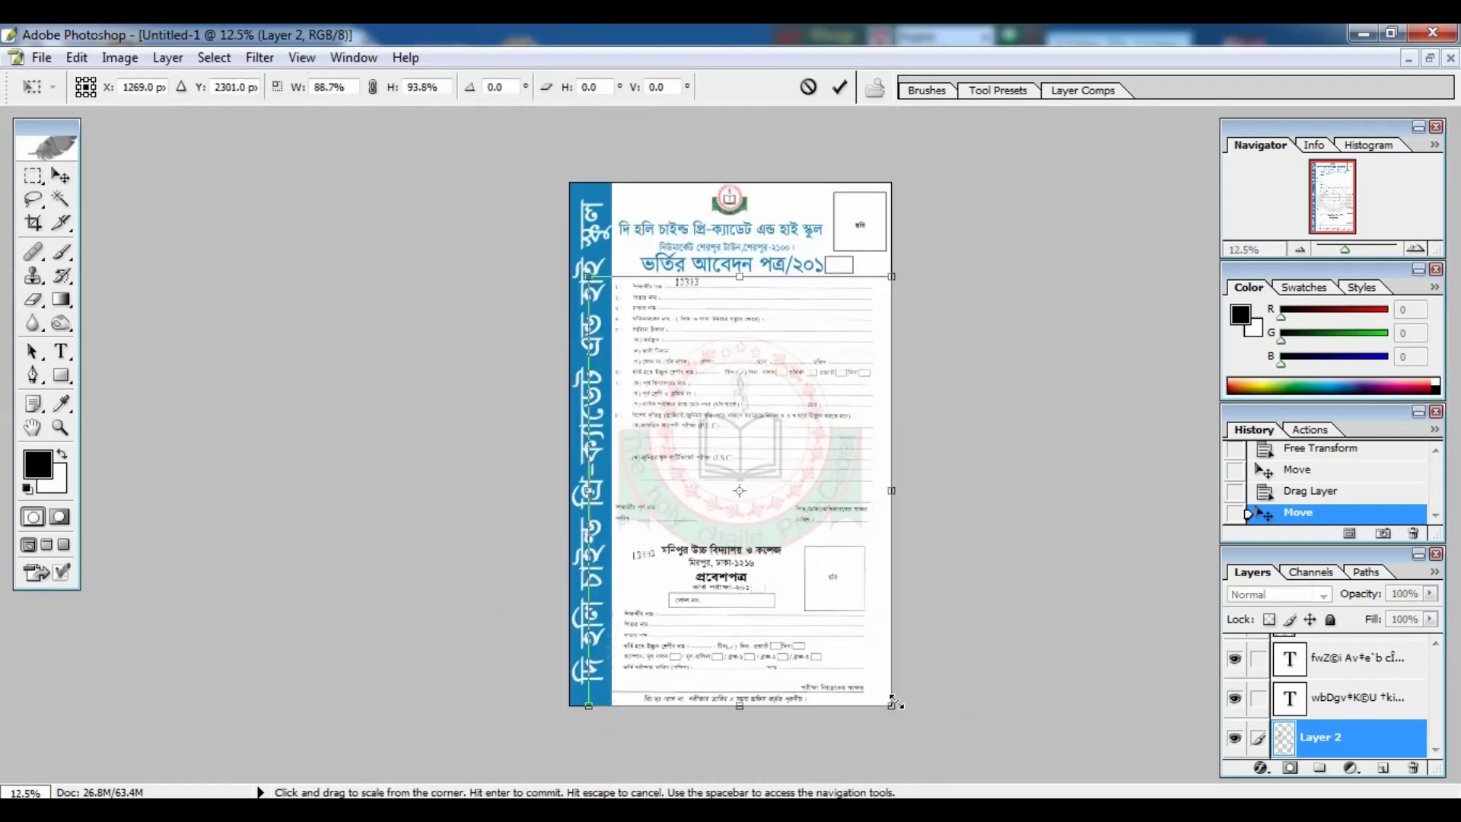
key(Return)
Zoom in and pan through the form from the headings down to the signature rows
key(ctrl+plus)
key(ctrl+plus)
key(ctrl+plus)
key(ctrl+plus)
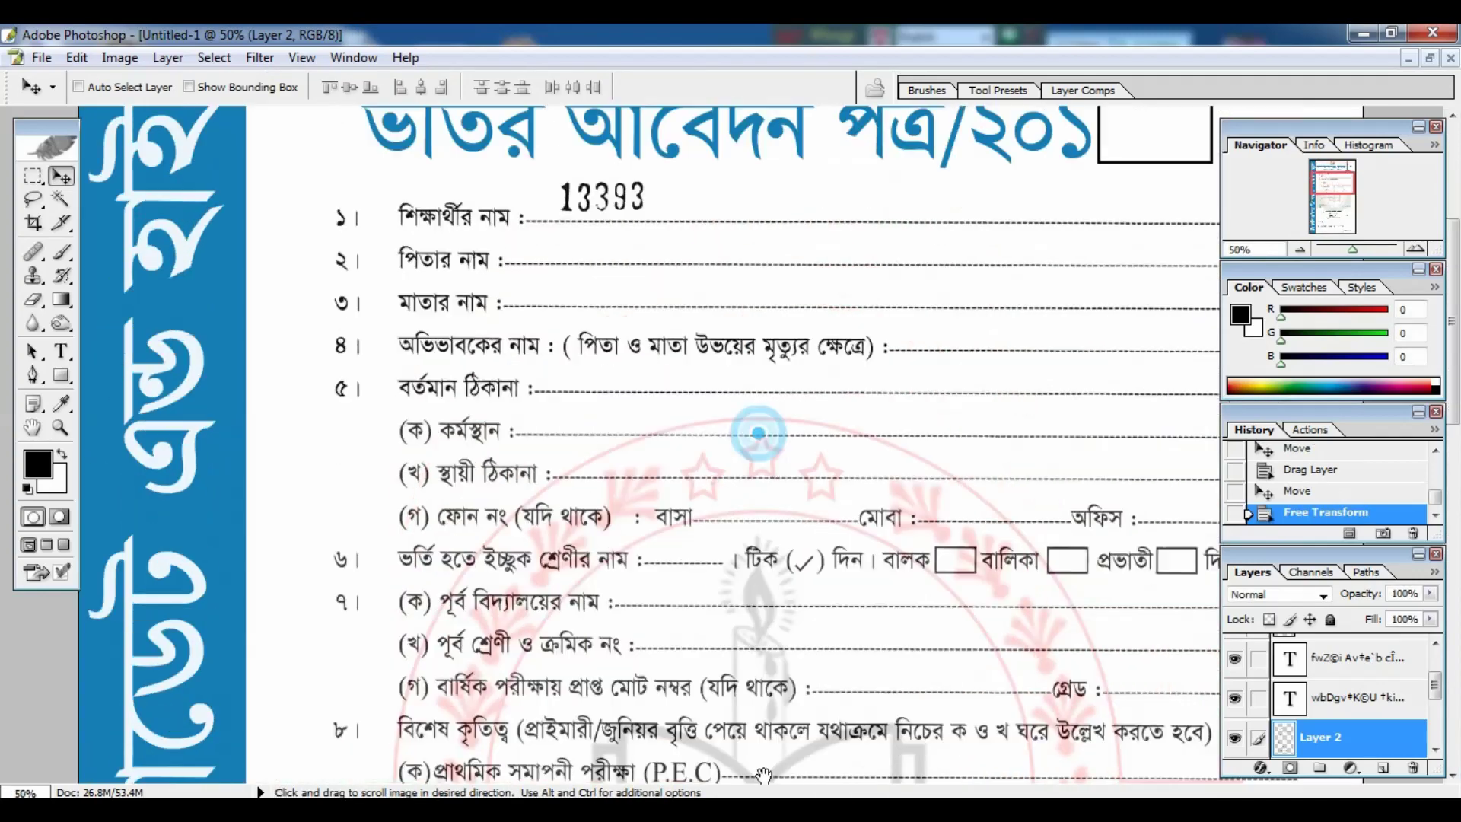
drag(756, 424, 770, 758)
drag(769, 707, 773, 671)
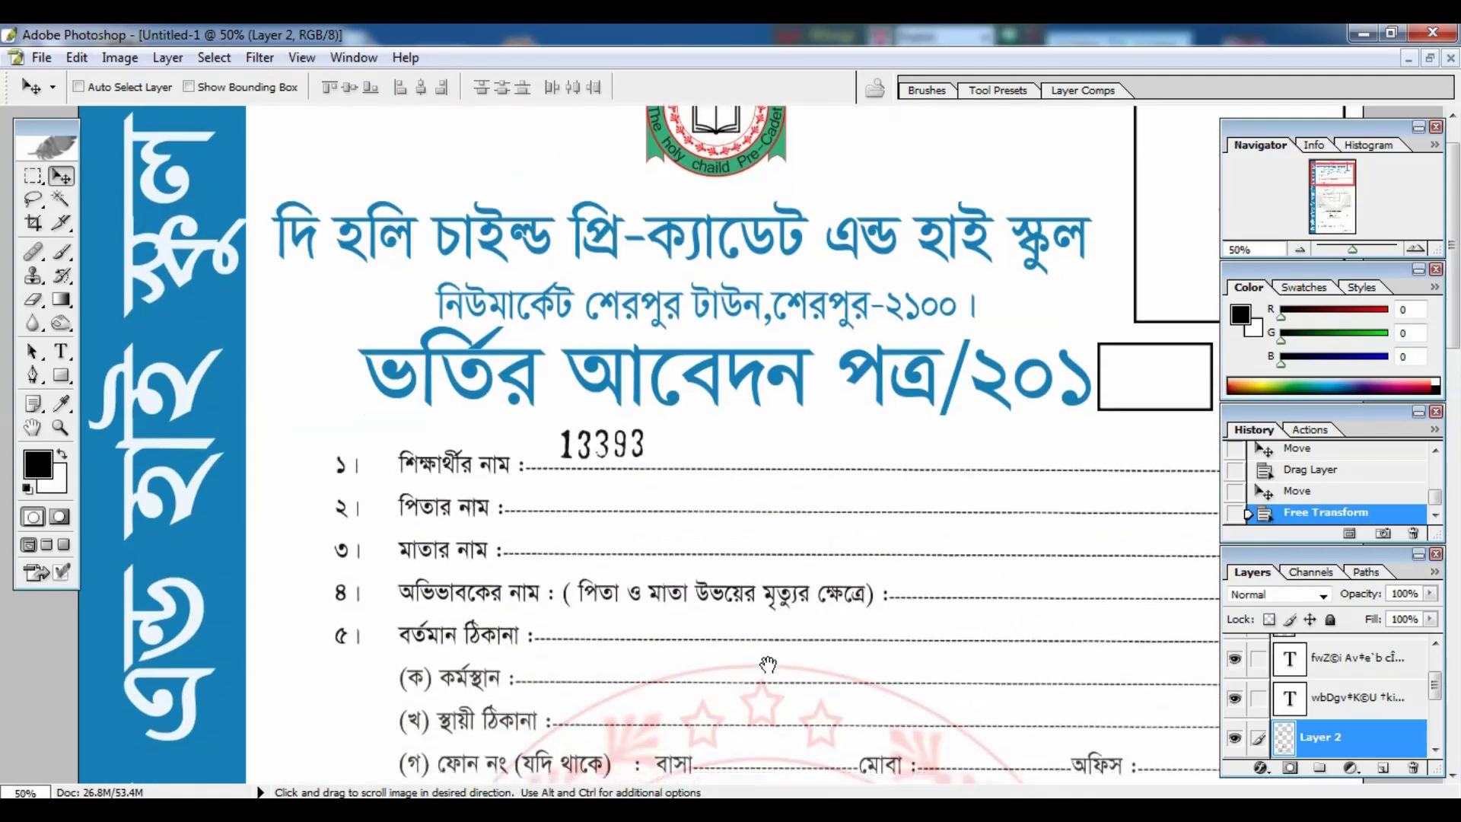
scroll(773, 671, down, 3)
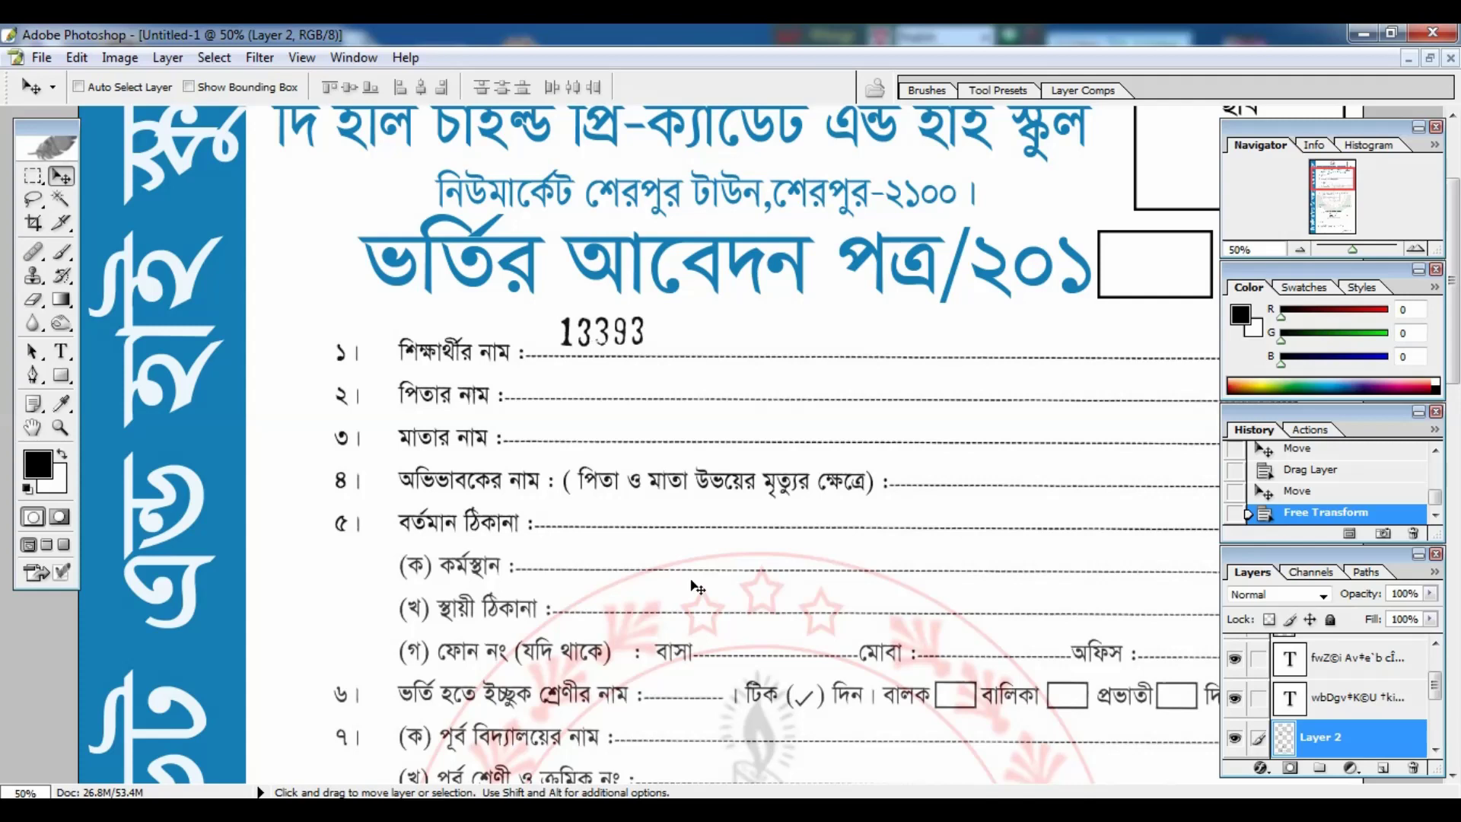
key(space)
drag(678, 587, 662, 328)
drag(805, 449, 789, 325)
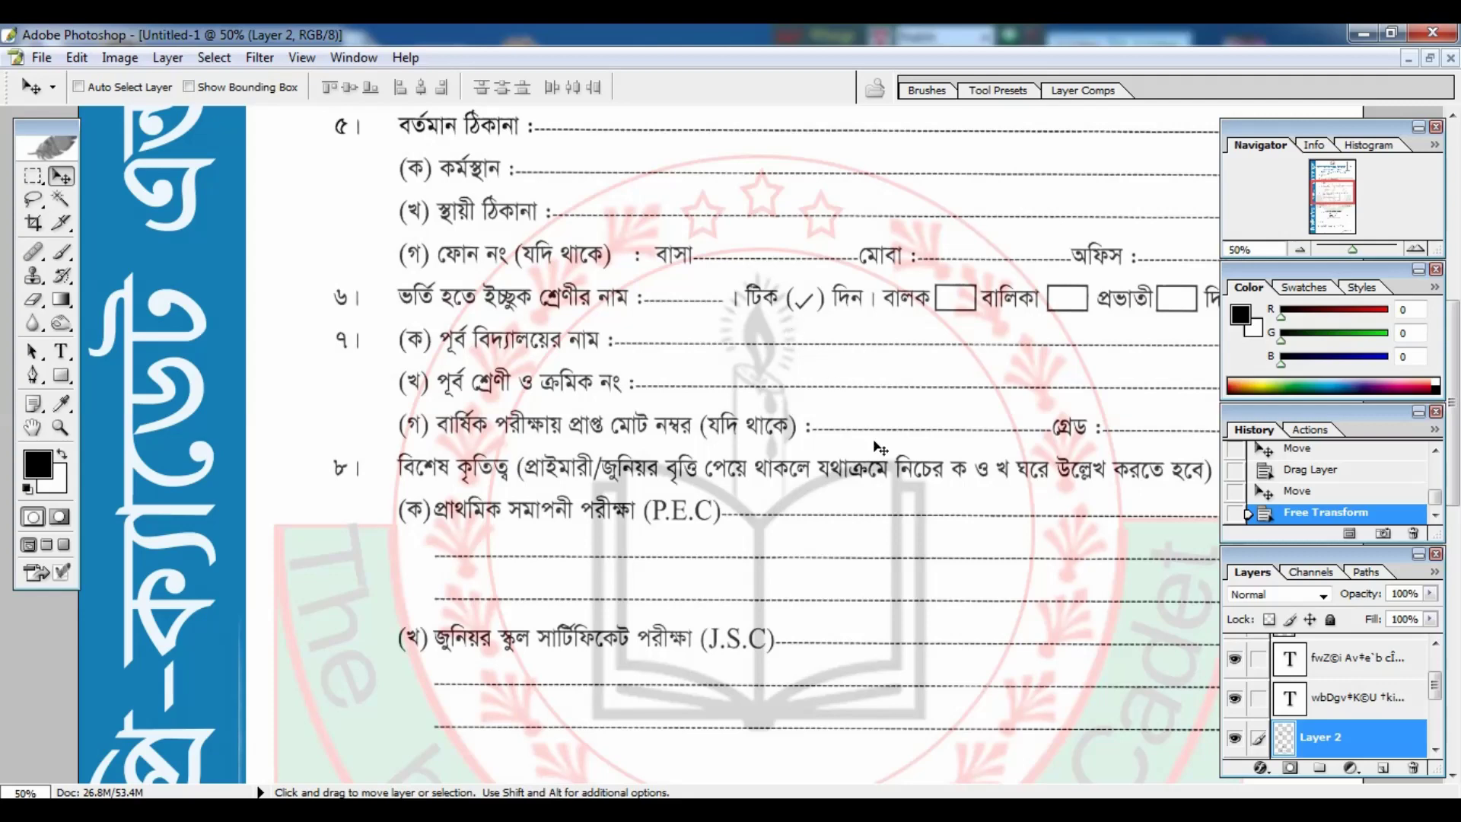
key(space)
drag(874, 437, 853, 222)
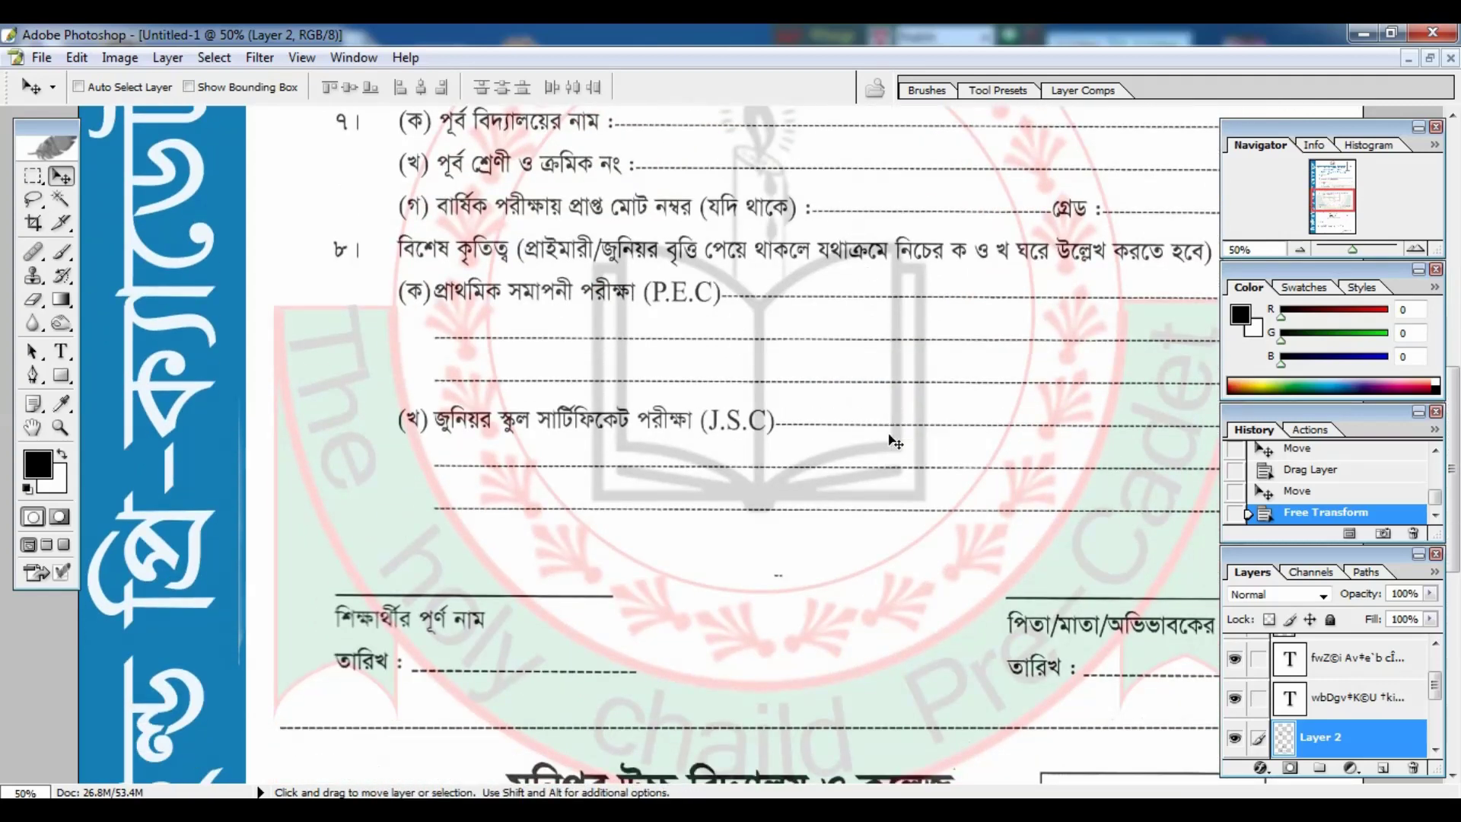